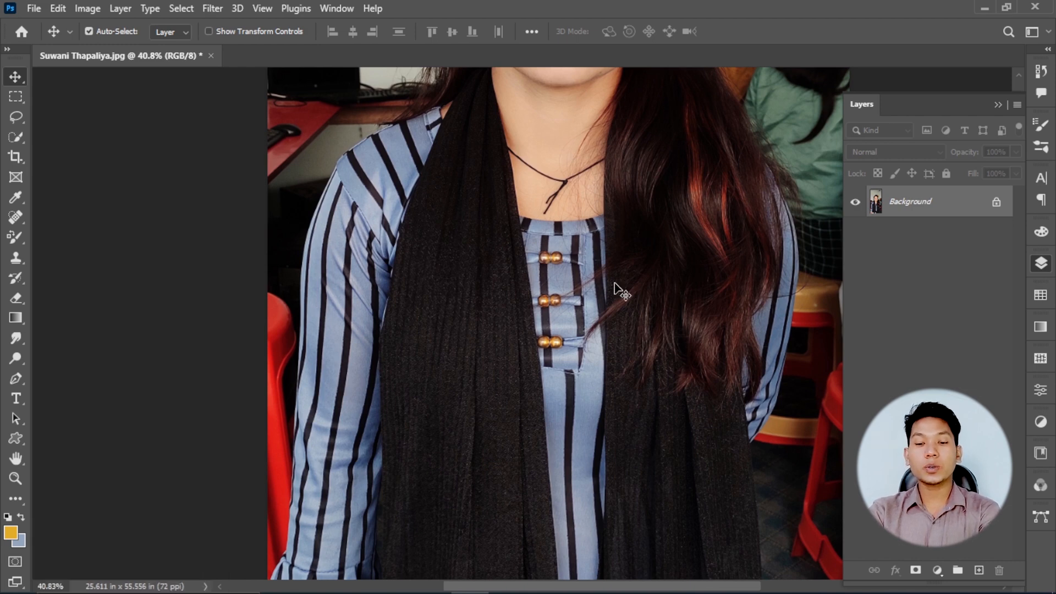
- Duplicate the Background layer of the portrait
key("ctrl+space")
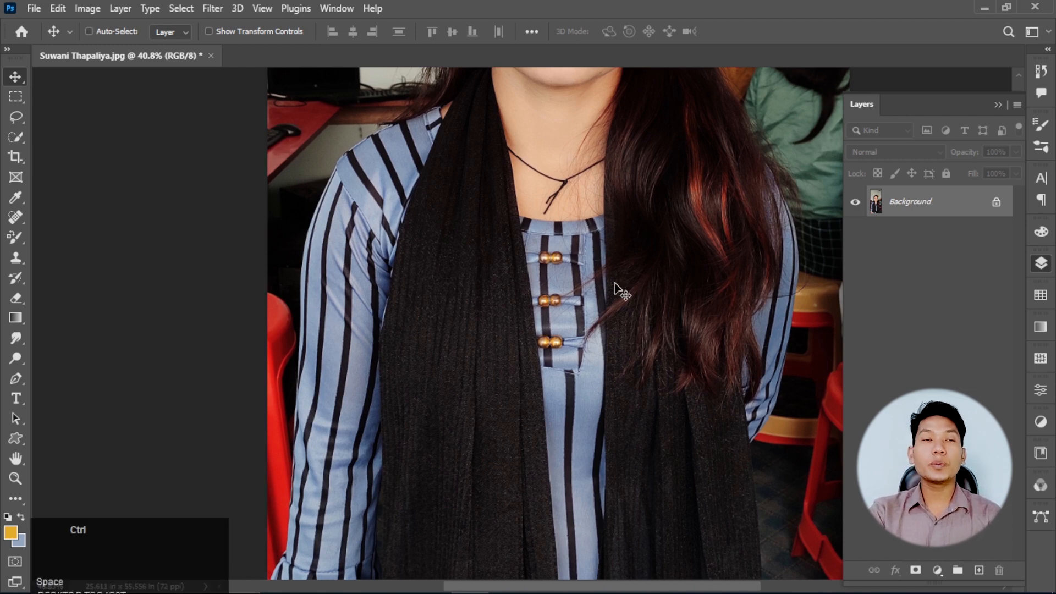
key("ctrl+j")
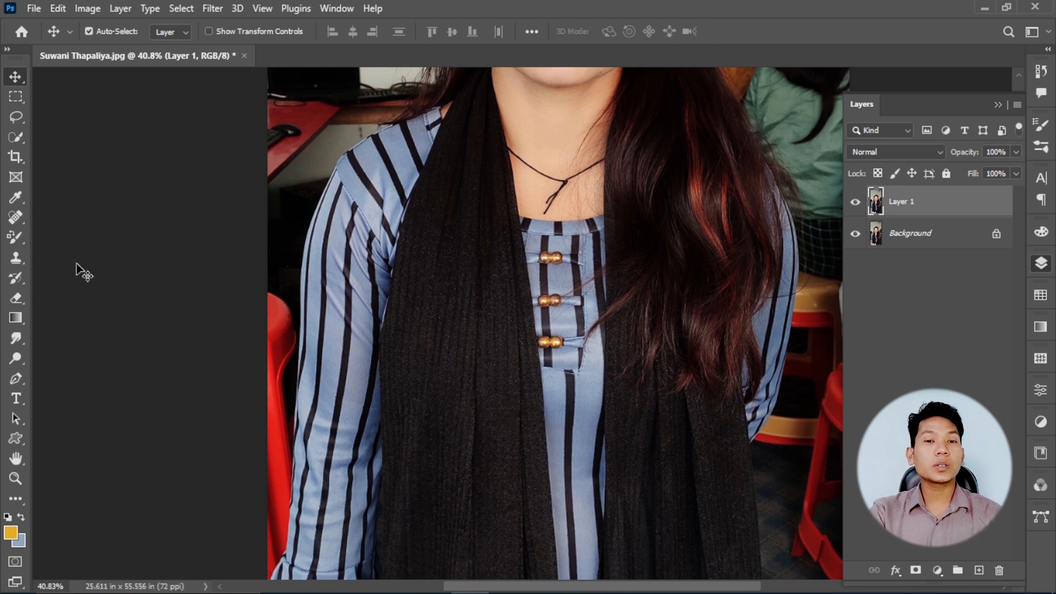
- Try the Pencil Tool with a few yellow strokes on the black scarf and undo them
right_click(16, 237)
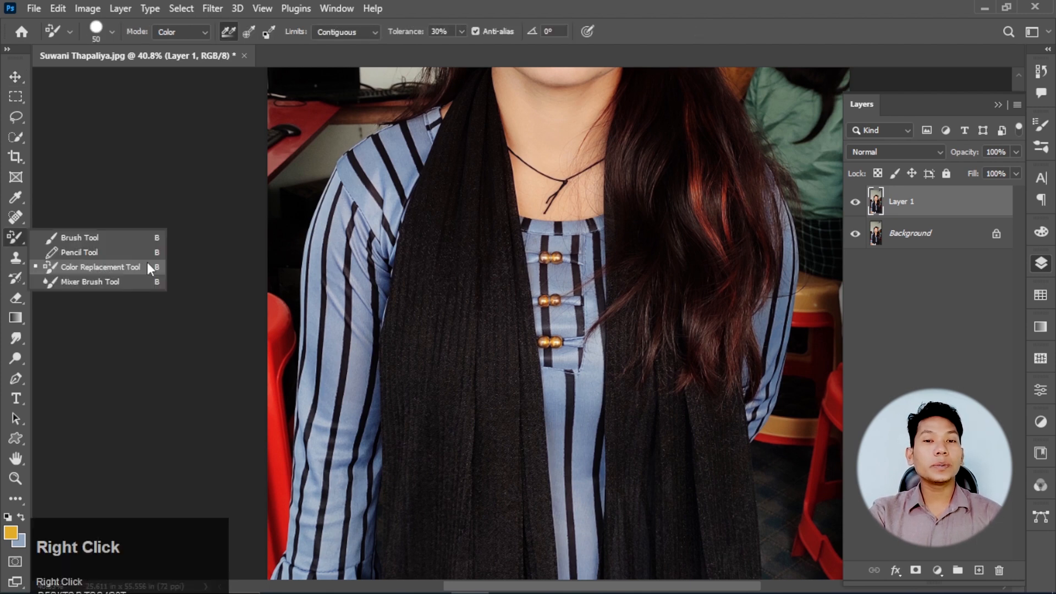
left_click(90, 253)
left_click_drag(472, 201, 455, 218)
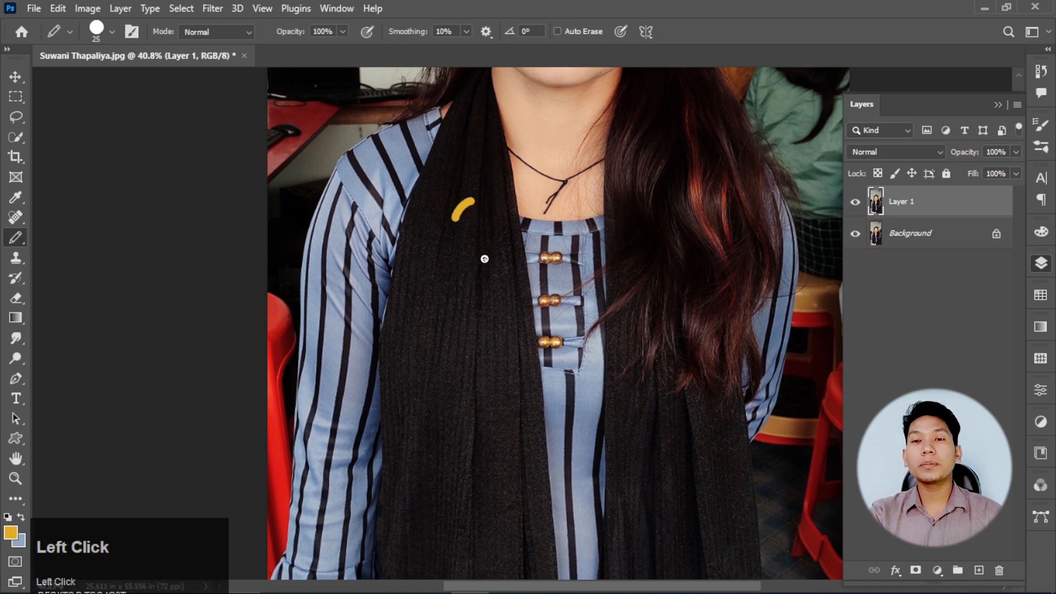
mouse_move(484, 258)
left_mouse_down()
mouse_move(474, 350)
mouse_move(495, 370)
left_mouse_up()
key("ctrl+z")
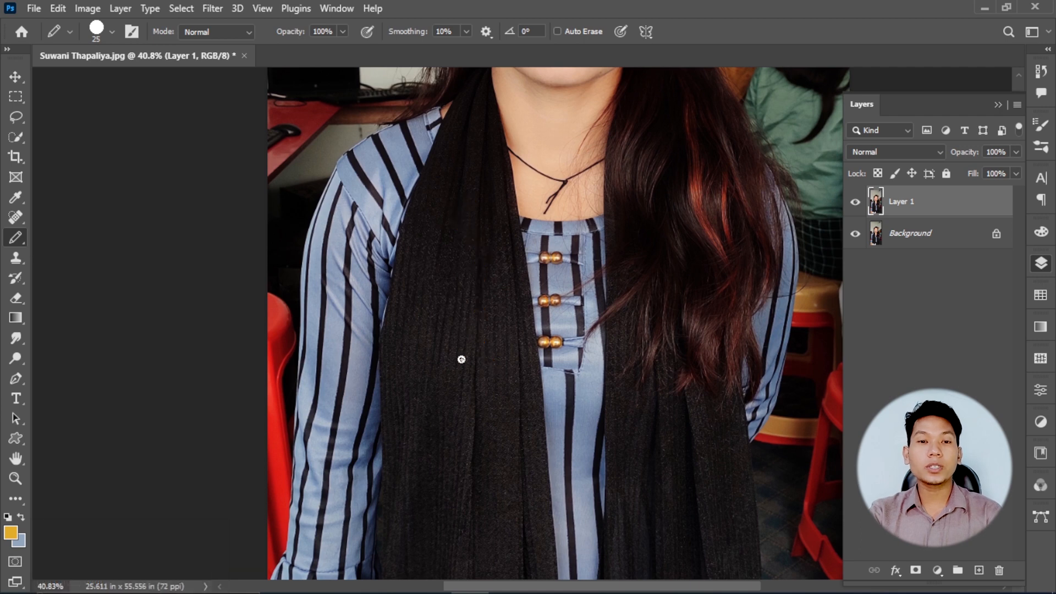
- Switch to the Color Replacement Tool and look over its brush size, hardness and spacing settings
right_click(16, 238)
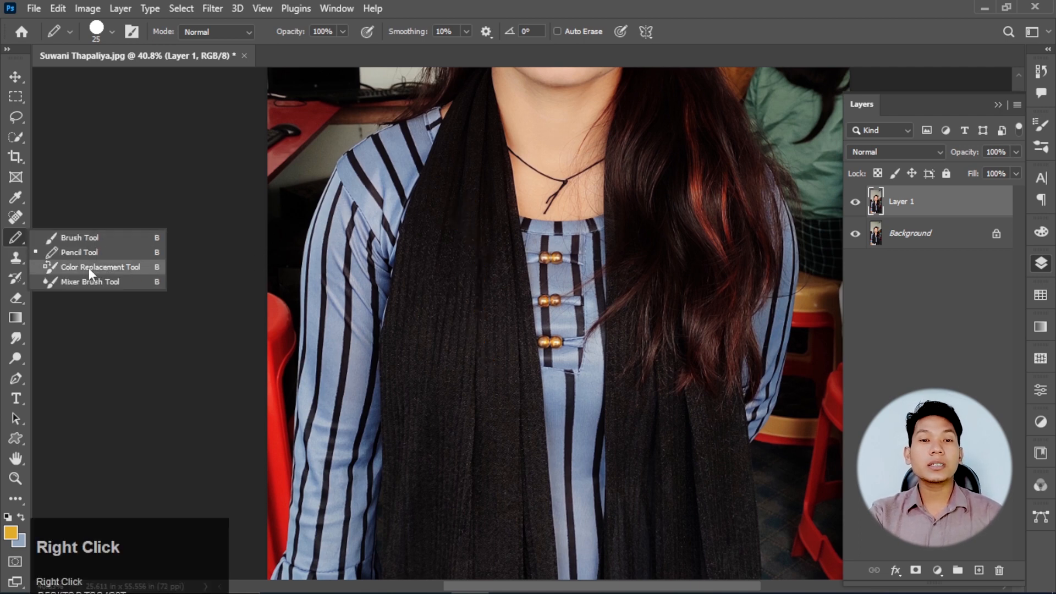
left_click(133, 266)
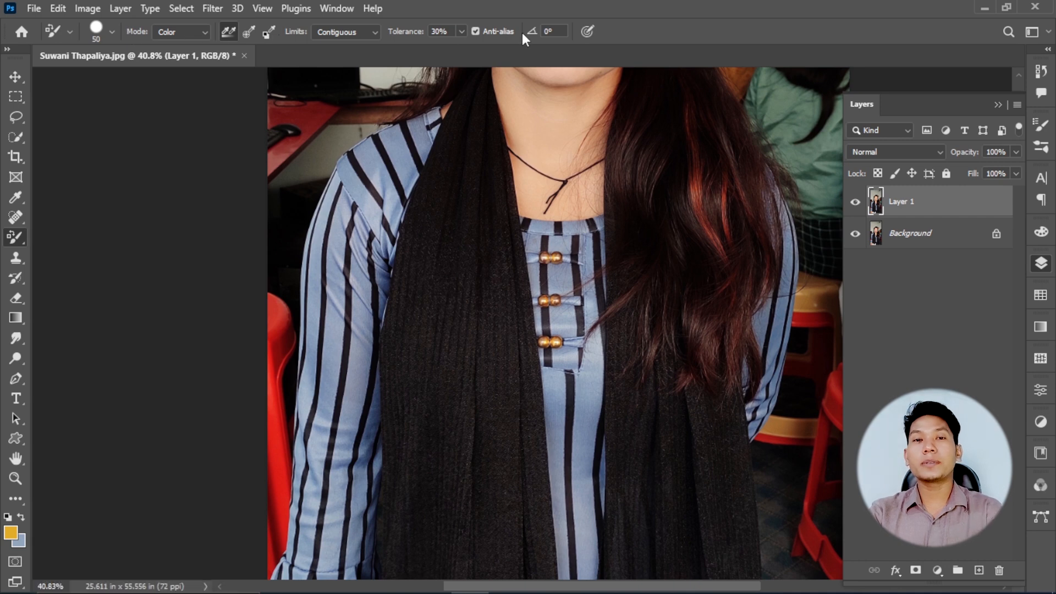
left_click(112, 34)
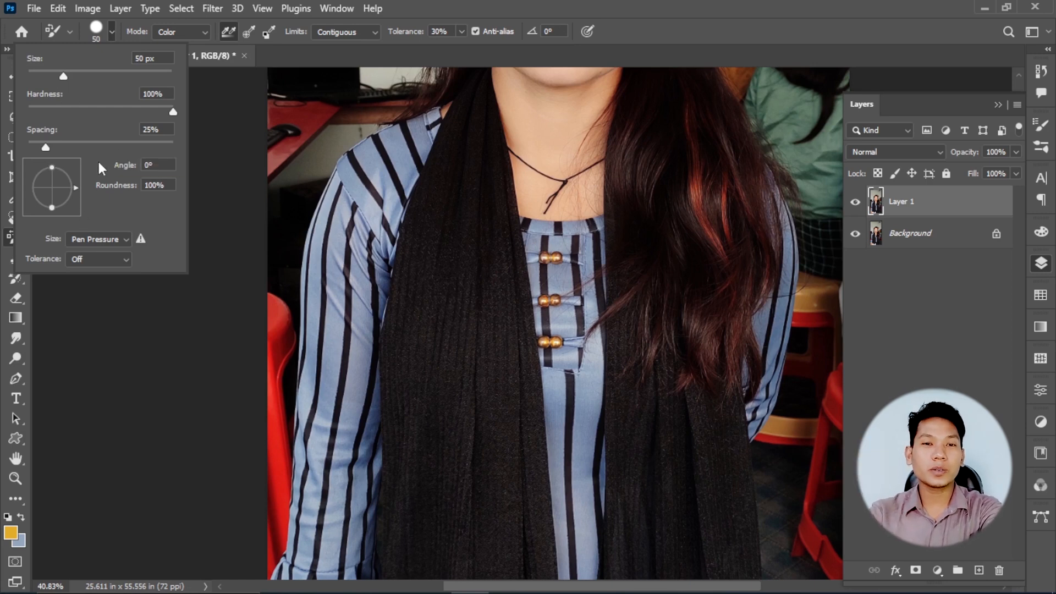
left_click(114, 34)
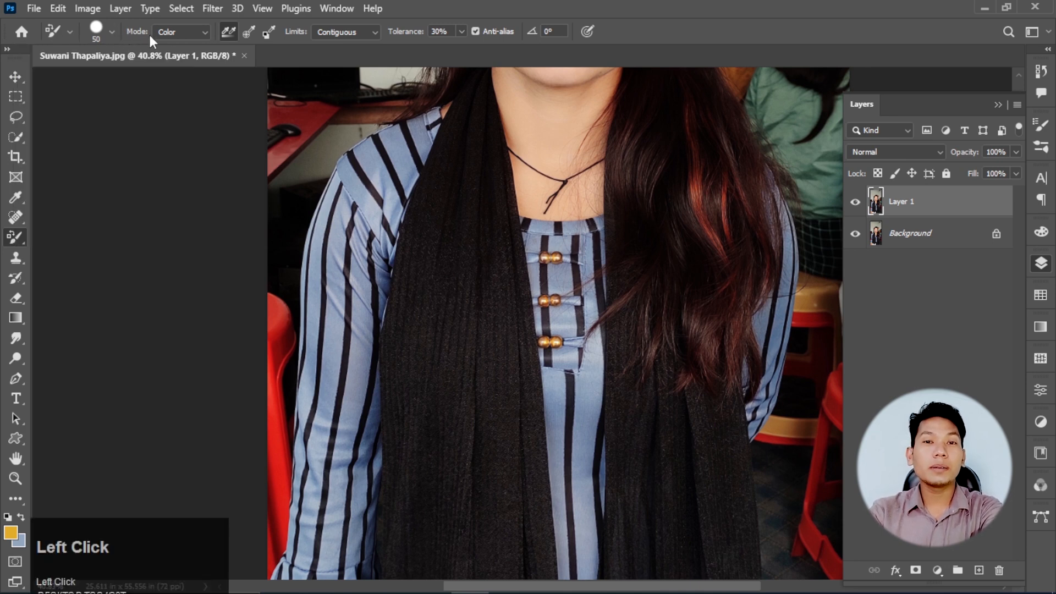
right_click(12, 237)
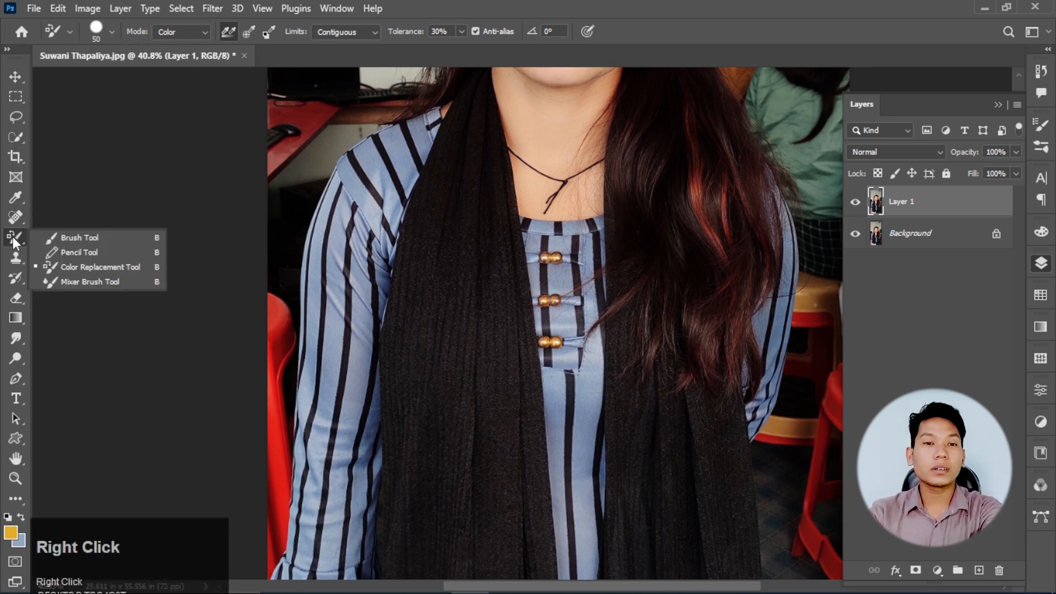
left_click(91, 268)
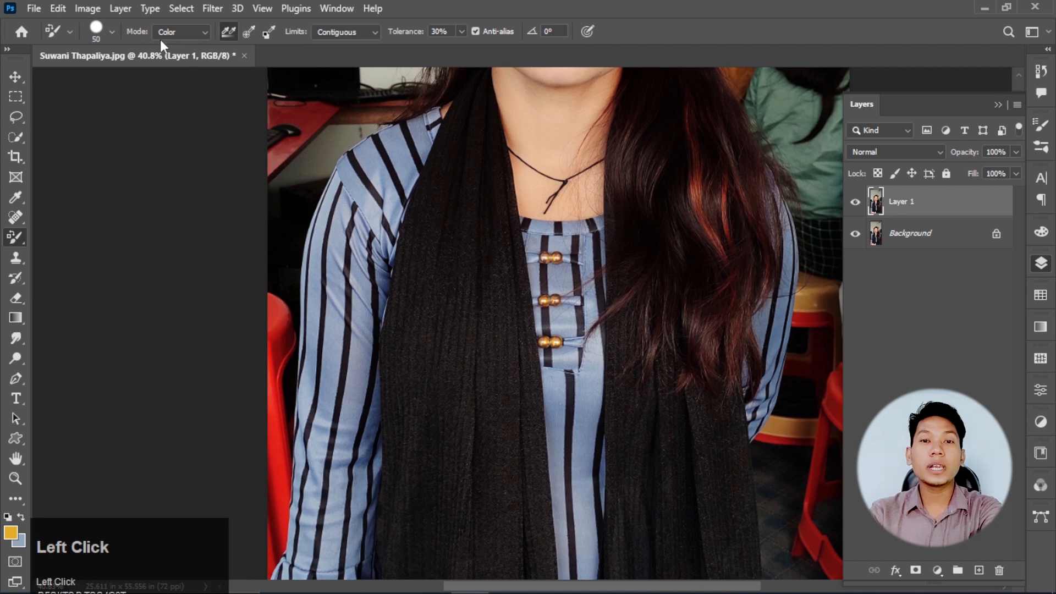
- Set the Color Replacement Tool's mode to Color and its limits to Contiguous
left_click(202, 31)
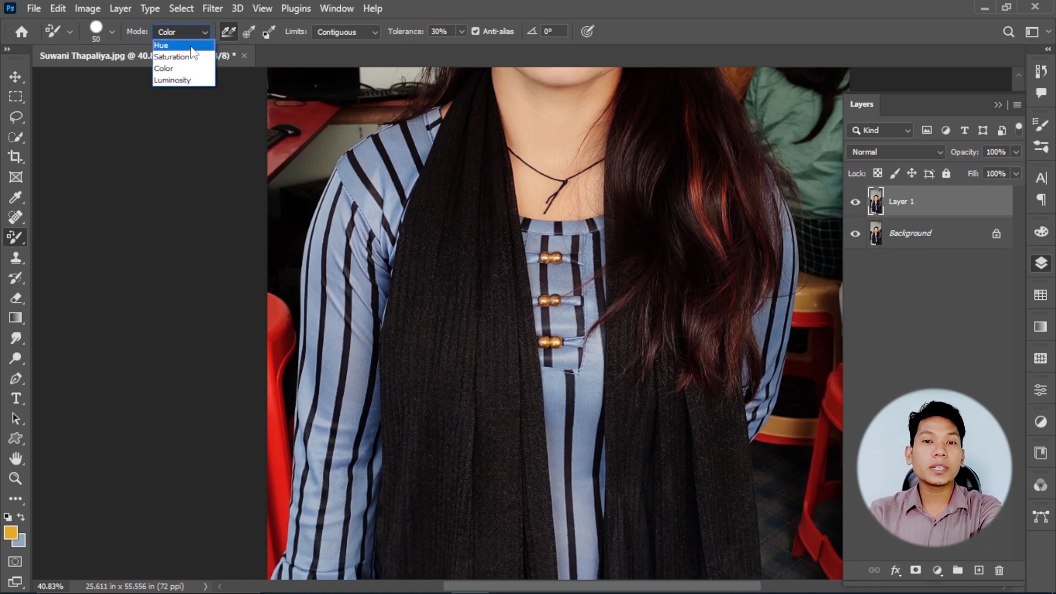
left_click(200, 72)
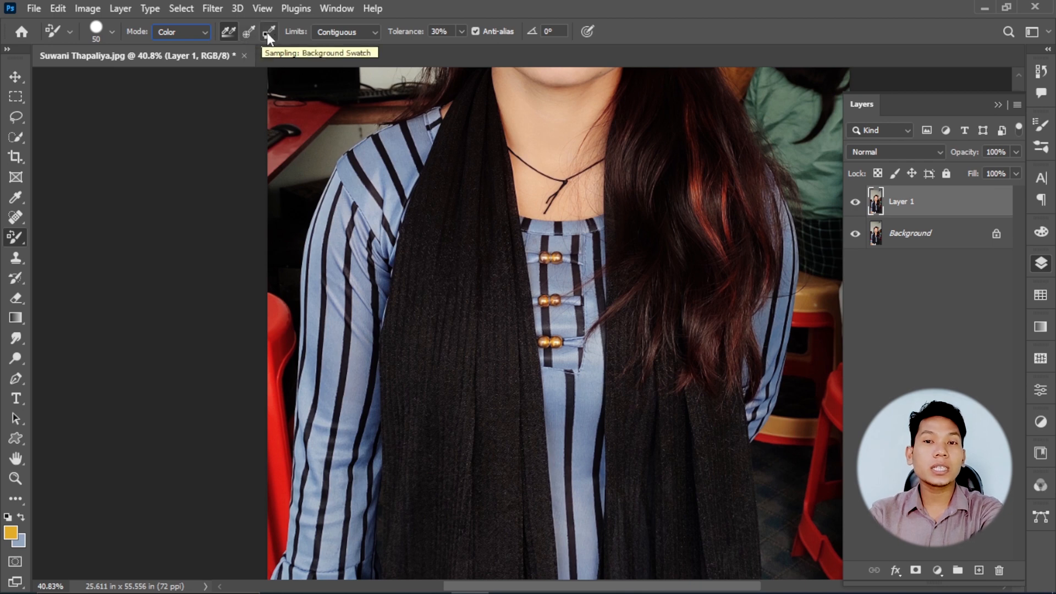
left_click(373, 36)
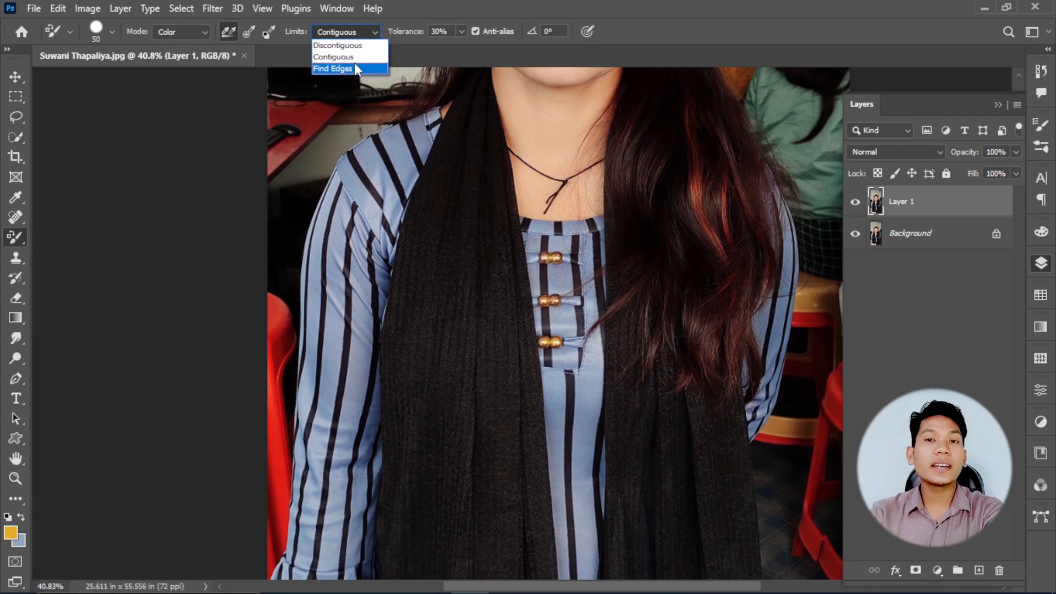
left_click(357, 57)
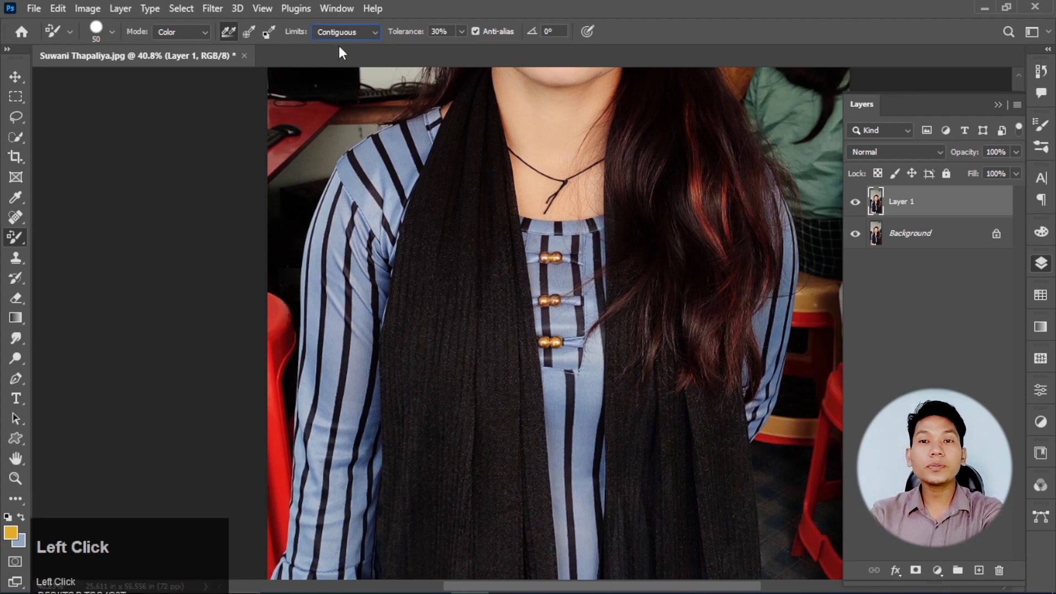
left_click(460, 32)
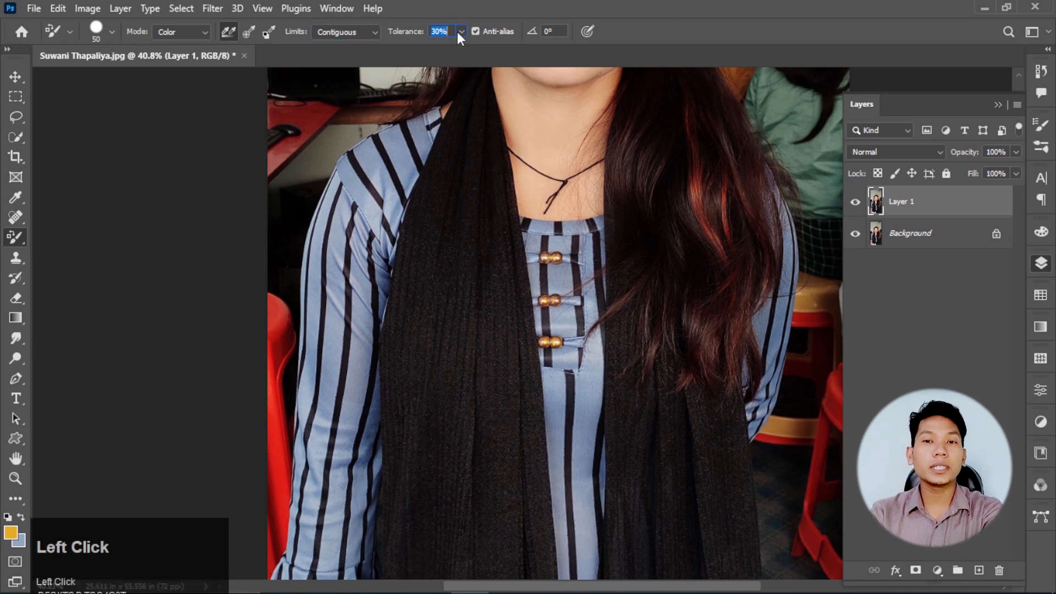
left_click(205, 31)
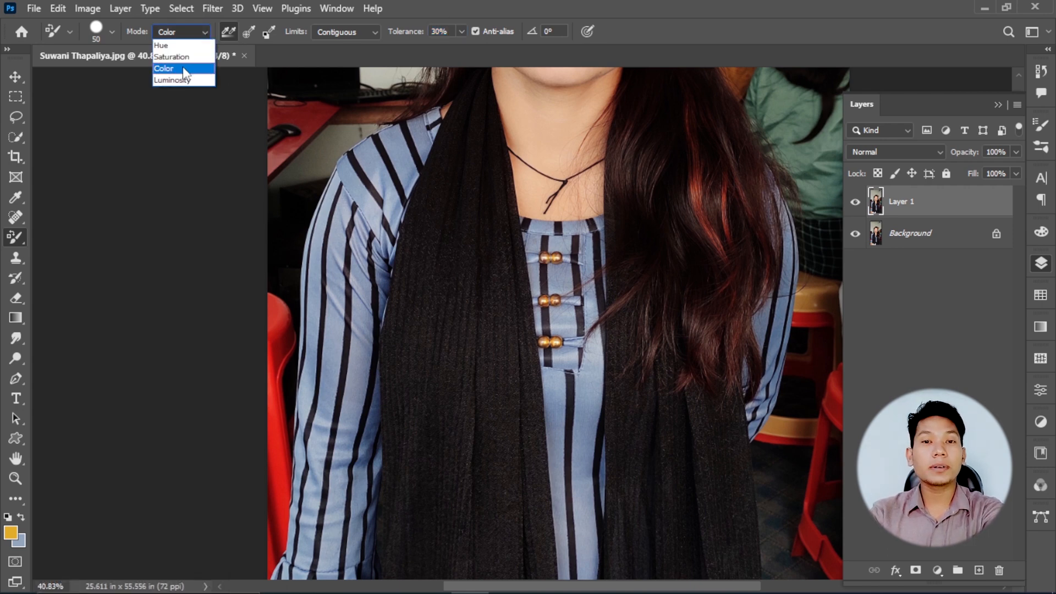
left_click(183, 68)
left_click(208, 34)
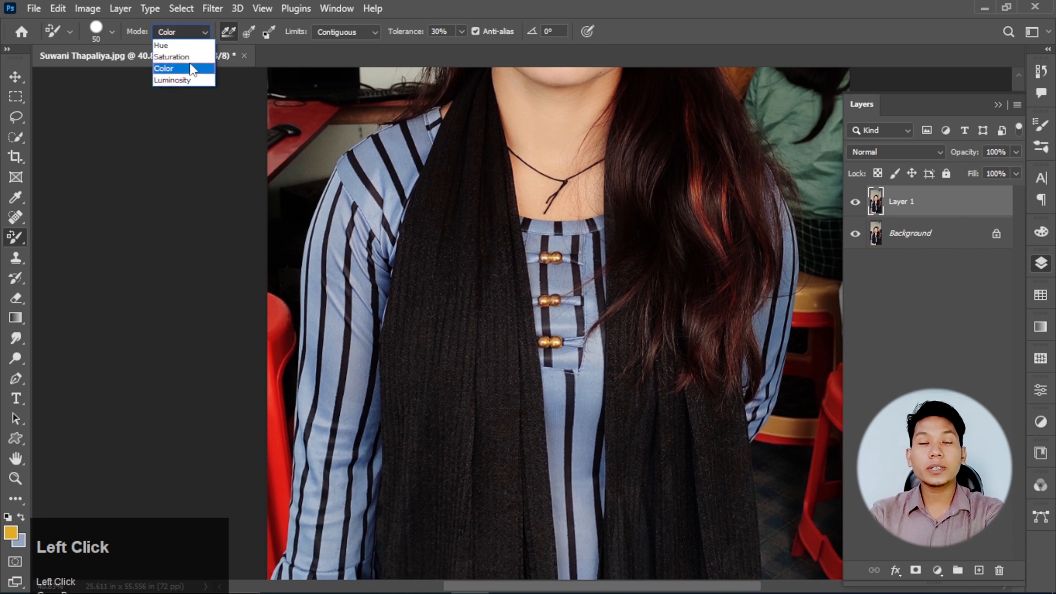
left_click(190, 68)
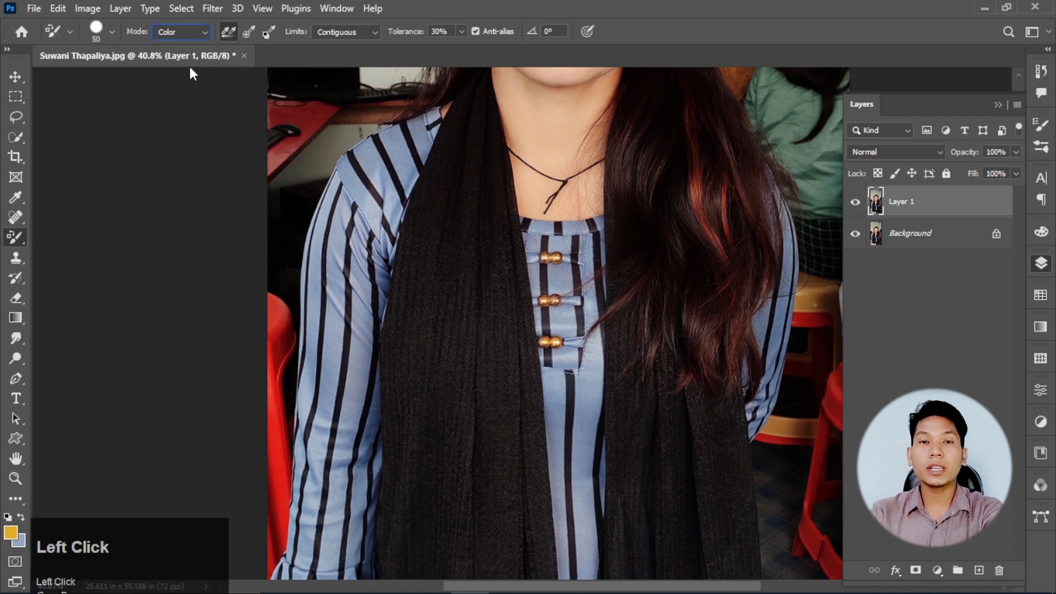
- Set the foreground color to bright red
left_click(10, 532)
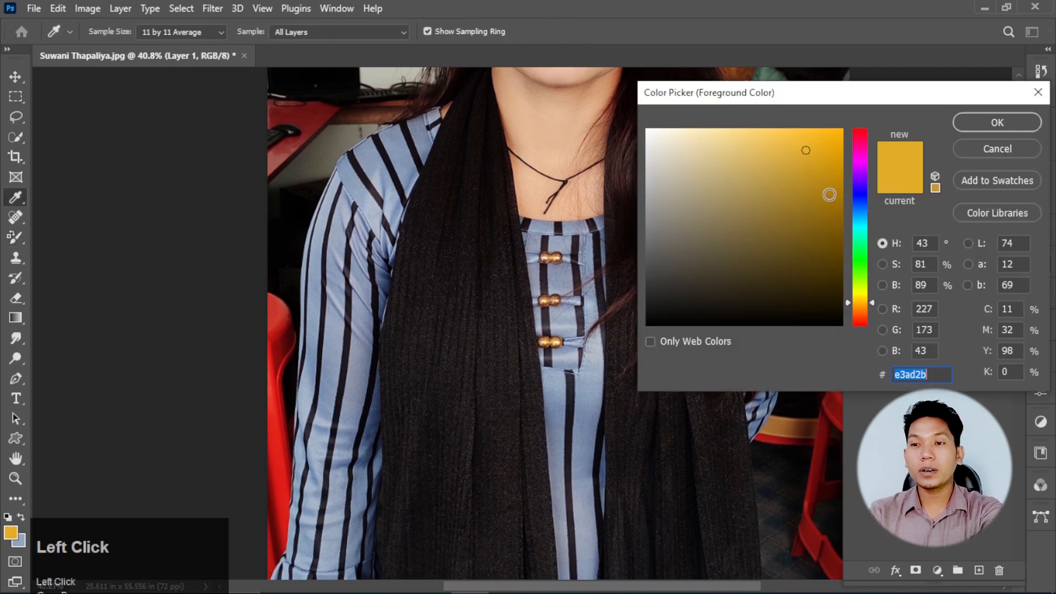
mouse_move(860, 163)
left_mouse_down()
mouse_move(856, 125)
mouse_move(887, 103)
left_mouse_up()
left_click(965, 127)
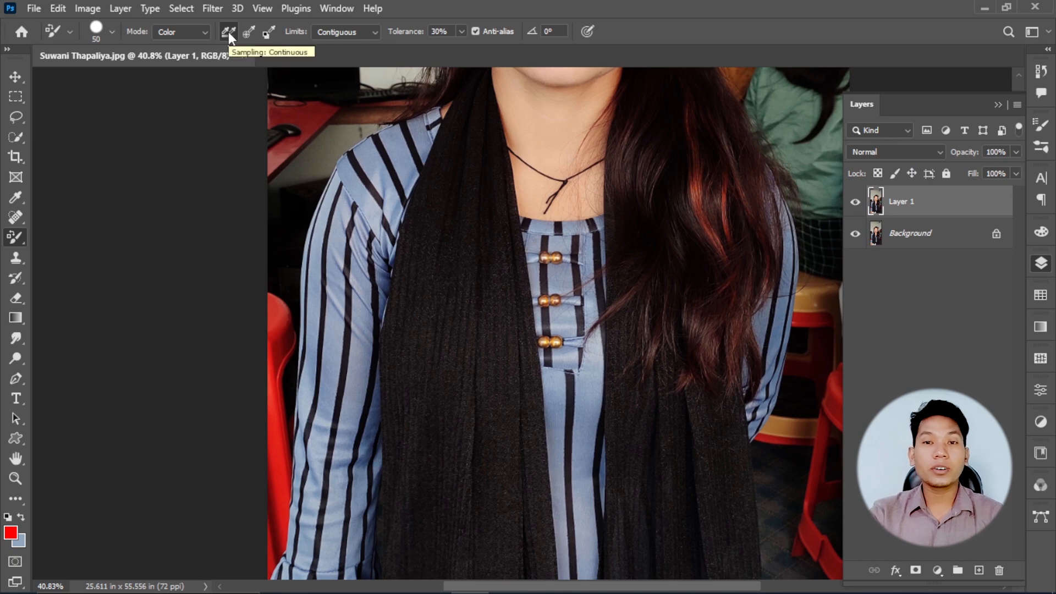
- With continuous sampling, recolor part of a blue sleeve stripe red, extending over the black stripe beside it
scroll(339, 349, "up", 2)
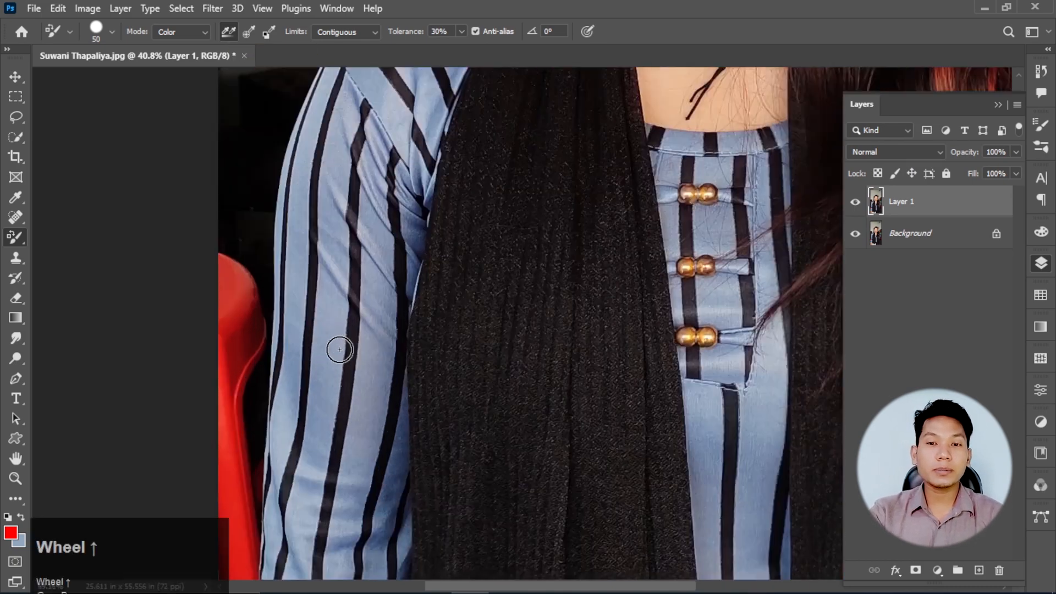
scroll(339, 350, "up", 3)
scroll(333, 345, "up", 2)
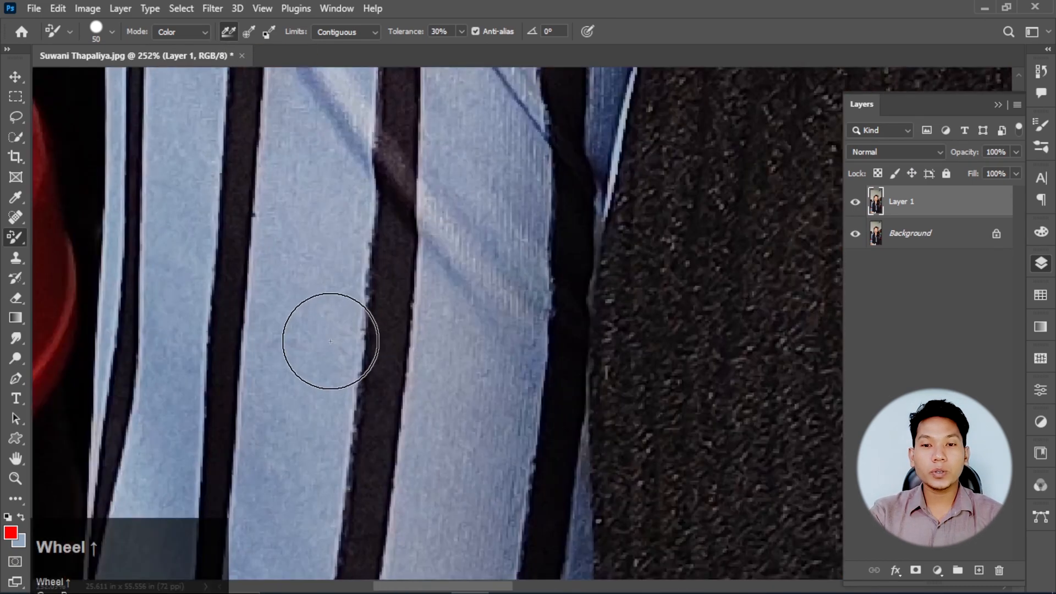
scroll(330, 341, "up", 1)
scroll(330, 341, "down", 1)
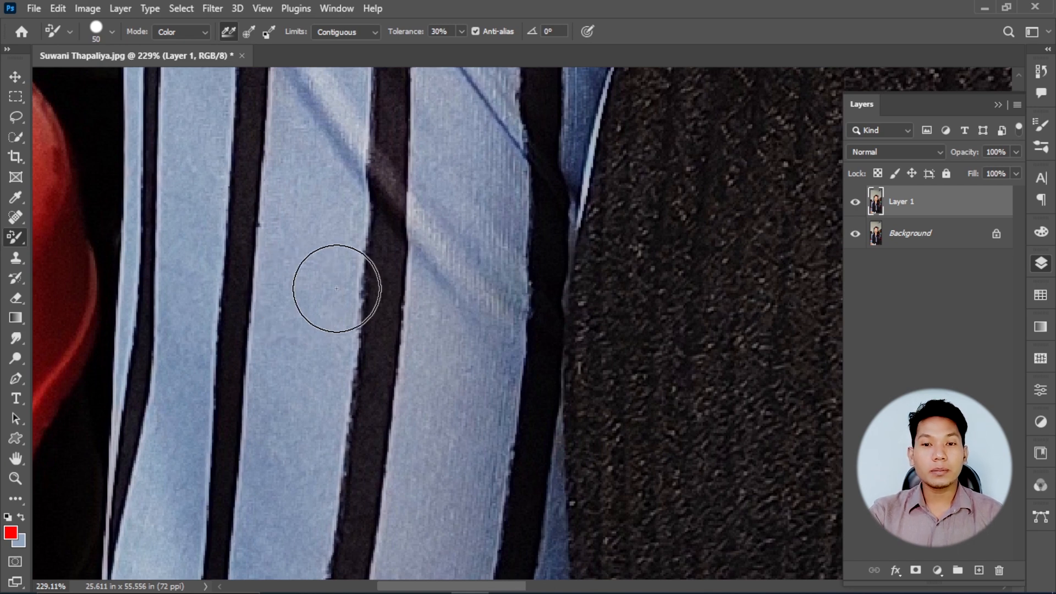
left_click_drag(305, 270, 304, 275)
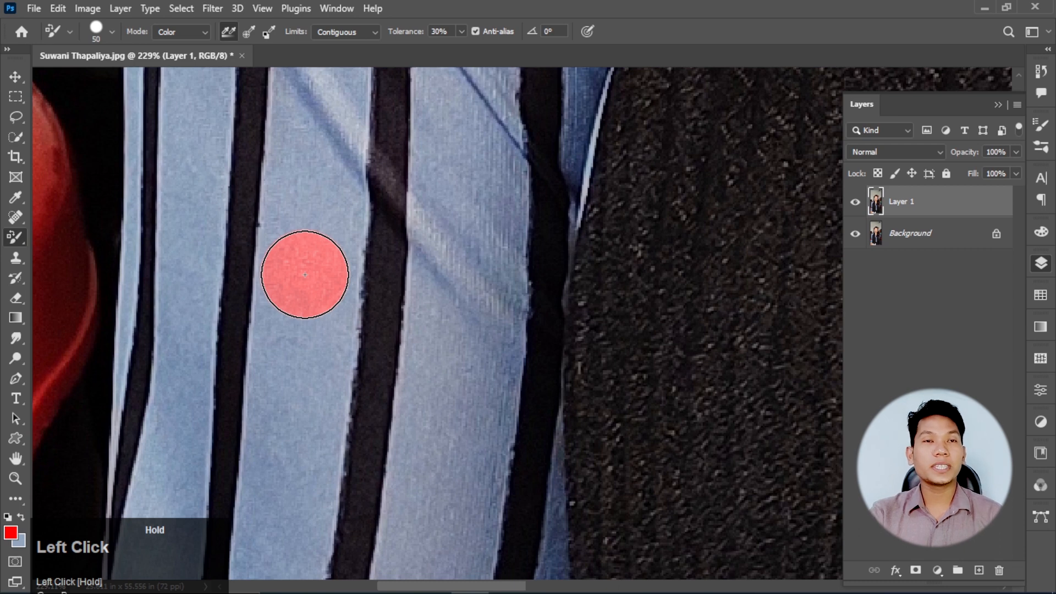
left_click_drag(305, 274, 291, 379)
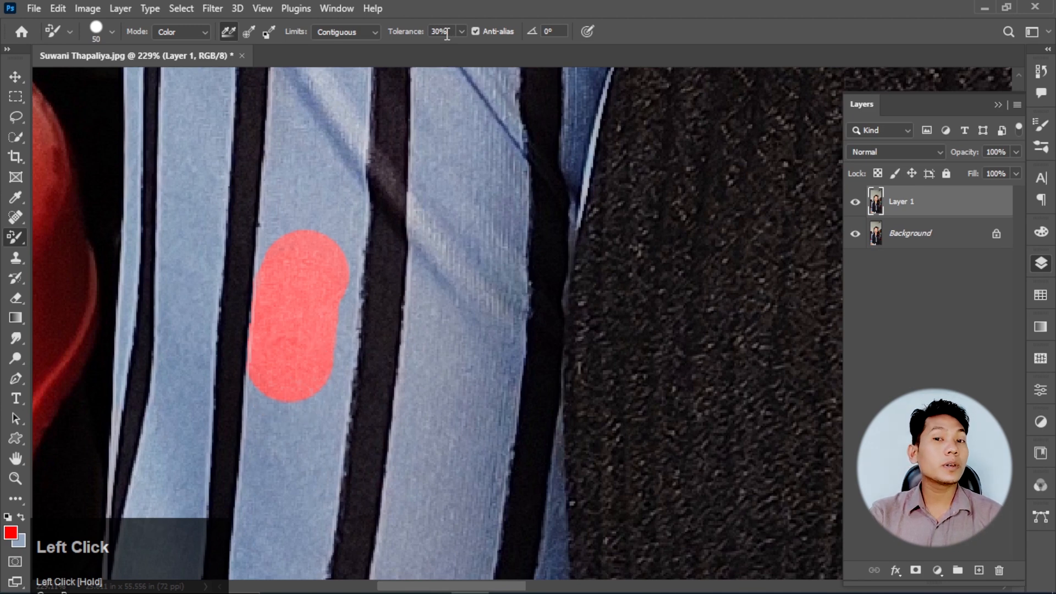
mouse_move(304, 199)
left_mouse_down()
mouse_move(291, 242)
mouse_move(294, 400)
mouse_move(330, 380)
mouse_move(347, 339)
left_mouse_up()
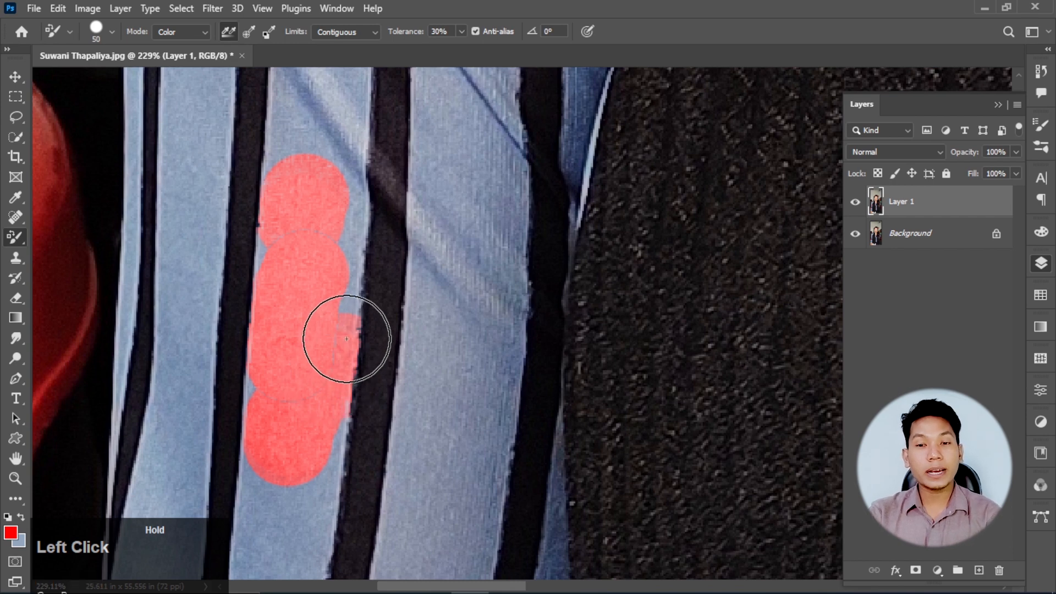
left_click_drag(346, 339, 350, 237)
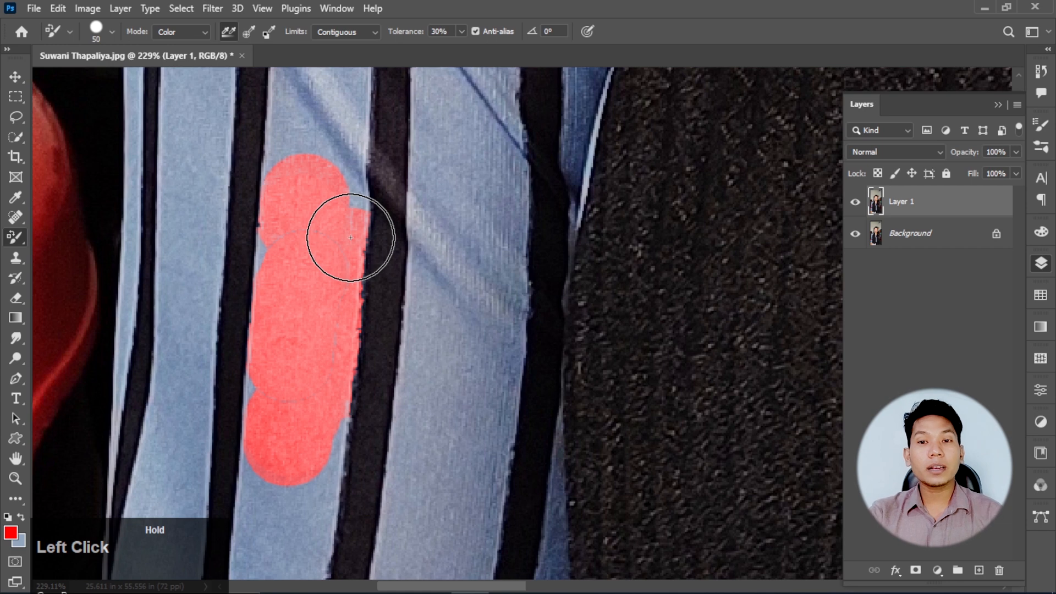
mouse_move(350, 238)
left_mouse_down()
mouse_move(379, 246)
mouse_move(391, 319)
left_mouse_up()
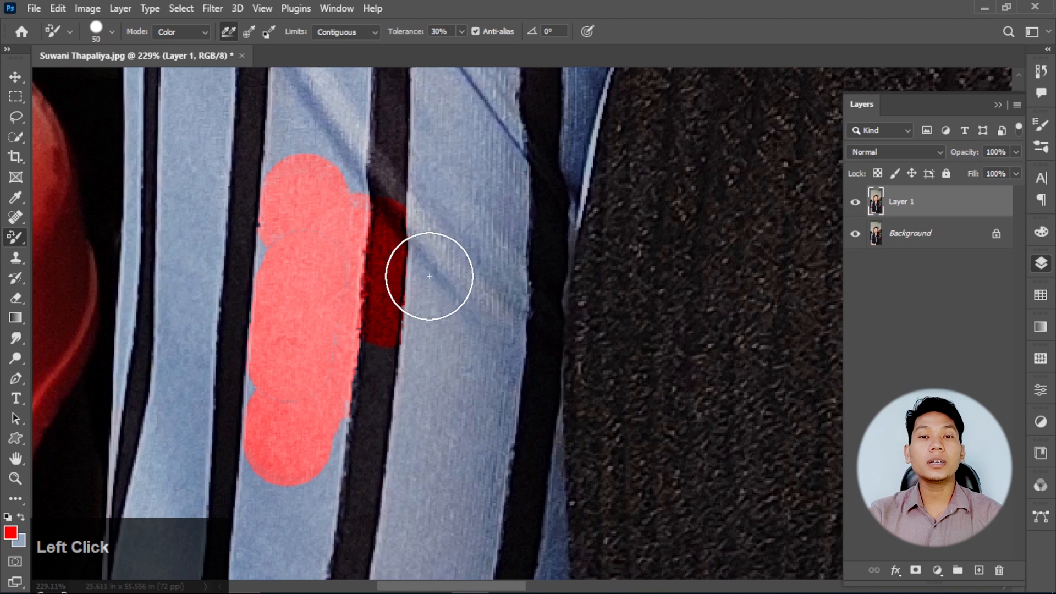
- Change the sampling to Once and paint red over the blue fabric on both sides of the black stripe lower on the sleeve
left_click(253, 34)
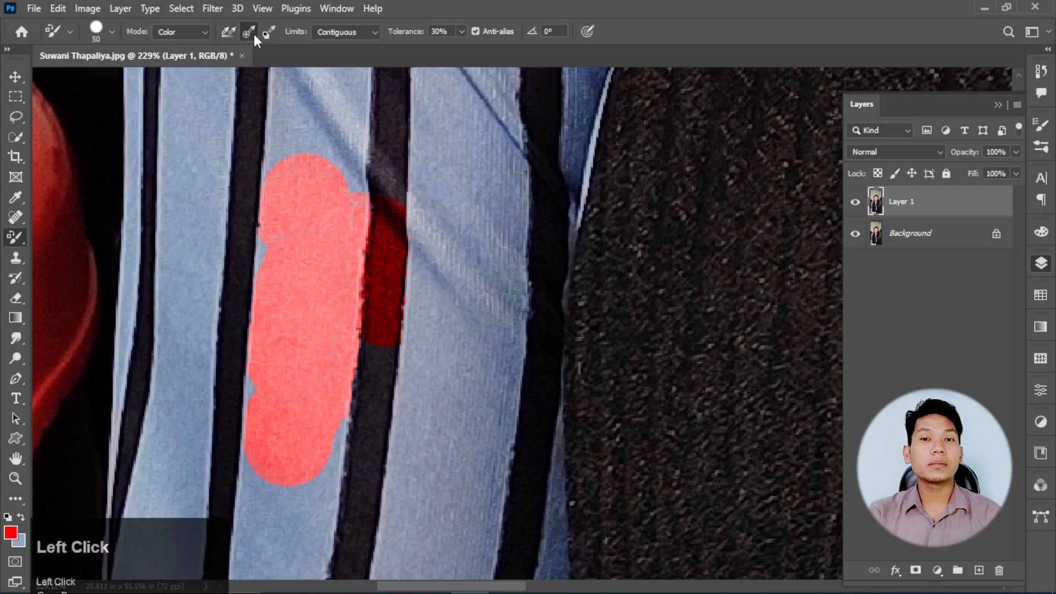
scroll(337, 153, "down", 5)
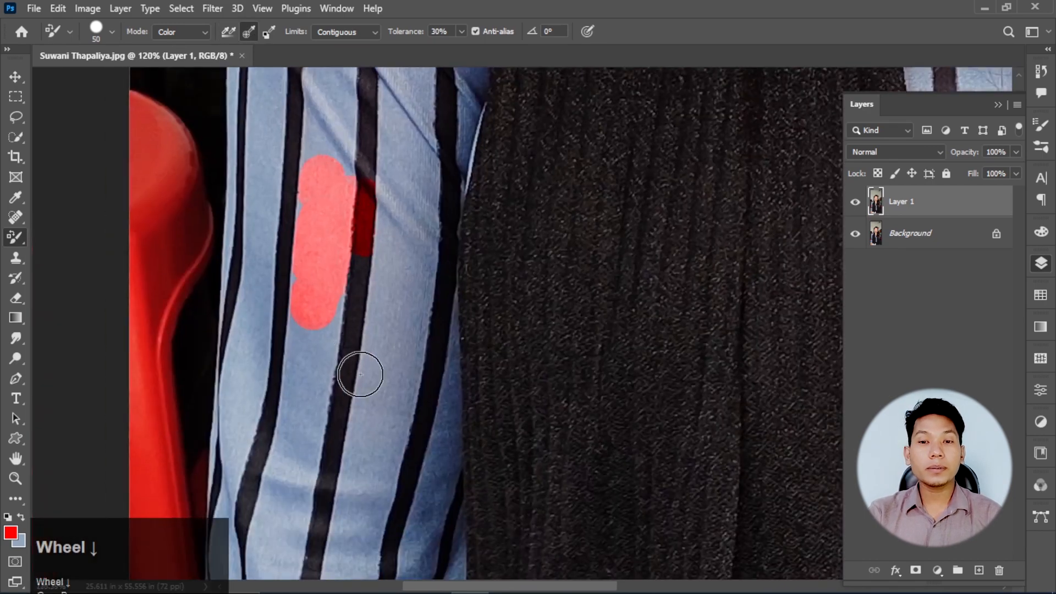
scroll(360, 375, "up", 3)
left_click(283, 381)
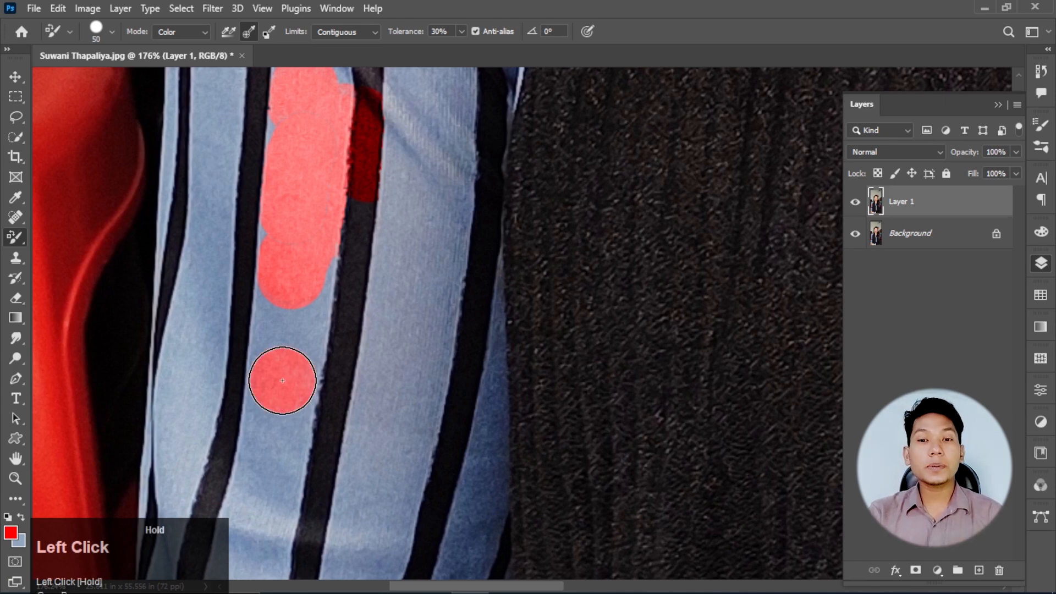
left_click_drag(283, 381, 300, 379)
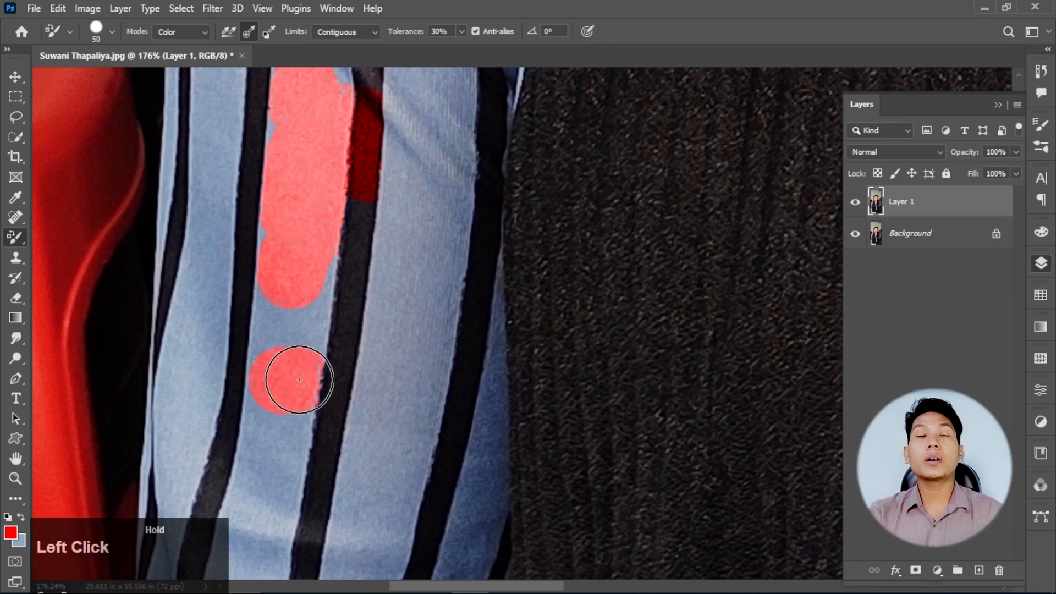
mouse_move(300, 379)
left_mouse_down()
mouse_move(395, 368)
mouse_move(429, 317)
mouse_move(421, 307)
mouse_move(382, 328)
mouse_move(350, 325)
mouse_move(381, 416)
mouse_move(402, 414)
mouse_move(392, 466)
mouse_move(348, 474)
mouse_move(266, 417)
mouse_move(251, 431)
mouse_move(270, 346)
mouse_move(312, 347)
mouse_move(315, 271)
mouse_move(296, 216)
mouse_move(244, 252)
mouse_move(275, 289)
left_mouse_up()
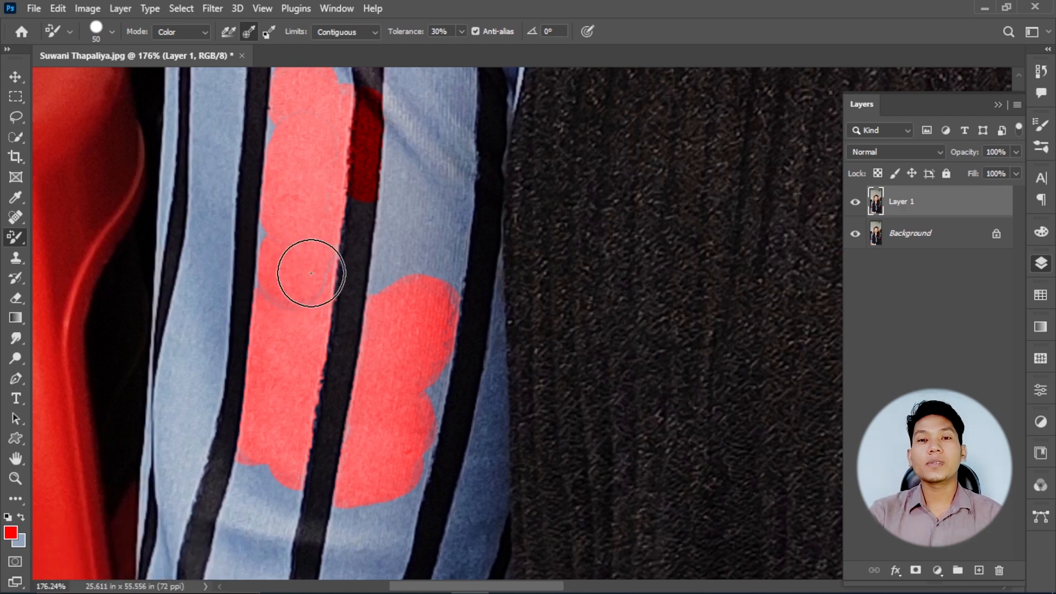
- Set the sampling to Background Swatch and undo all the red painting on the sleeve
left_click(269, 37)
scroll(324, 150, "down", 3)
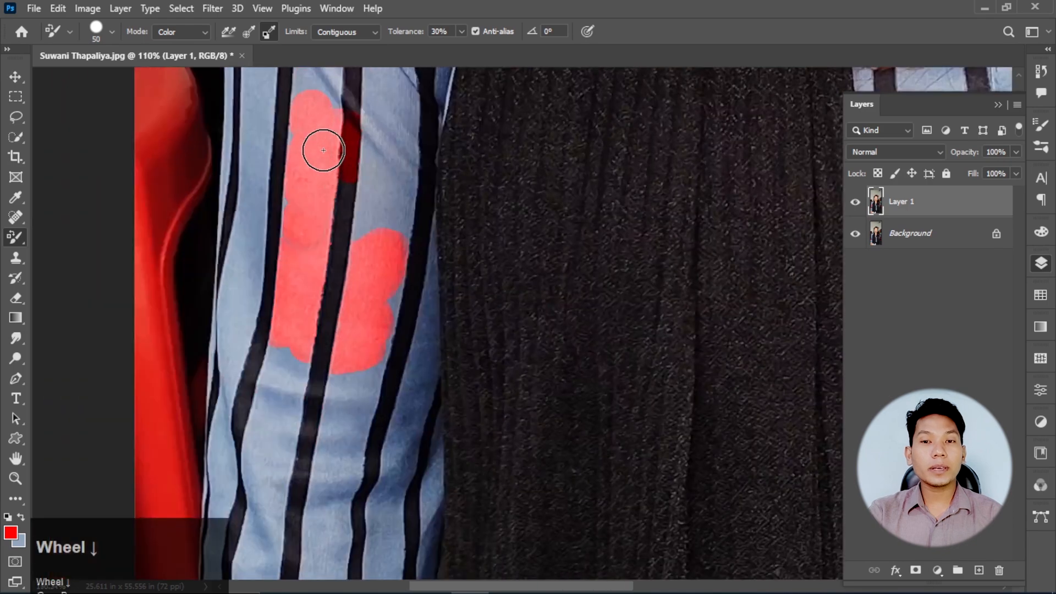
key("ctrl+z")
key("ctrl+z")
key("ctrl+z")
key("ctrl+z")
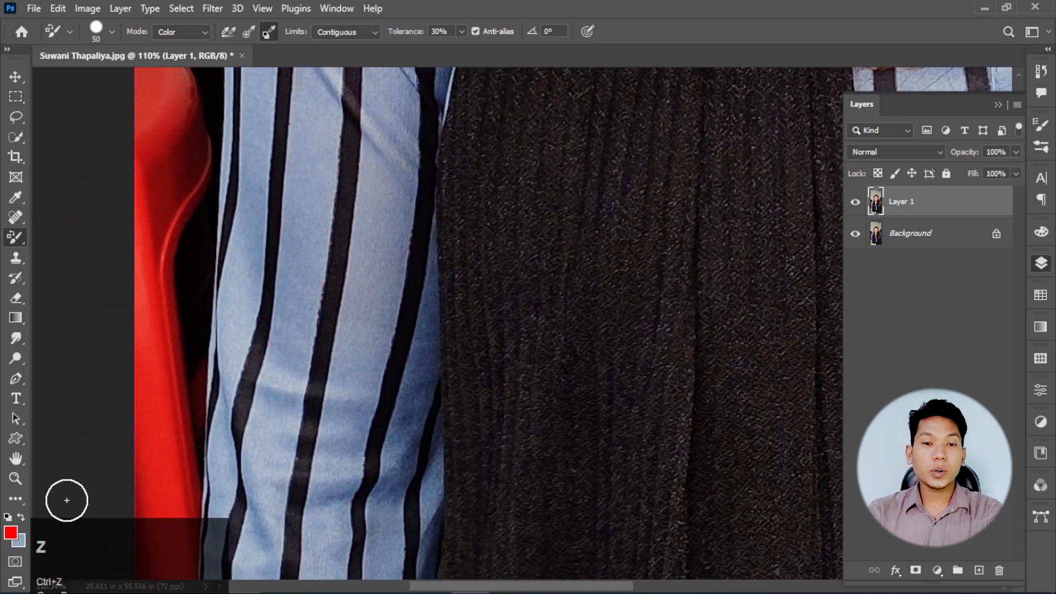
- Set the background color to #8a9ab6 by sampling the blue fabric of the sleeve
left_click(21, 543)
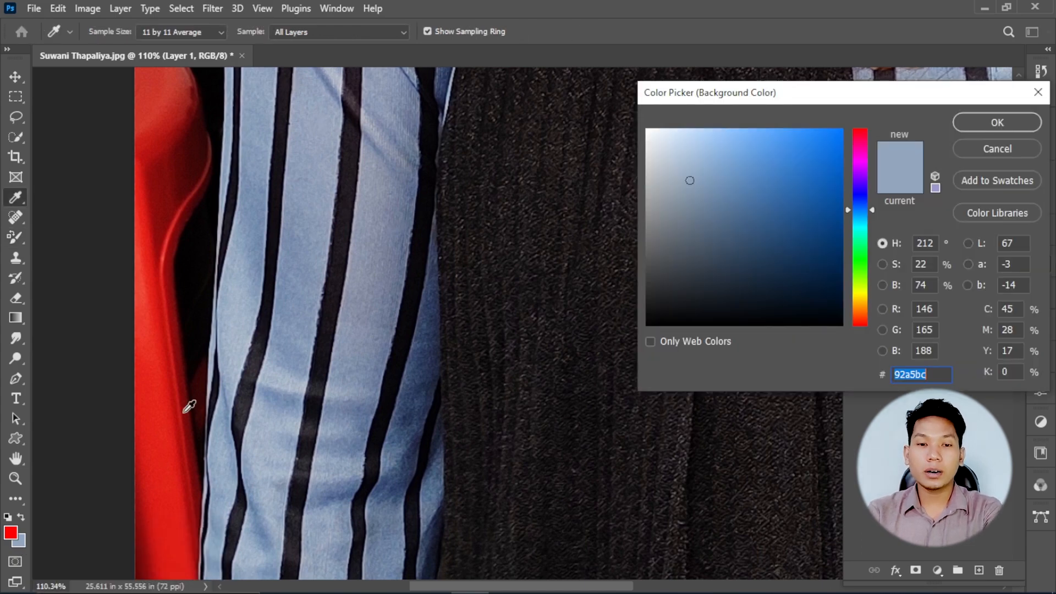
left_click(978, 143)
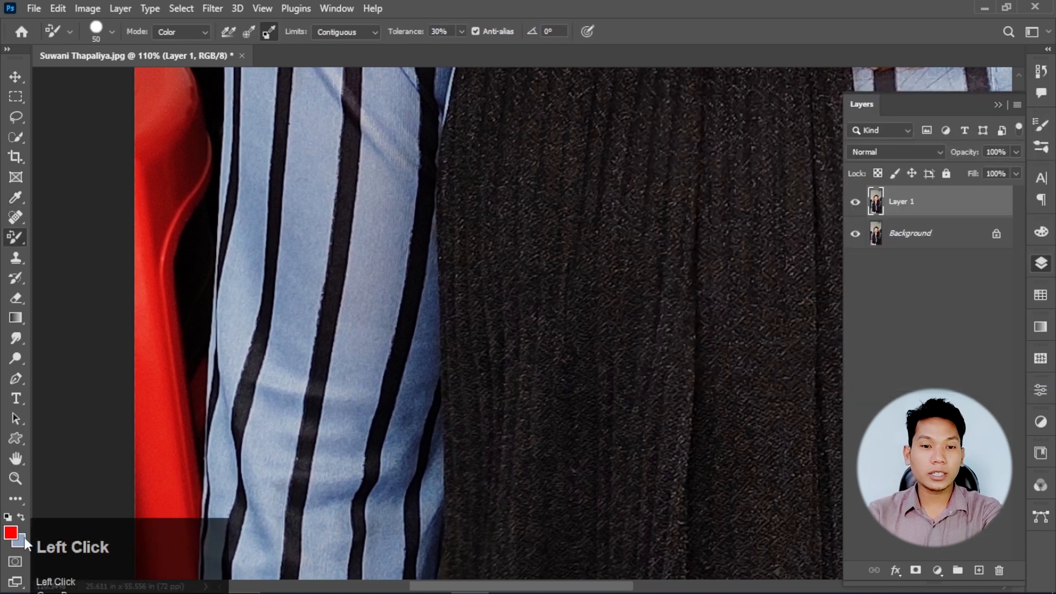
left_click(21, 541)
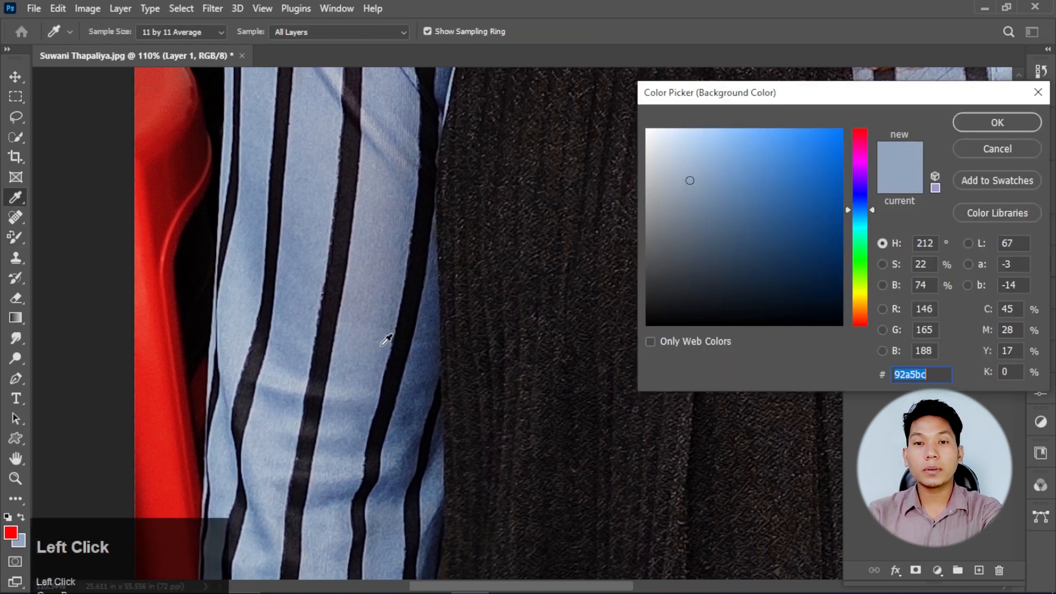
left_click(297, 208)
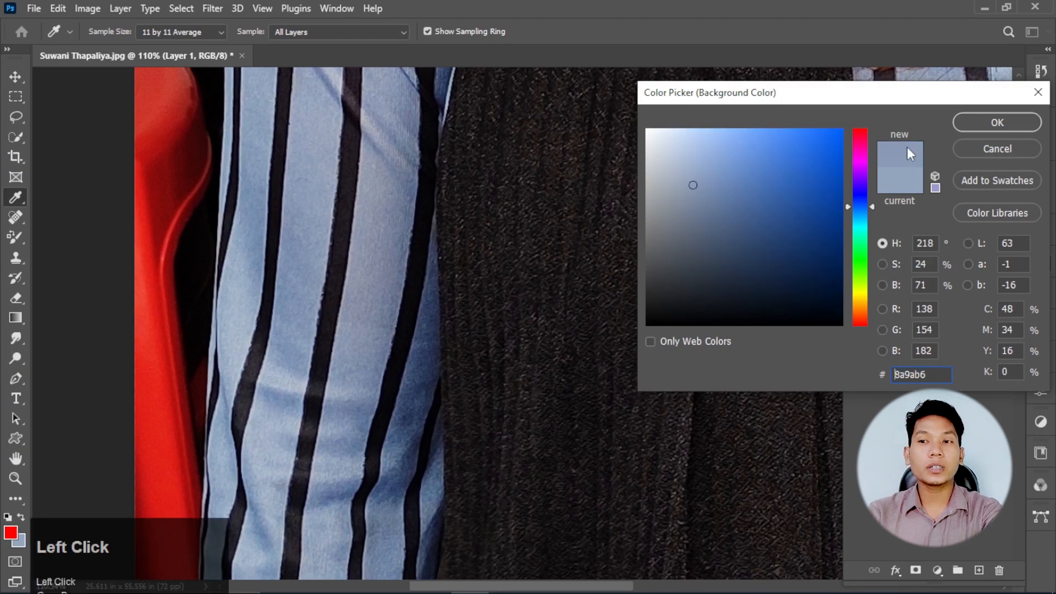
left_click(965, 118)
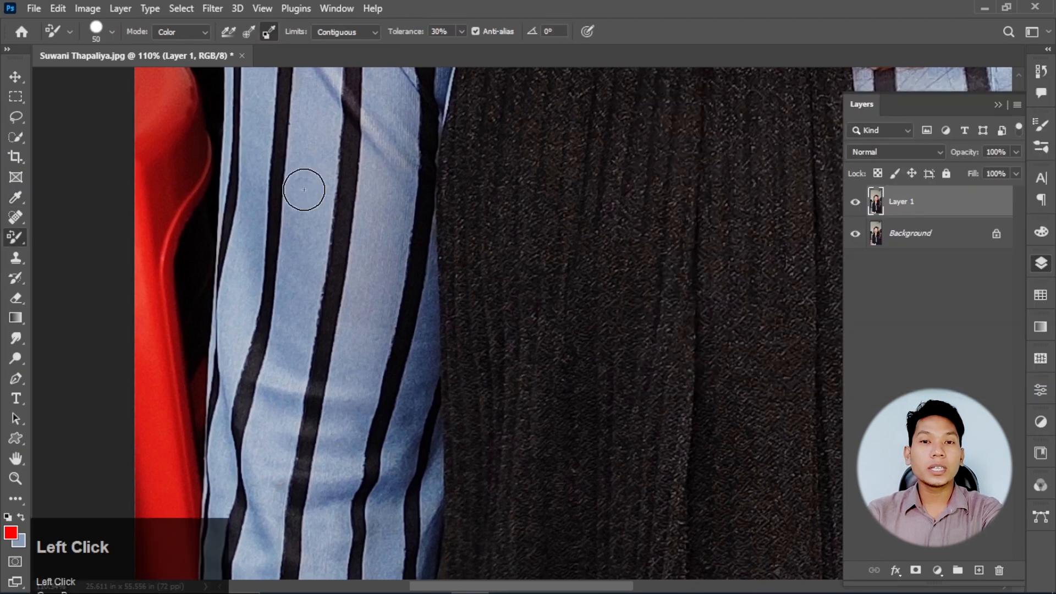
- With the Color Replacement Tool and Background Swatch sampling, paint red over the blue fabric on both sides of the sleeve's middle black stripe
right_click(15, 236)
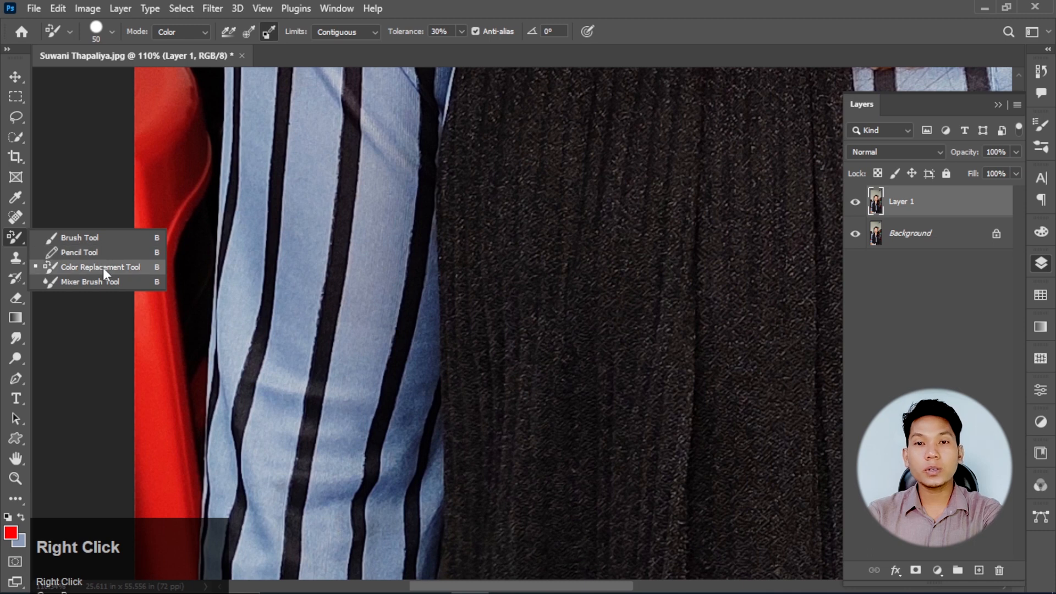
left_click(103, 268)
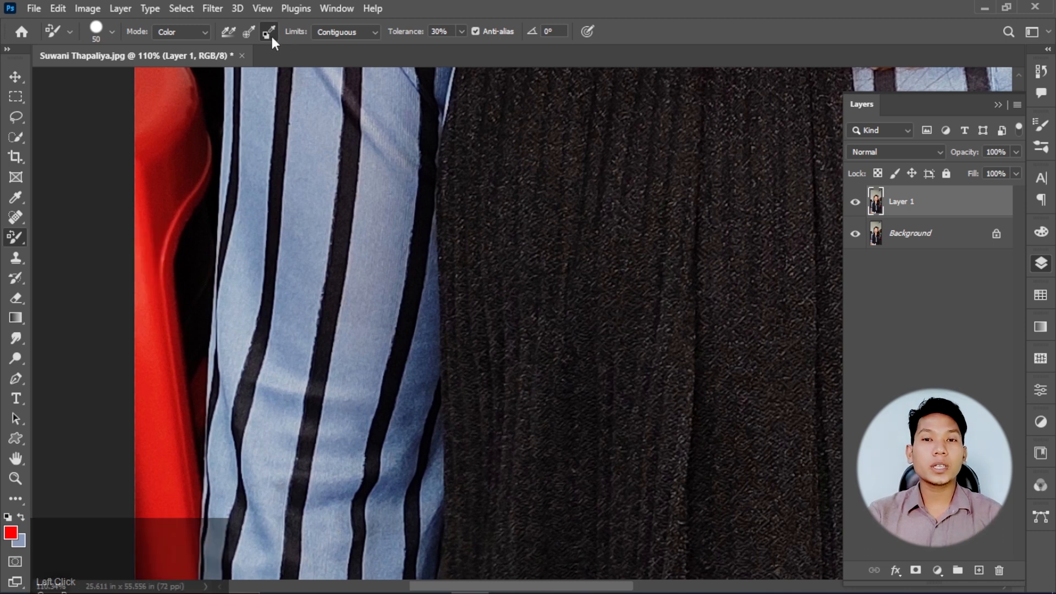
left_click(271, 34)
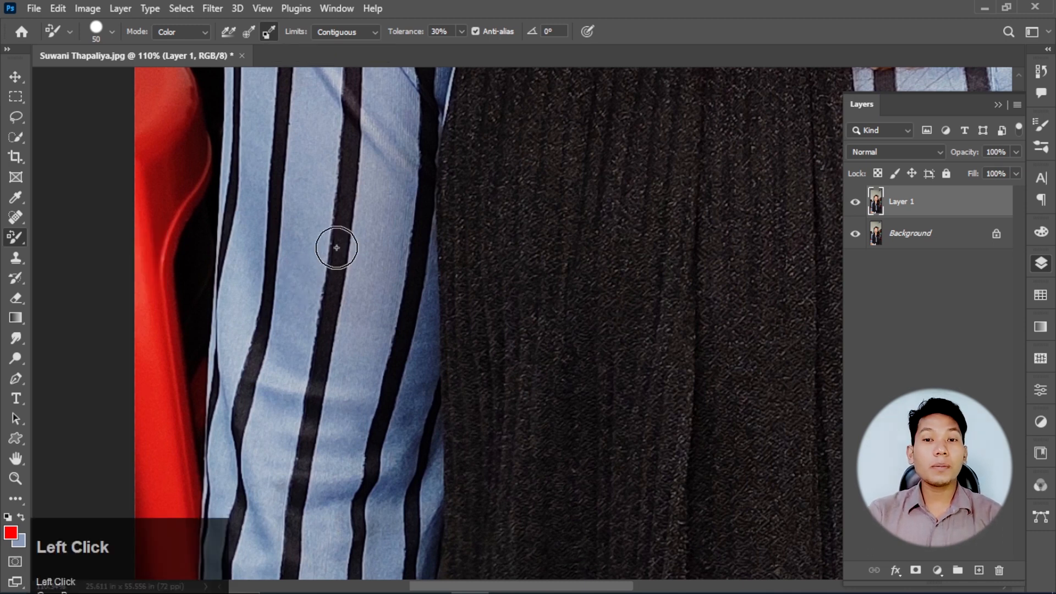
mouse_move(302, 189)
left_mouse_down()
mouse_move(302, 241)
mouse_move(323, 234)
mouse_move(302, 272)
mouse_move(277, 233)
mouse_move(309, 293)
mouse_move(300, 354)
mouse_move(298, 209)
mouse_move(368, 177)
mouse_move(356, 355)
left_mouse_up()
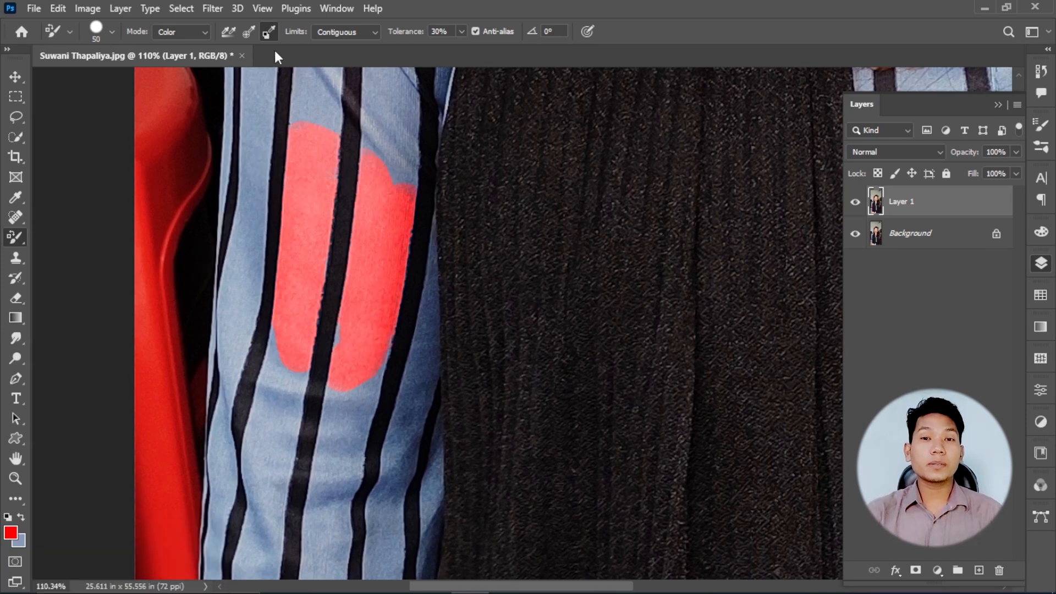
left_click(266, 34)
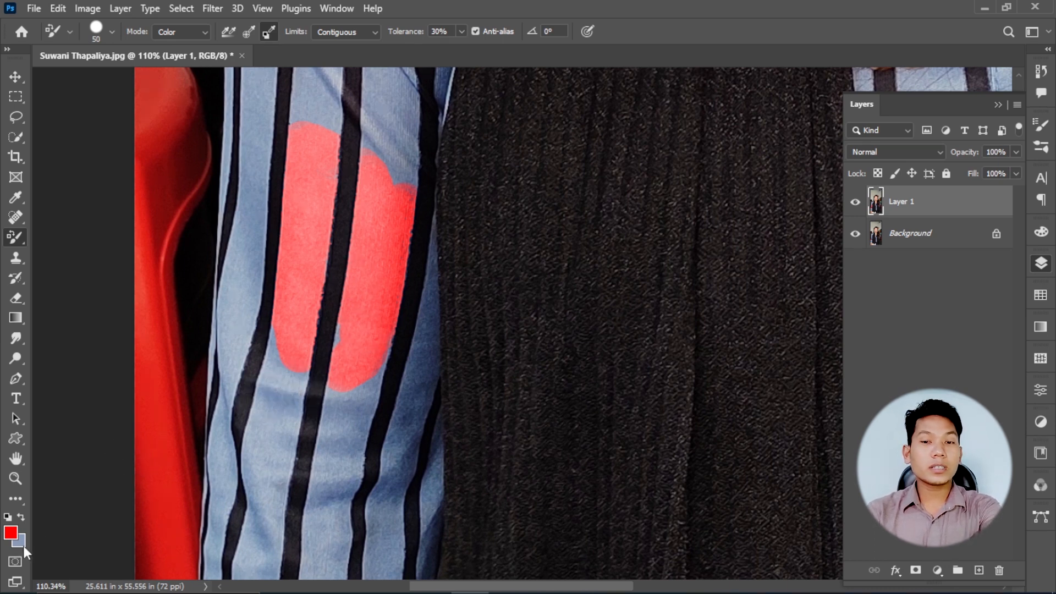
mouse_move(299, 408)
left_mouse_down()
mouse_move(268, 377)
mouse_move(286, 389)
mouse_move(280, 333)
mouse_move(349, 321)
mouse_move(330, 340)
mouse_move(349, 409)
mouse_move(367, 349)
mouse_move(363, 369)
mouse_move(384, 356)
mouse_move(404, 142)
mouse_move(382, 158)
mouse_move(288, 102)
mouse_move(346, 158)
mouse_move(373, 362)
mouse_move(321, 540)
mouse_move(259, 515)
mouse_move(317, 323)
left_mouse_up()
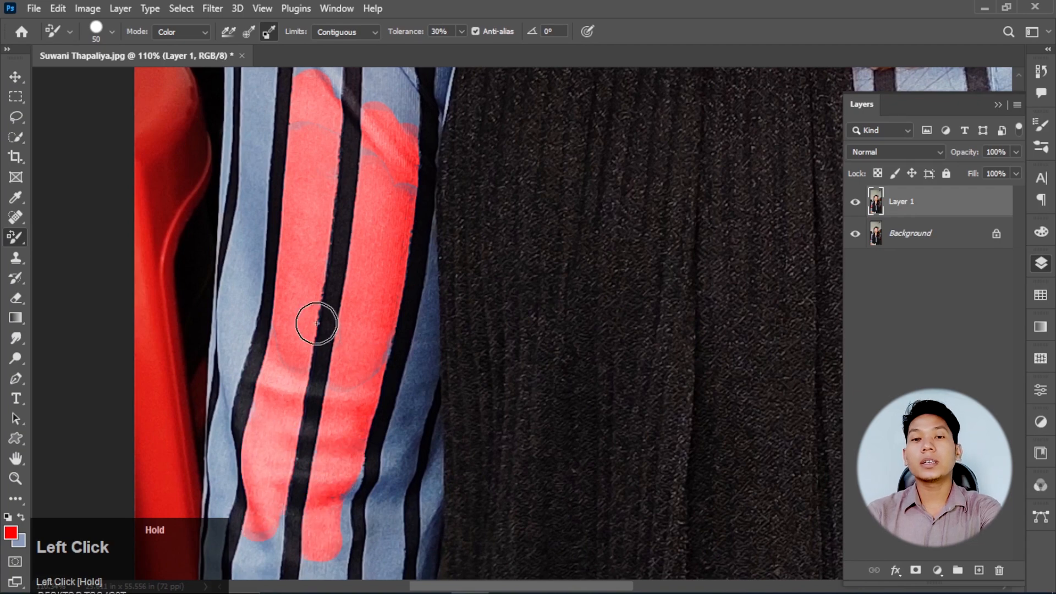
- Set the Color Replacement Tool's sampling to Continuous and its mode to Saturation
scroll(235, 328, "down", 3)
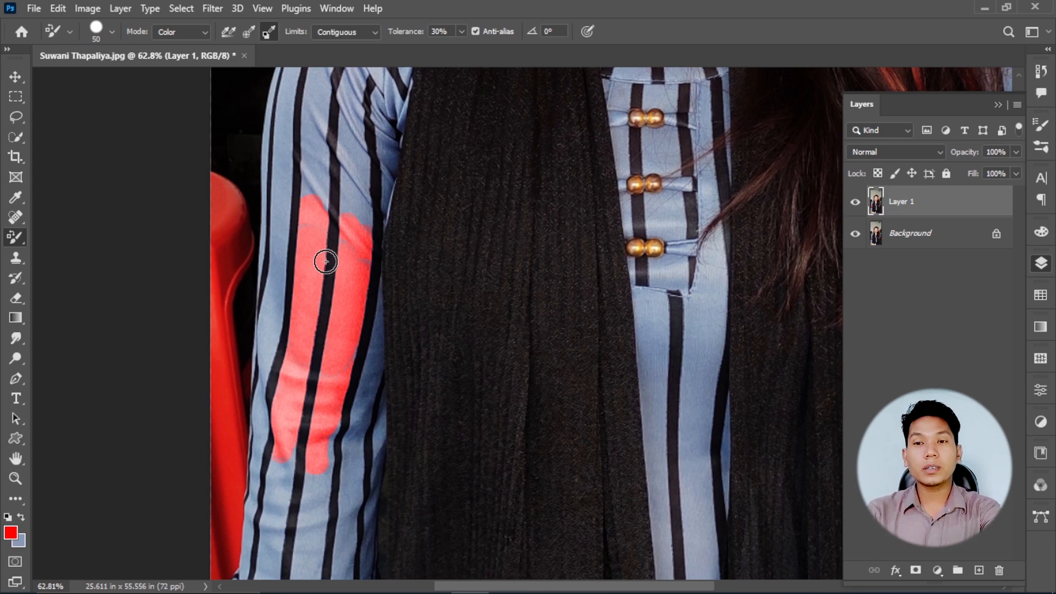
scroll(541, 194, "up", 3)
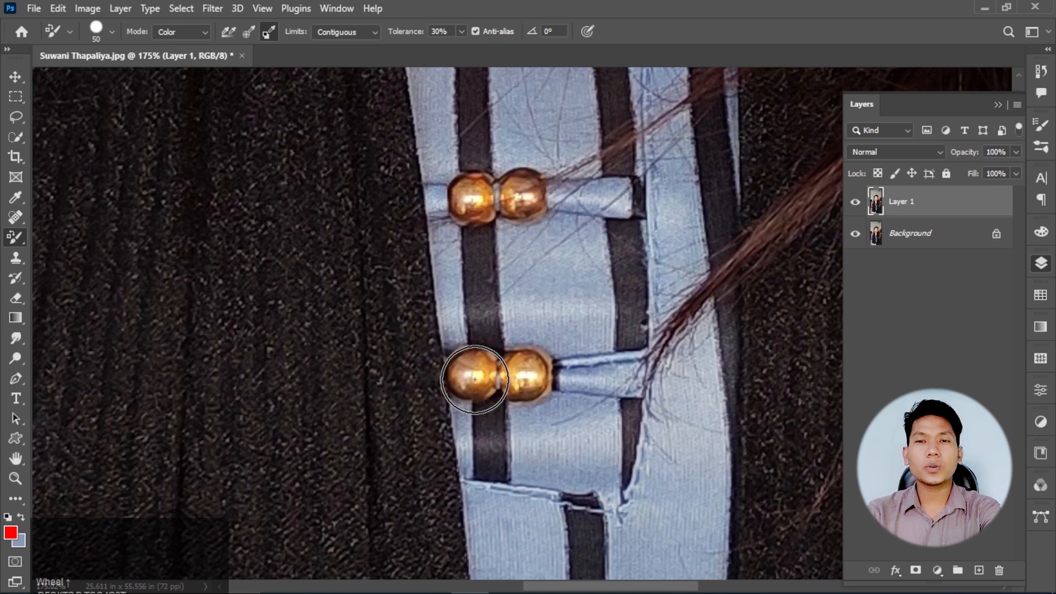
left_click(229, 32)
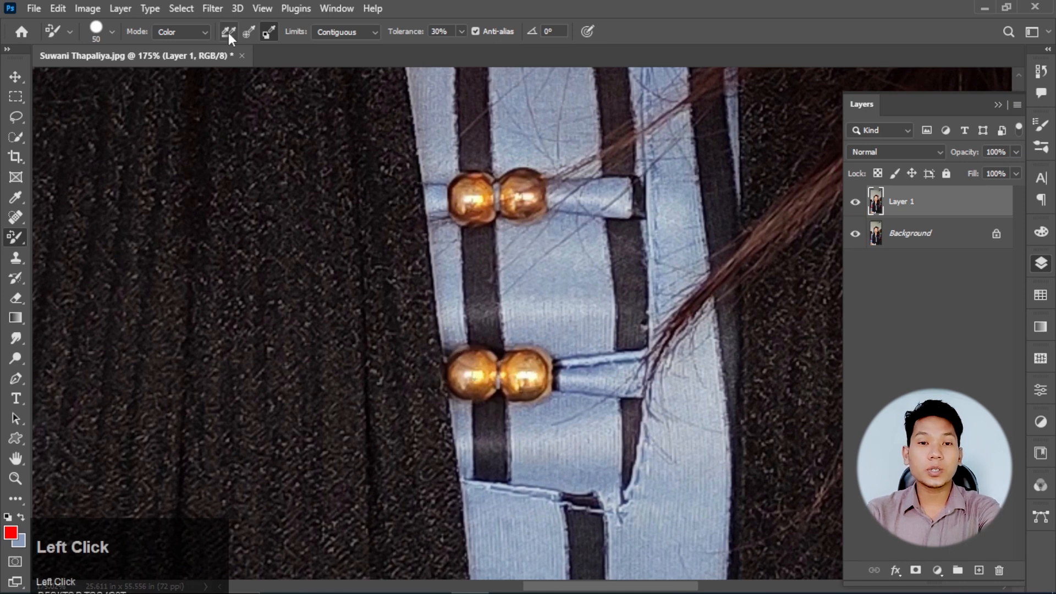
left_click(191, 34)
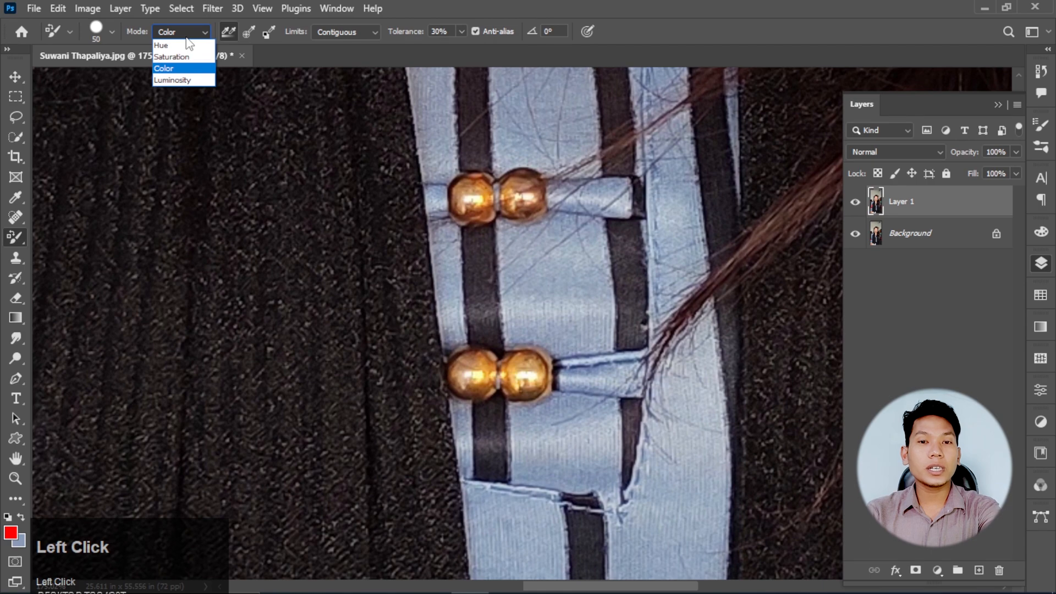
left_click(171, 56)
right_click(18, 239)
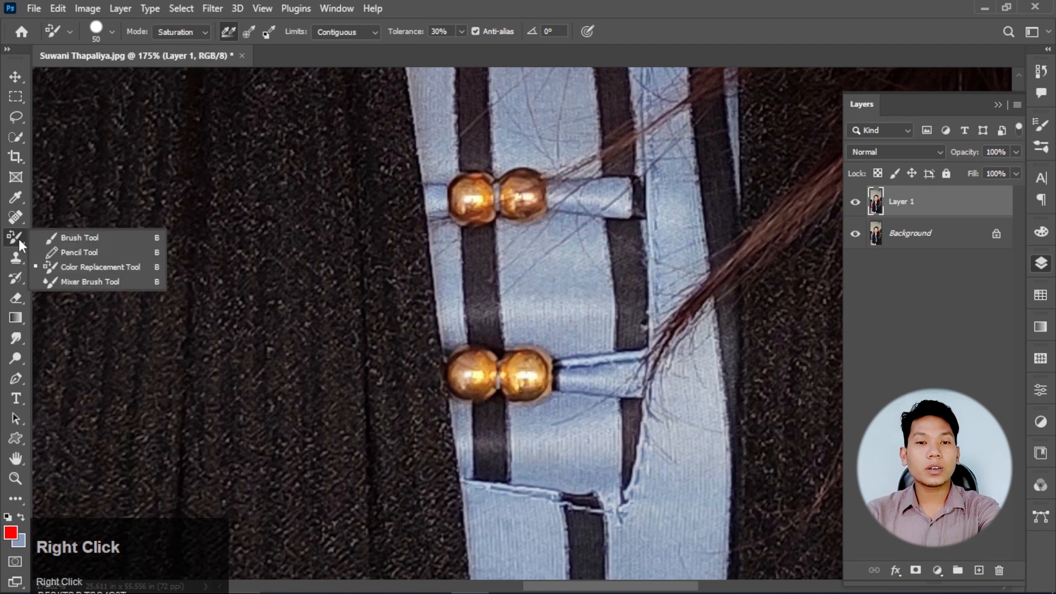
left_click(91, 268)
- Reduce the brush size to 30 and paint over the lower and middle pairs of gold beads to saturate them
scroll(525, 383, "up", 3)
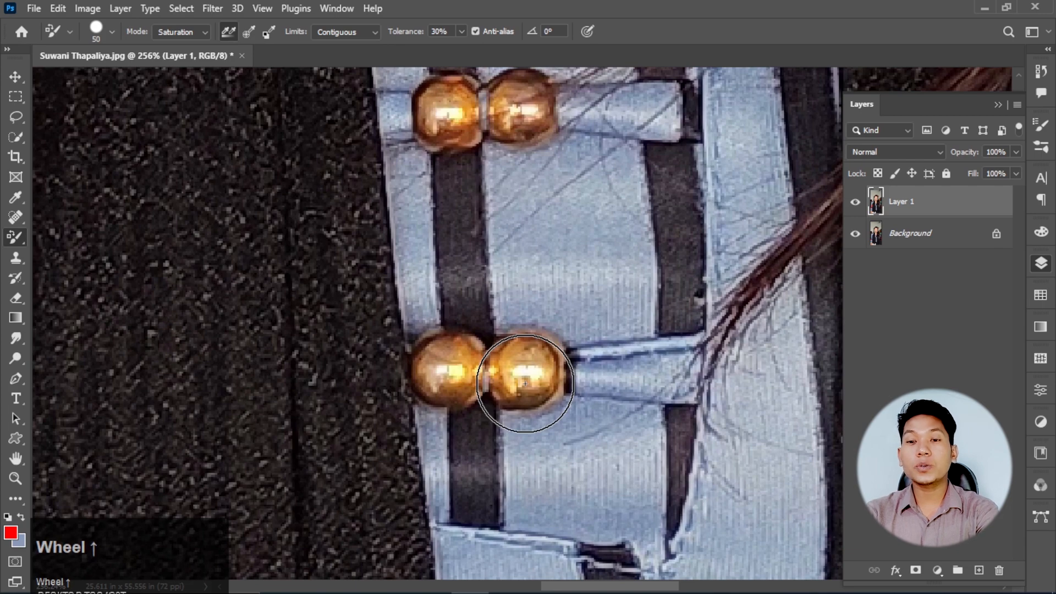
key("bracketleft")
key("bracketleft")
key("bracketleft")
key("bracketleft")
mouse_move(526, 379)
left_mouse_down()
mouse_move(519, 366)
mouse_move(446, 372)
left_mouse_up()
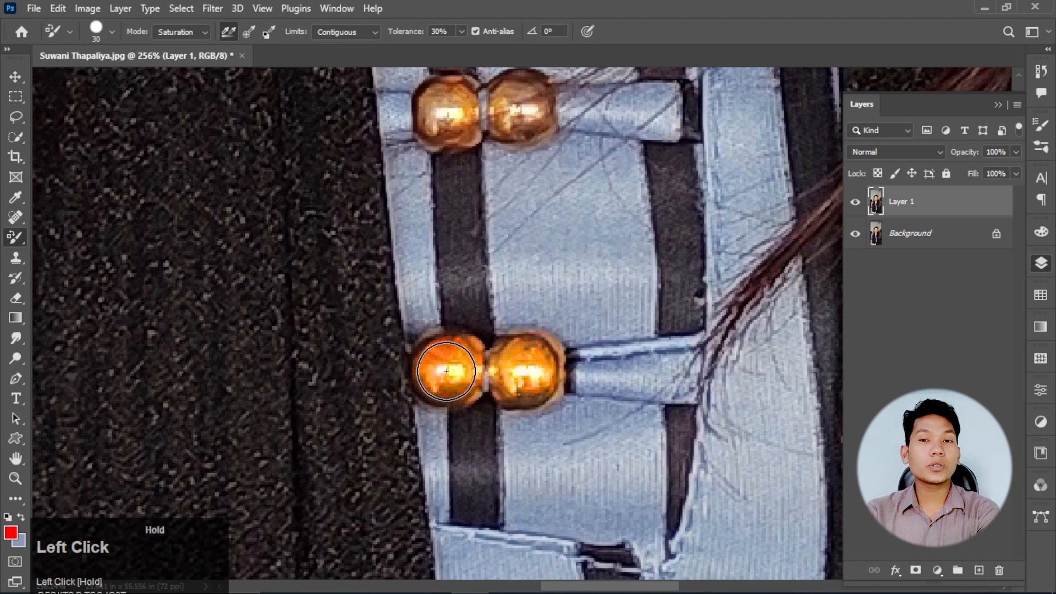
scroll(530, 229, "up", 2)
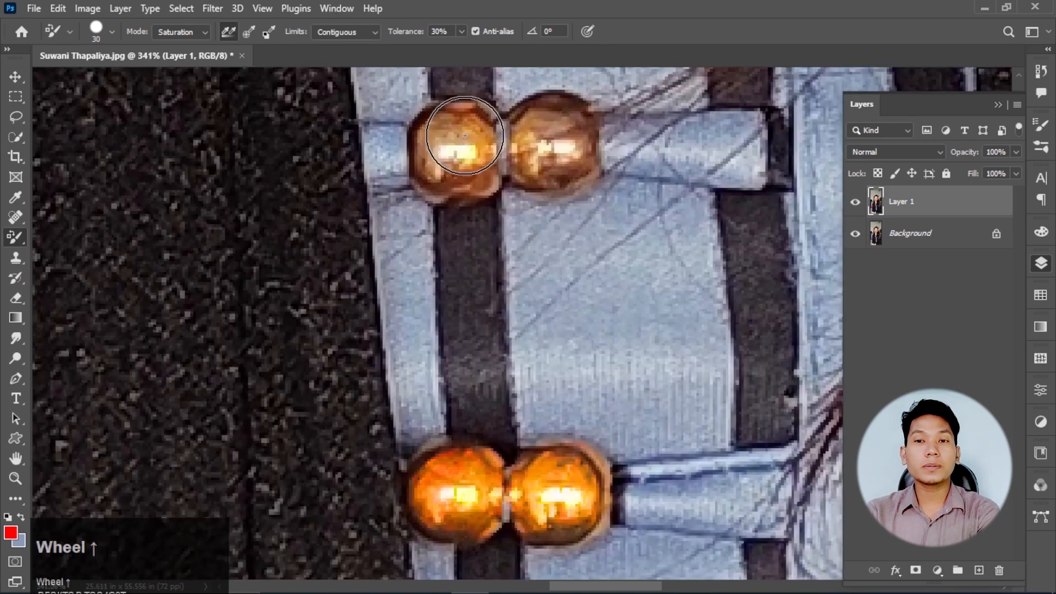
left_click_drag(449, 136, 546, 131)
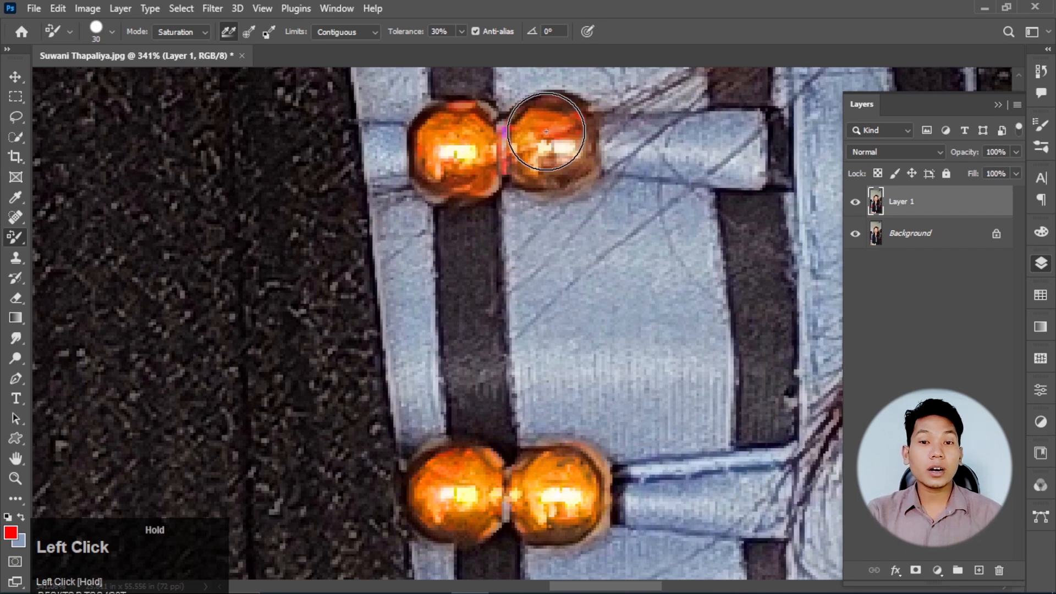
- Saturate a patch of the blue sleeve fabric just above the red area
scroll(200, 221, "down", 4)
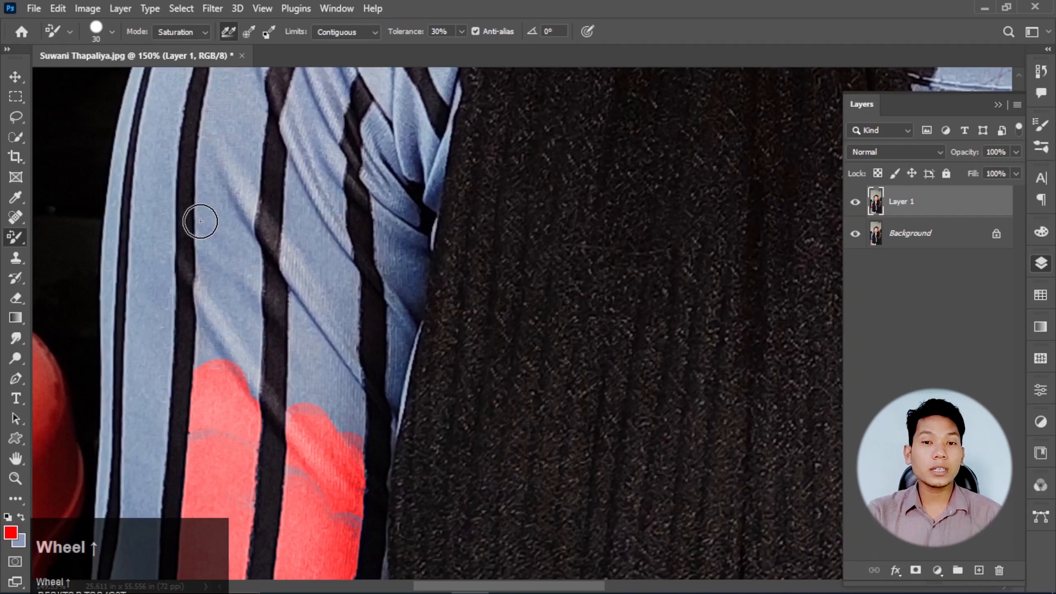
scroll(200, 222, "up", 2)
mouse_move(200, 221)
left_mouse_down()
mouse_move(186, 229)
mouse_move(222, 224)
mouse_move(237, 247)
left_mouse_up()
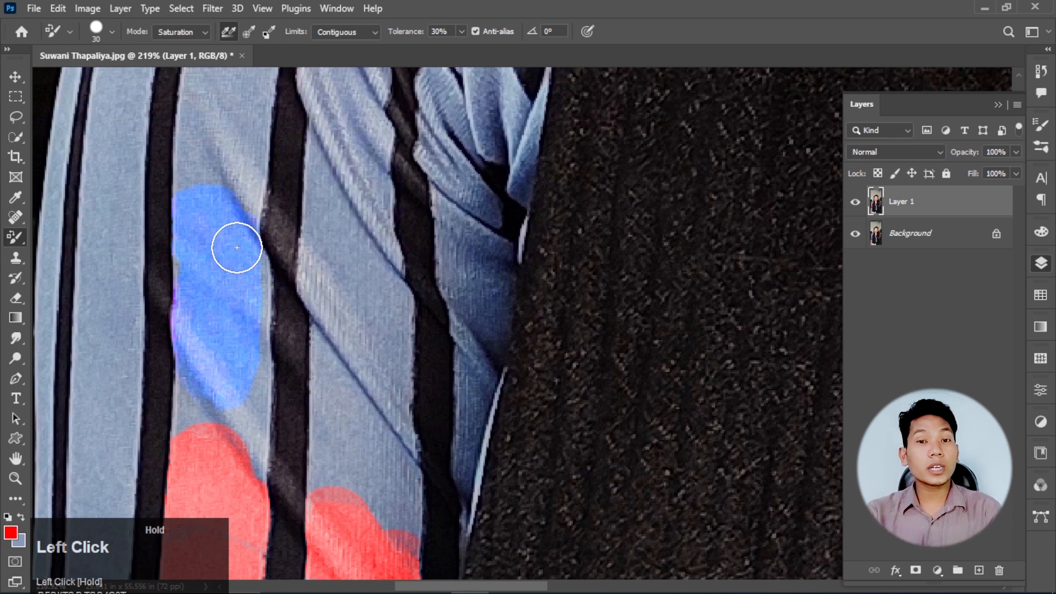
left_click_drag(236, 248, 268, 210)
- Paint the upper part of the outer blue sleeve stripe in Hue mode and the area below it in Luminosity mode
left_click(181, 31)
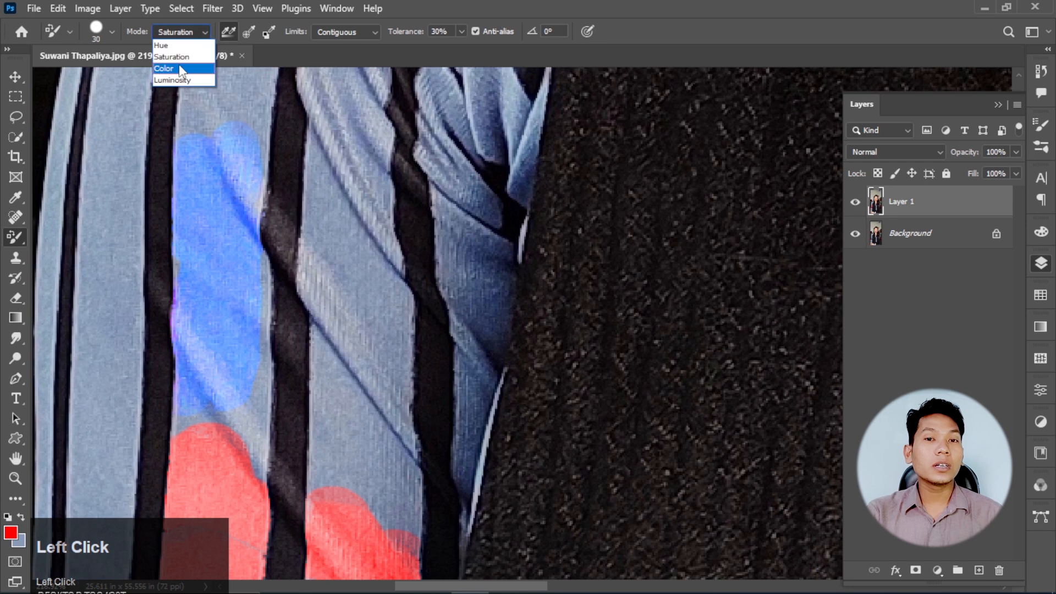
left_click(178, 46)
left_click_drag(117, 112, 97, 248)
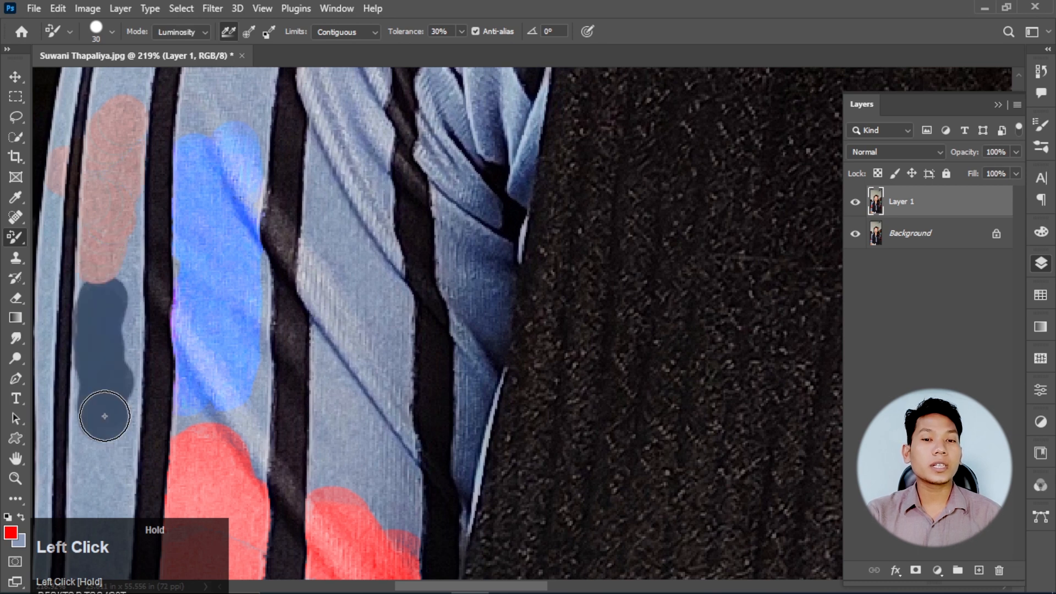
mouse_move(105, 416)
left_mouse_down()
mouse_move(129, 395)
mouse_move(96, 468)
mouse_move(76, 455)
left_mouse_up()
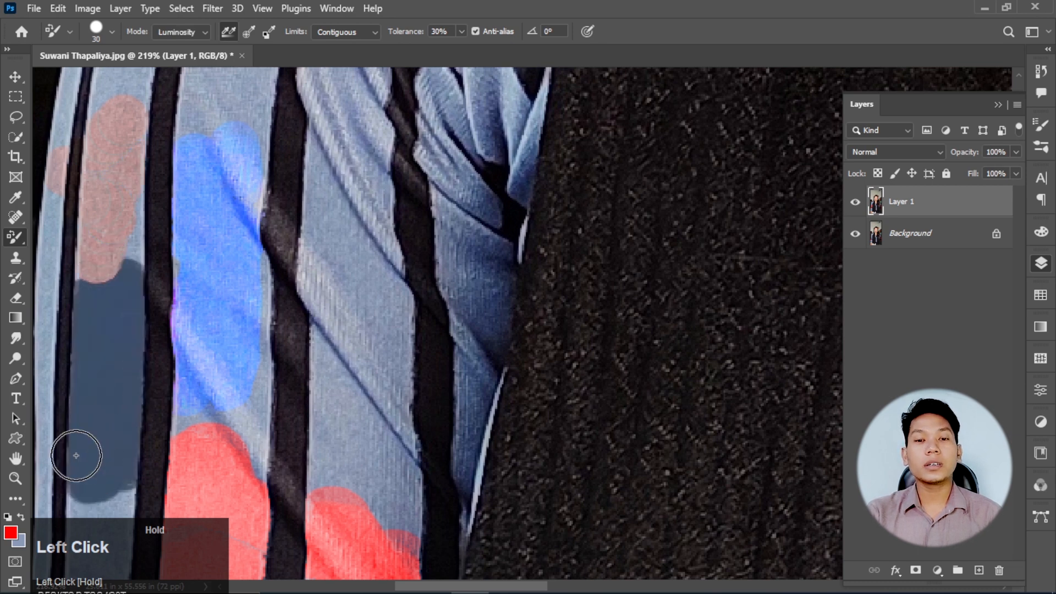
- Switch the mode back to Saturation and paint over the top pair of beads at the neckline
scroll(202, 368, "down", 2)
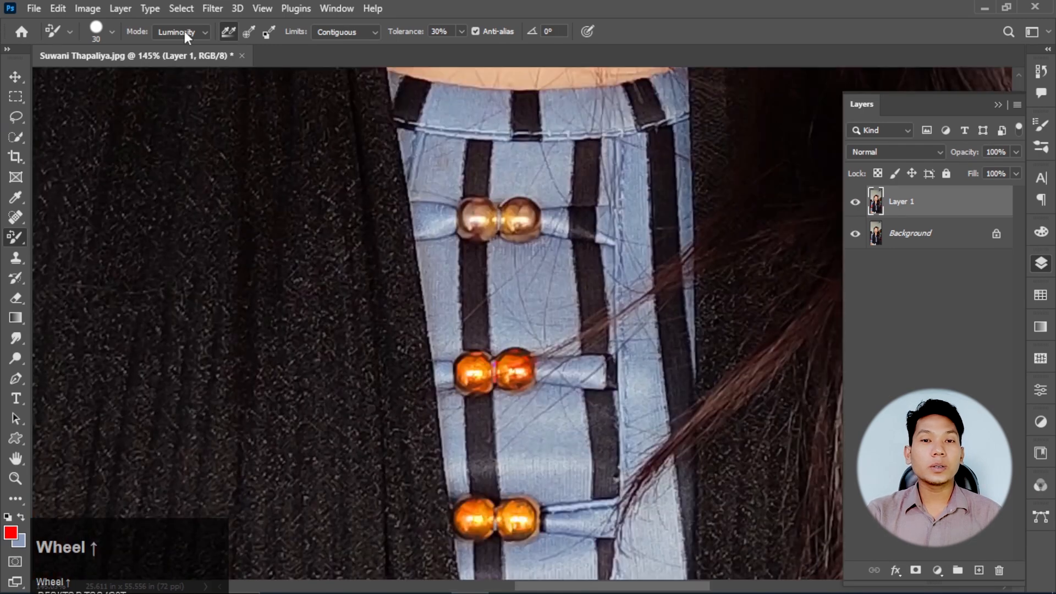
left_click(184, 30)
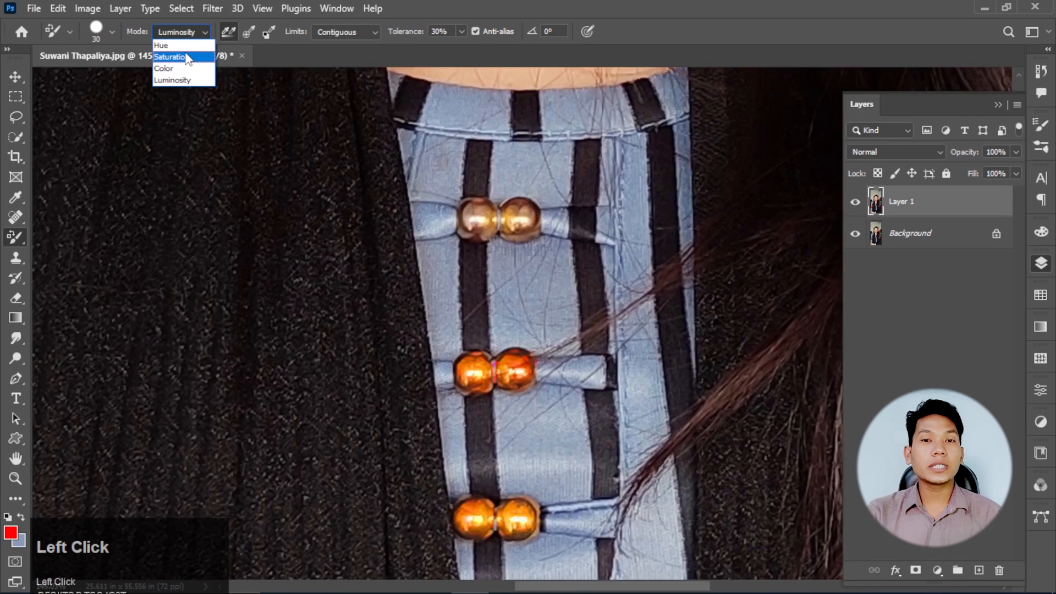
left_click(175, 54)
left_click_drag(512, 198, 531, 228)
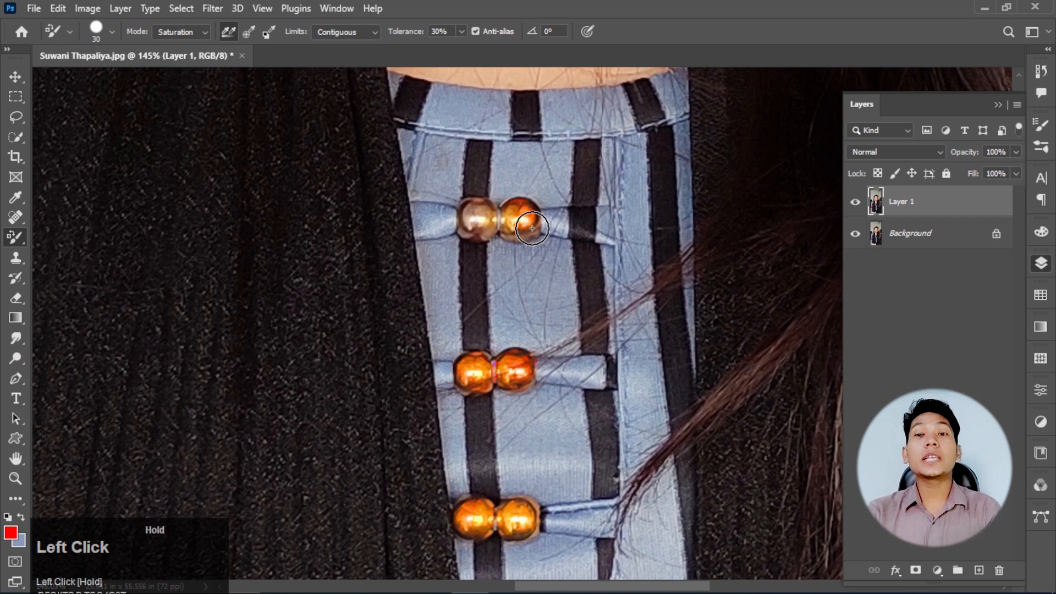
- Reduce the brush size to 9 and saturate the gold earring beside the cheek
scroll(532, 228, "down", 5)
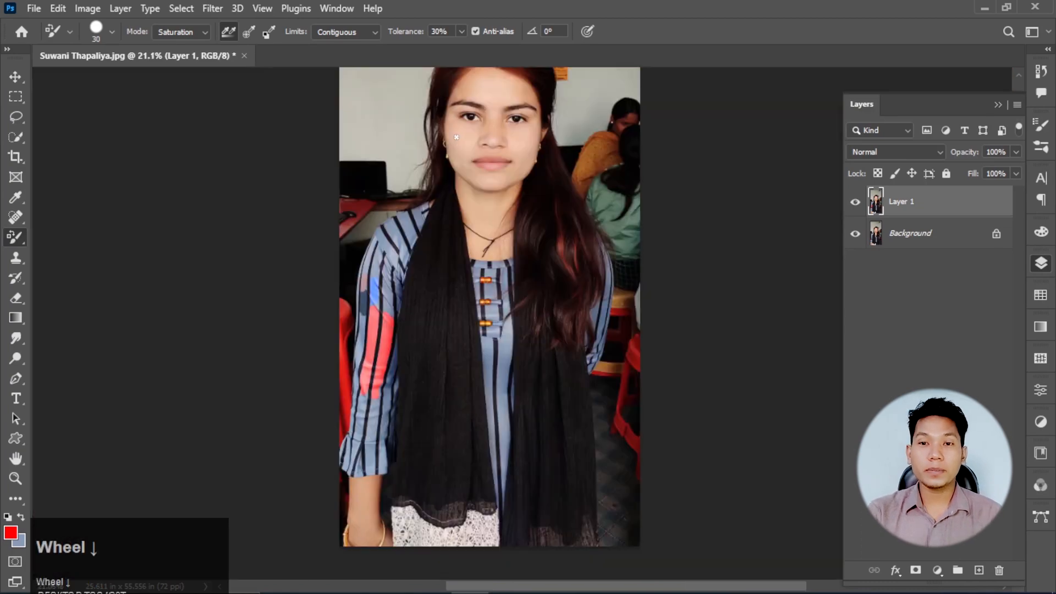
scroll(457, 137, "up", 8)
key("bracketleft")
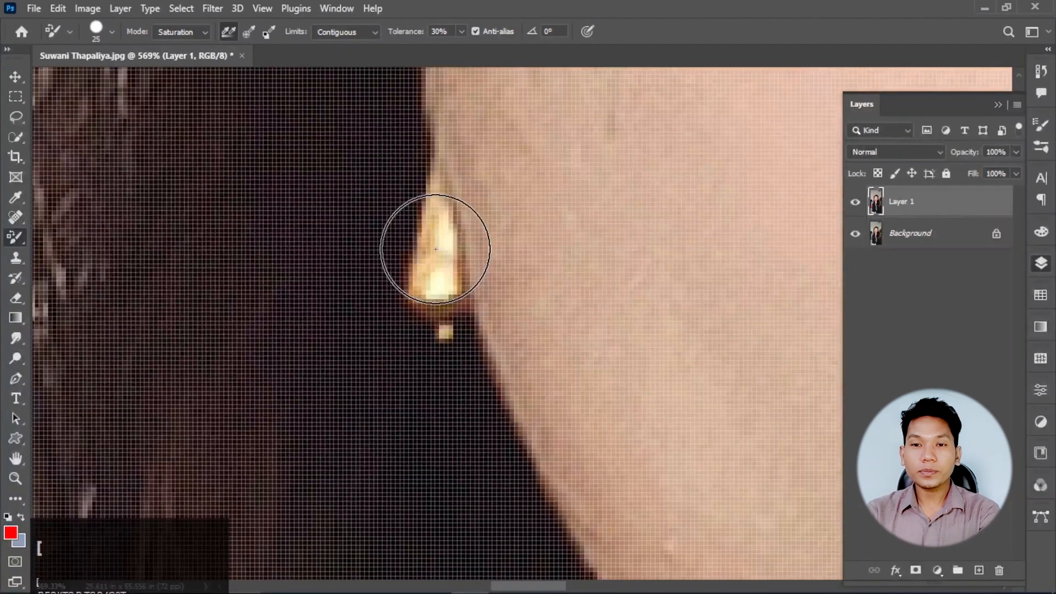
key("bracketleft")
key("bracketleft")
key("bracketleft")
key("bracketleft")
left_click(436, 243)
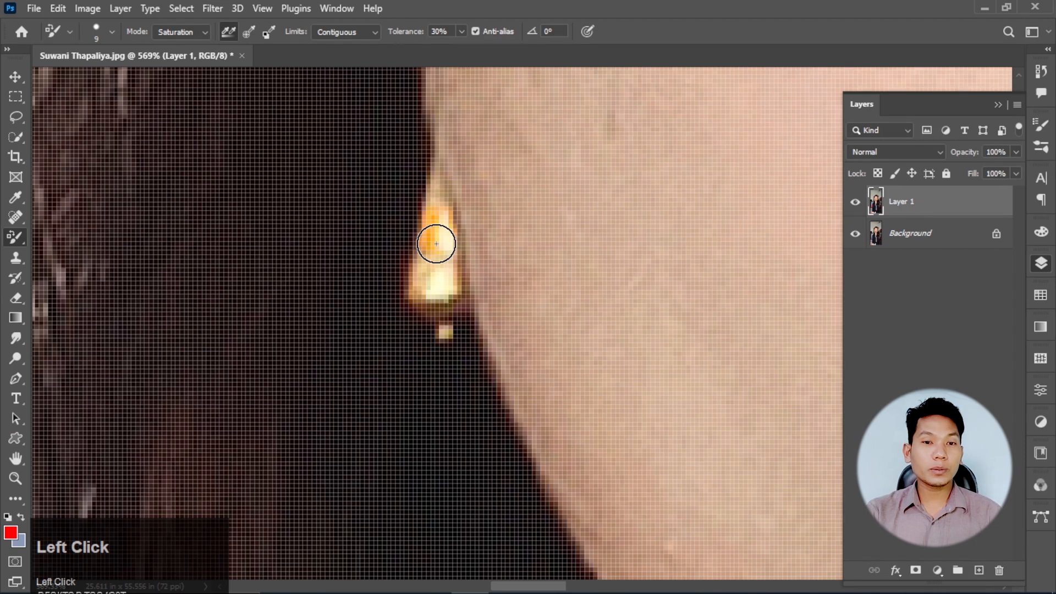
key("ctrl+0")
right_click(16, 238)
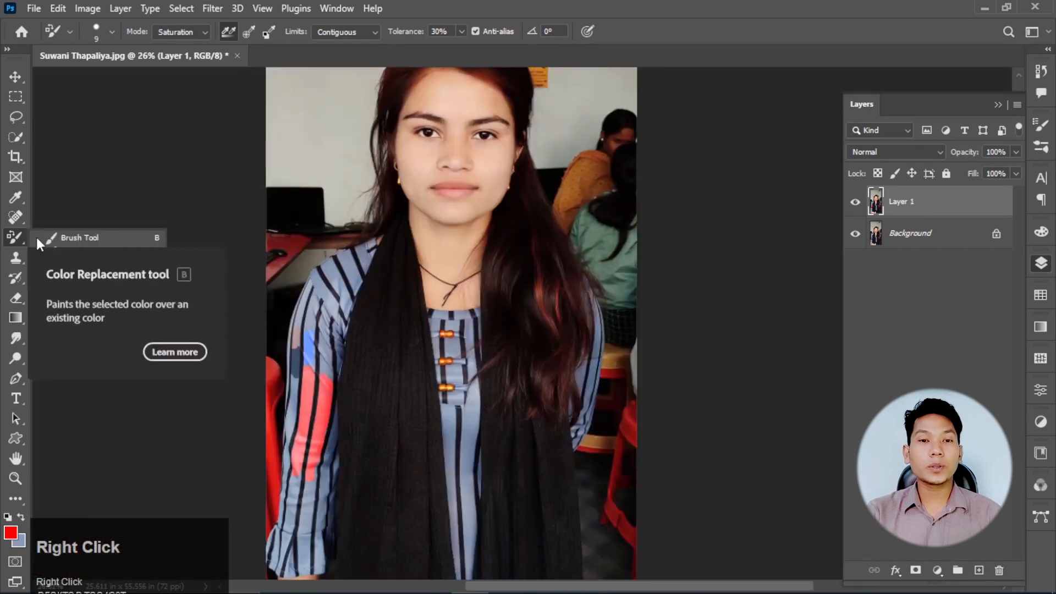
left_click(88, 9)
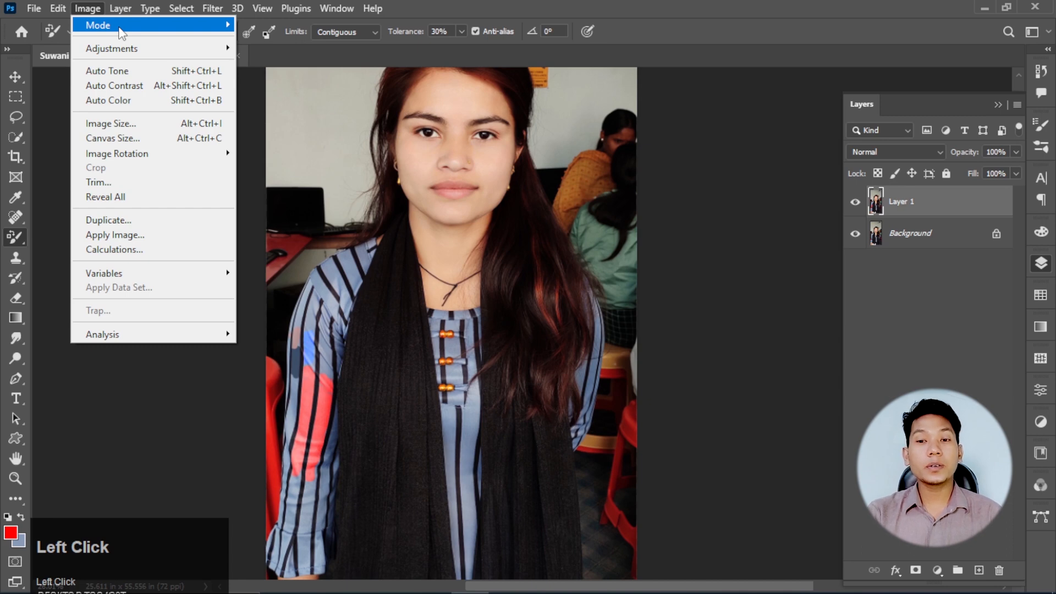
mouse_move(138, 49)
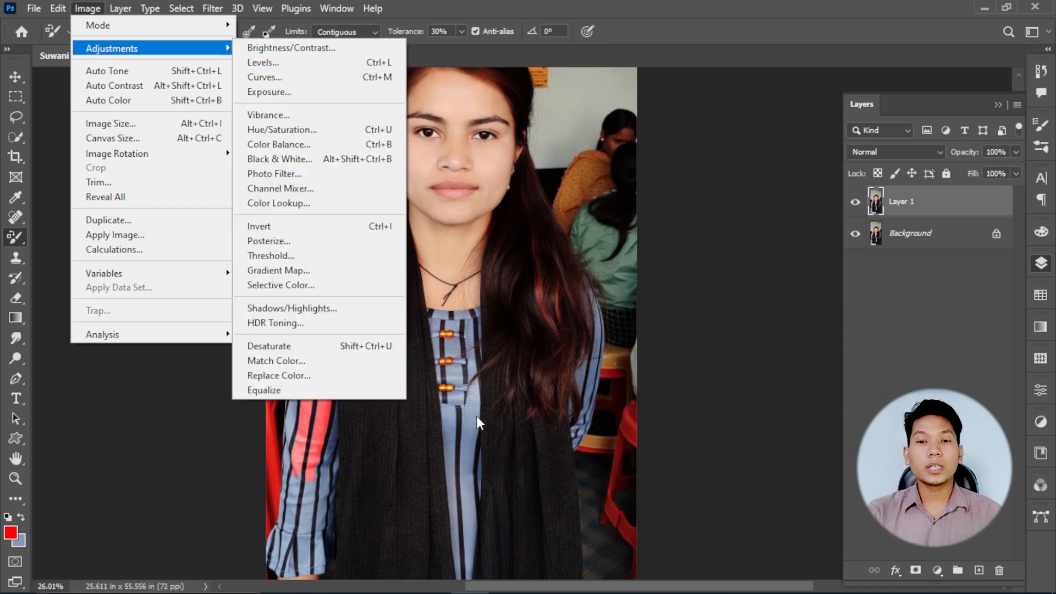
left_click(476, 416)
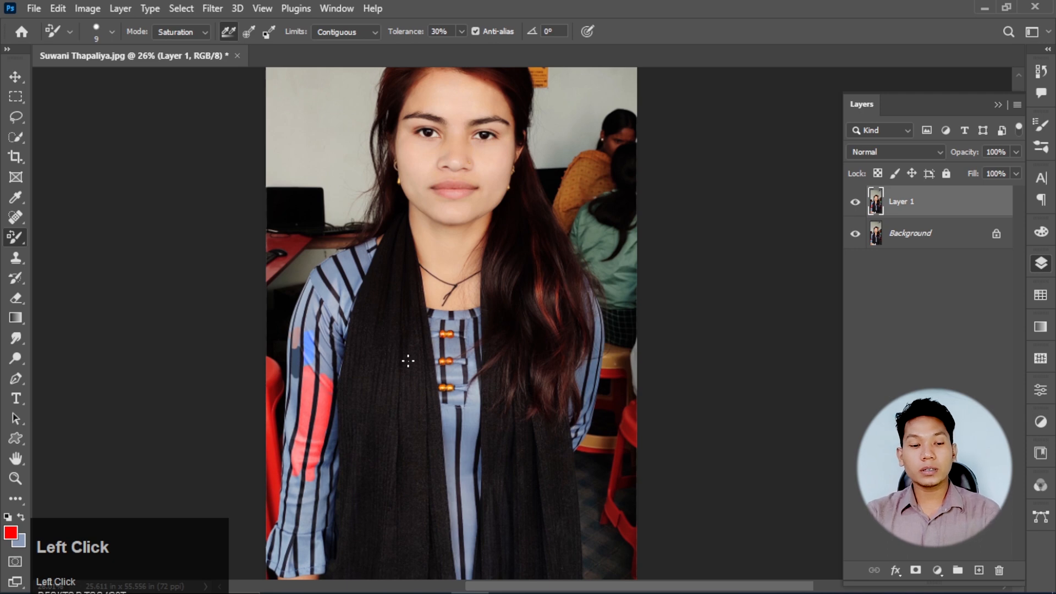
- Undo all the earlier colour painting on the portrait and duplicate its original Background layer
key("ctrl+z")
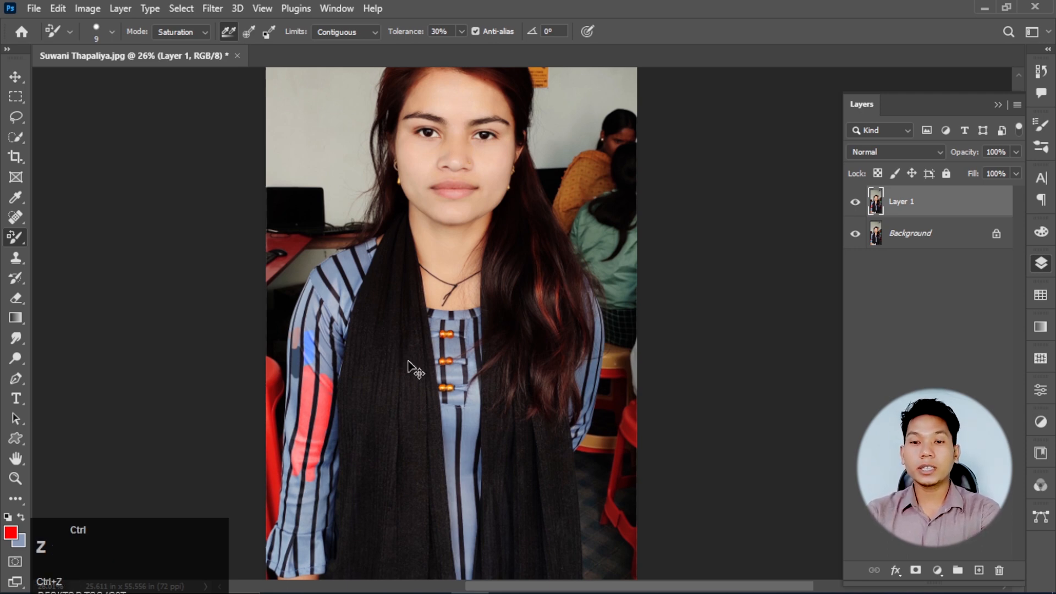
key("ctrl+z")
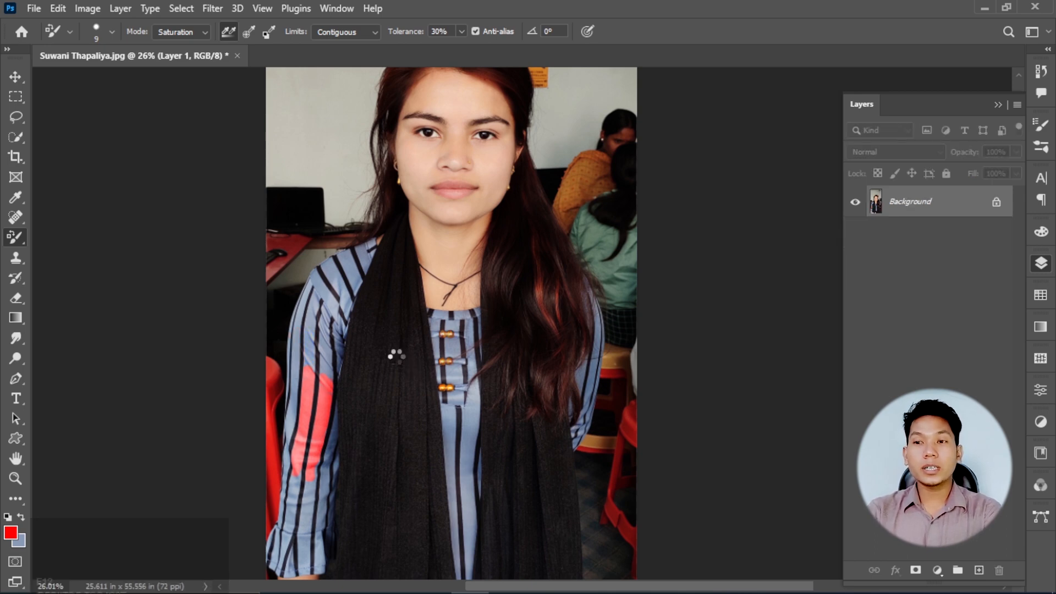
key("ctrl+j")
- Start the Replace Color adjustment on the duplicated layer and sample the blue fabric of the sleeve
scroll(349, 353, "up", 2)
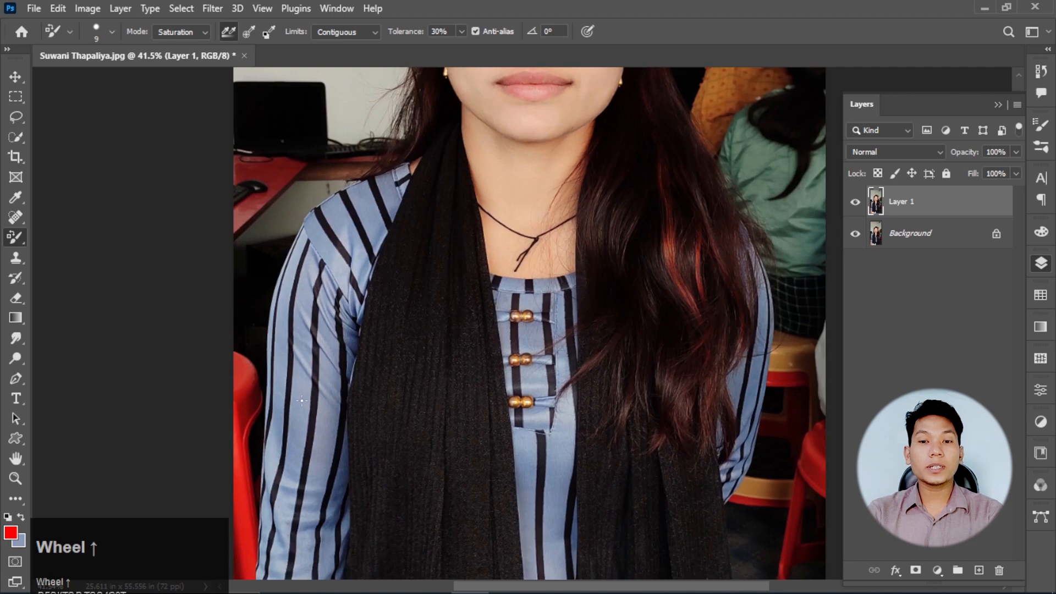
scroll(301, 400, "up", 2)
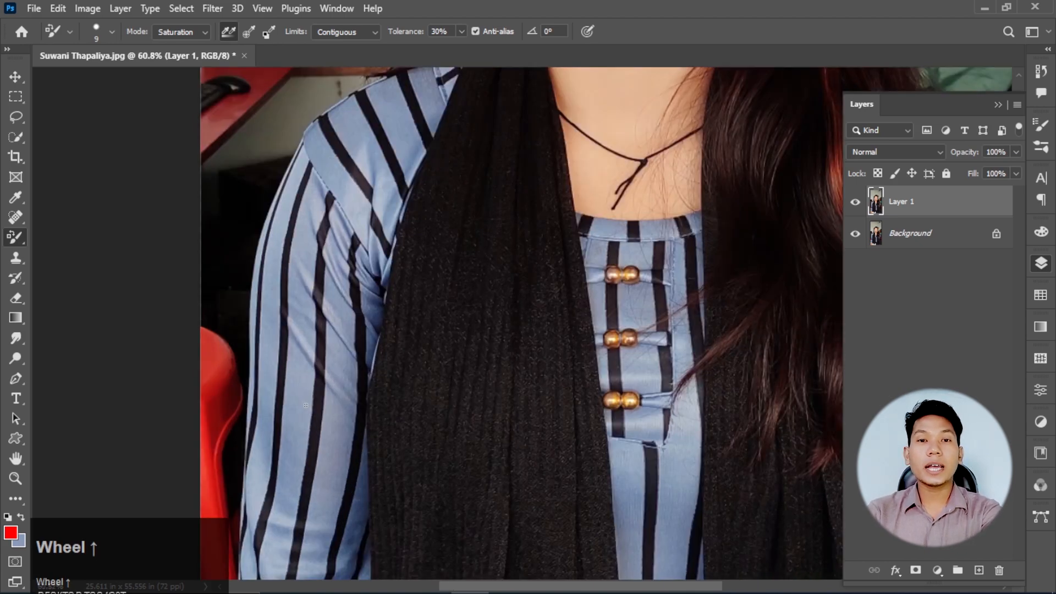
left_click(87, 8)
mouse_move(111, 48)
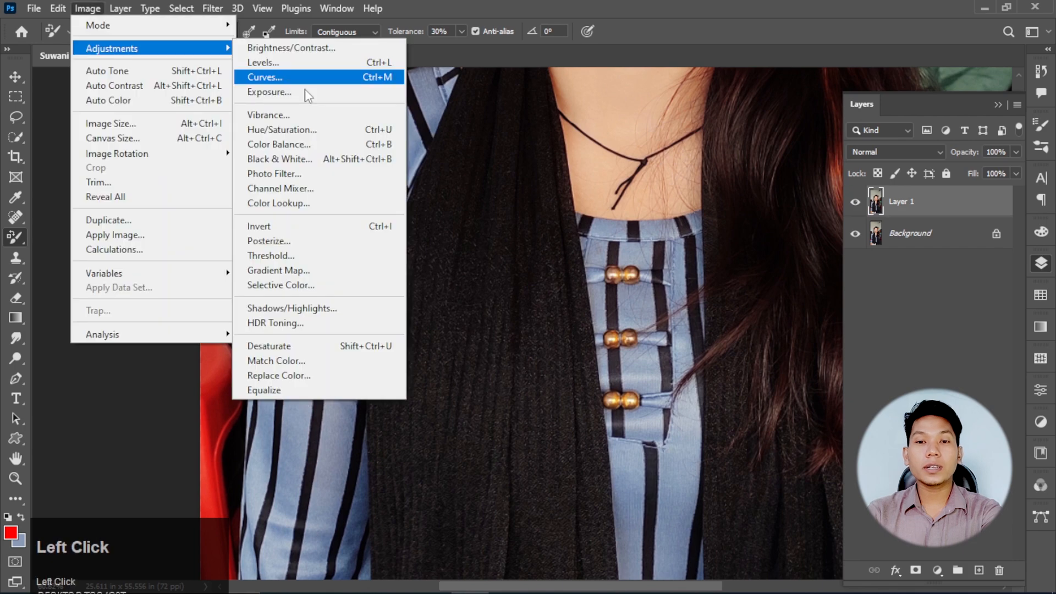
left_click(303, 378)
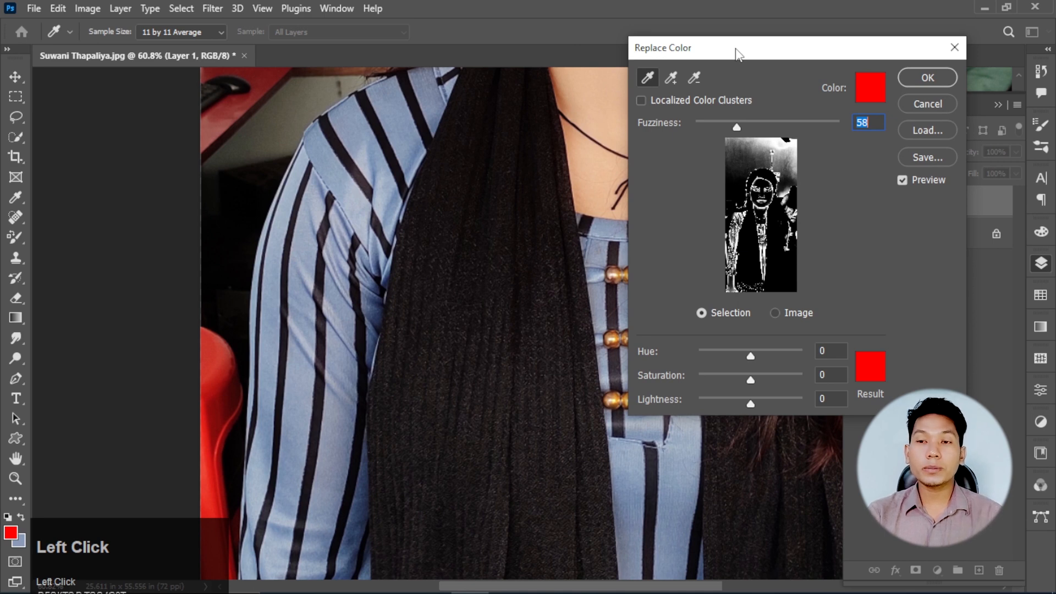
left_click_drag(737, 53, 753, 54)
left_click(668, 80)
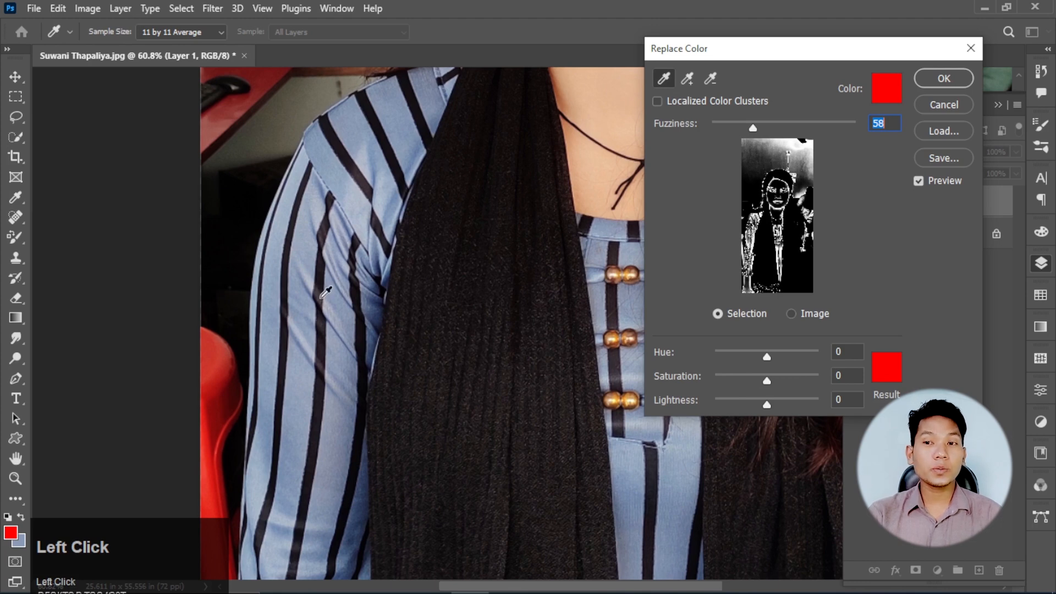
left_click(268, 307)
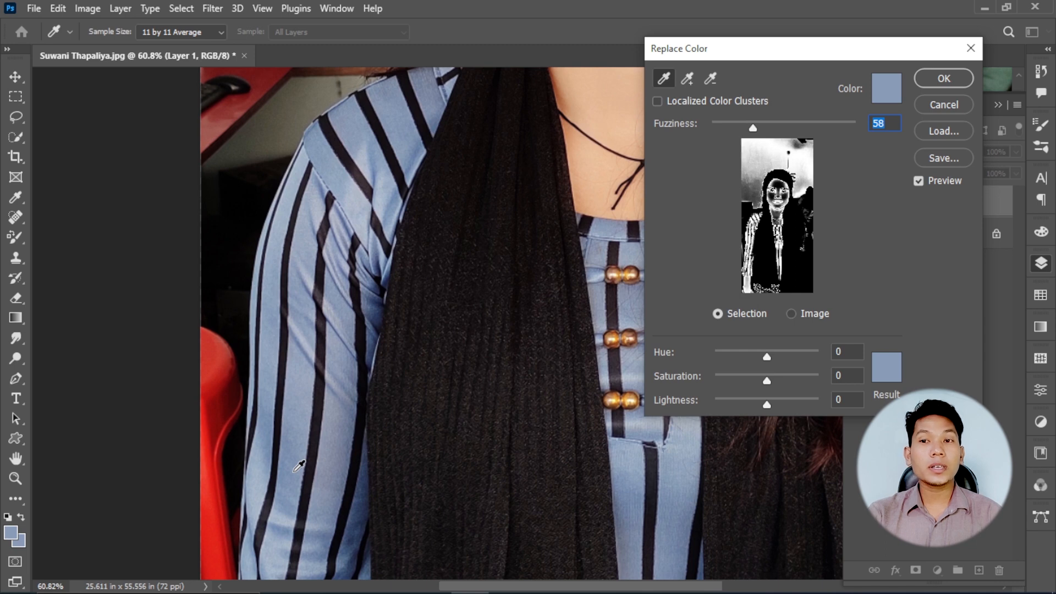
- Add more blue shades from the lower sleeve to the Replace Color selection and subtract the neck's skin tone
left_click(689, 88)
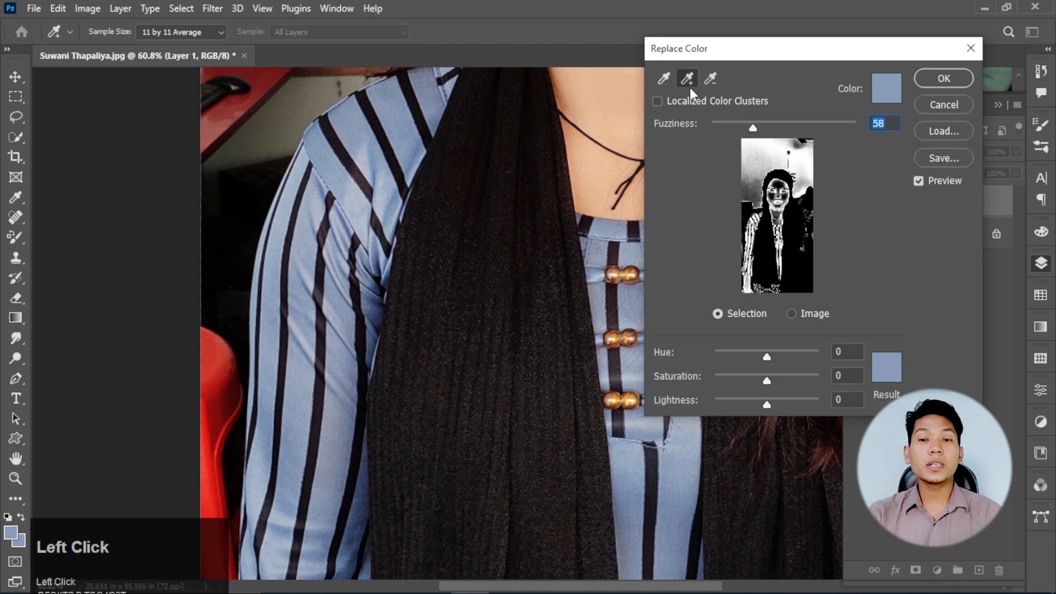
left_click(328, 476)
left_click(332, 506)
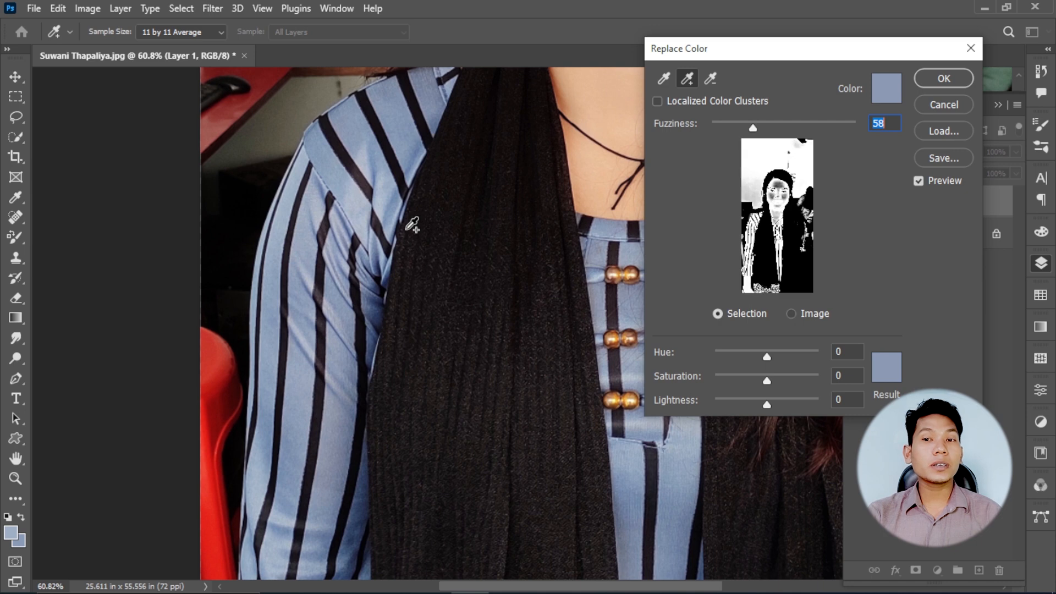
left_click(594, 167, "alt")
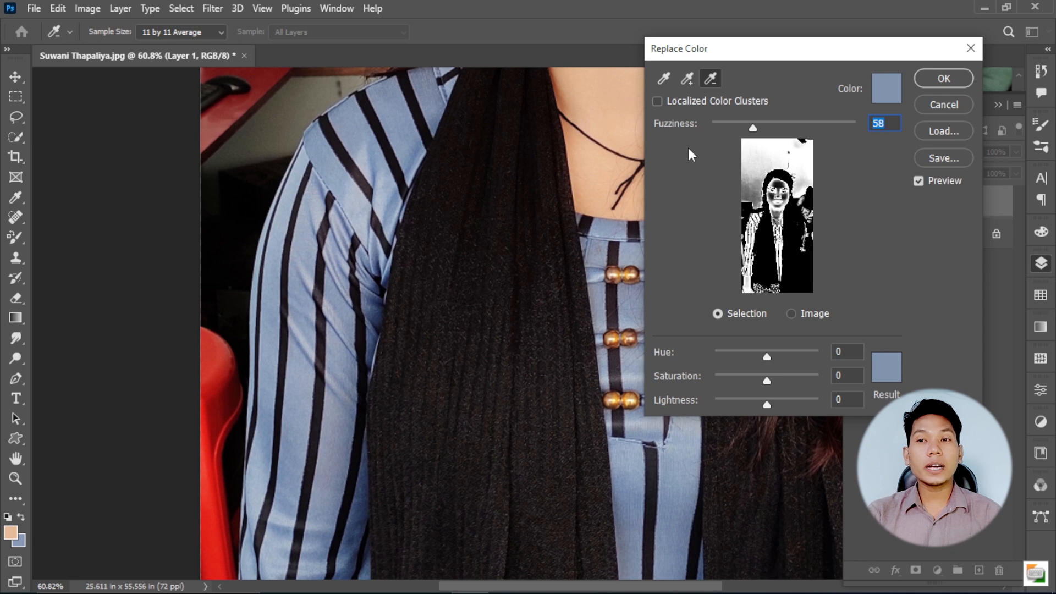
- Recolor the selected fabric purple with Hue +68, Saturation +45 and Lightness -5
mouse_move(753, 128)
left_mouse_down()
mouse_move(771, 130)
mouse_move(753, 130)
left_mouse_up()
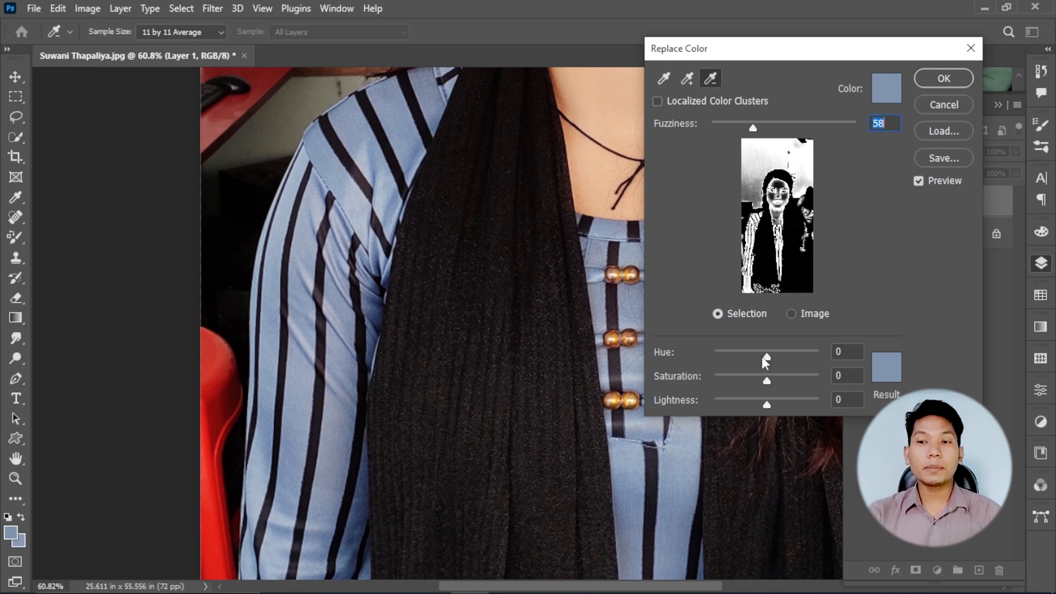
left_click_drag(767, 358, 765, 406)
left_click(764, 379)
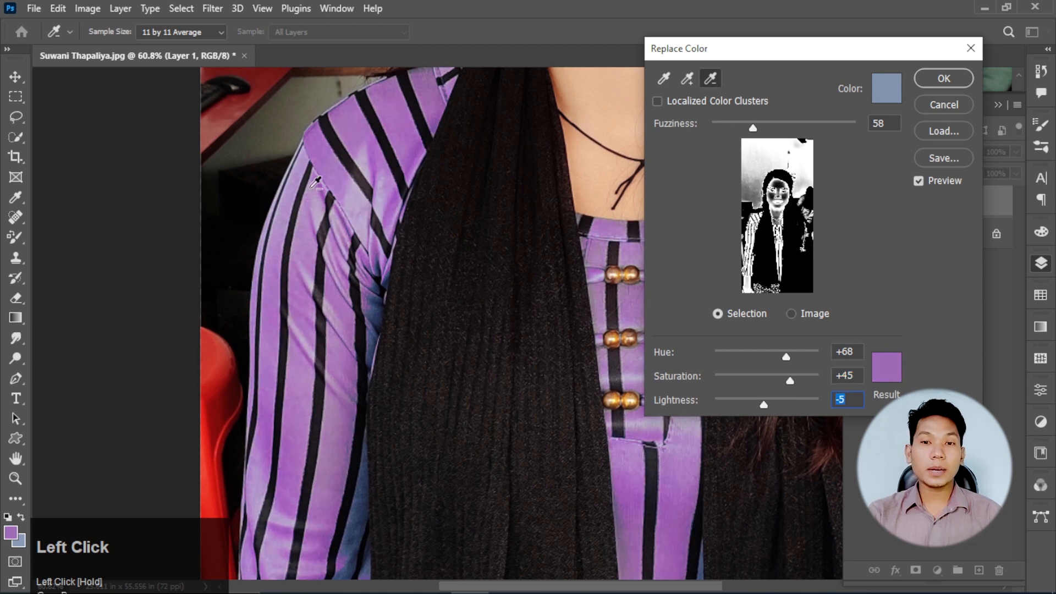
- Add the lighter sleeve areas and the dark blue folds beside the scarf to the Replace Color selection
left_click(324, 229, "ctrl")
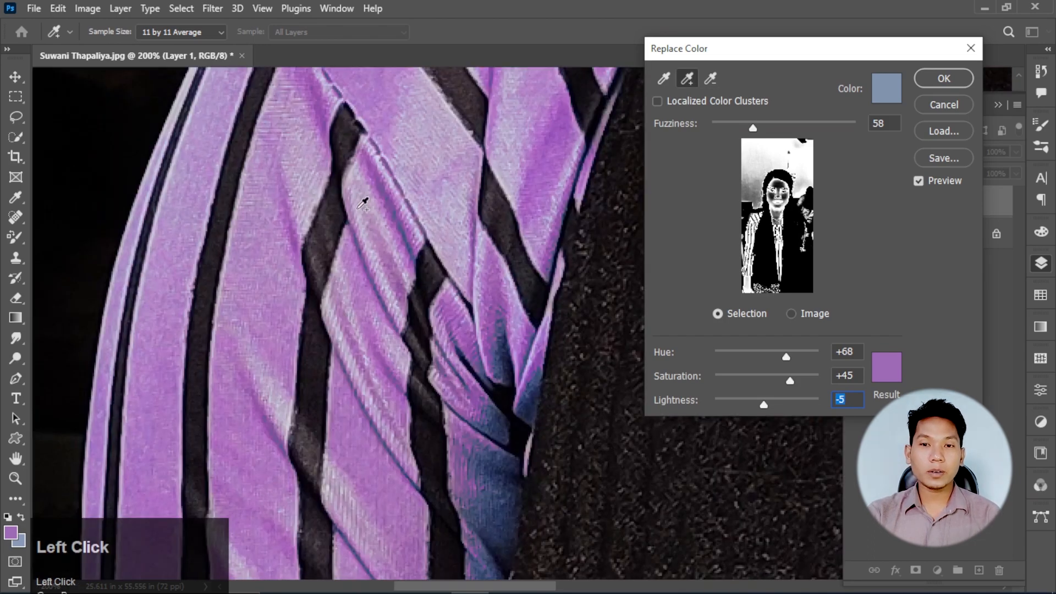
left_click(355, 184)
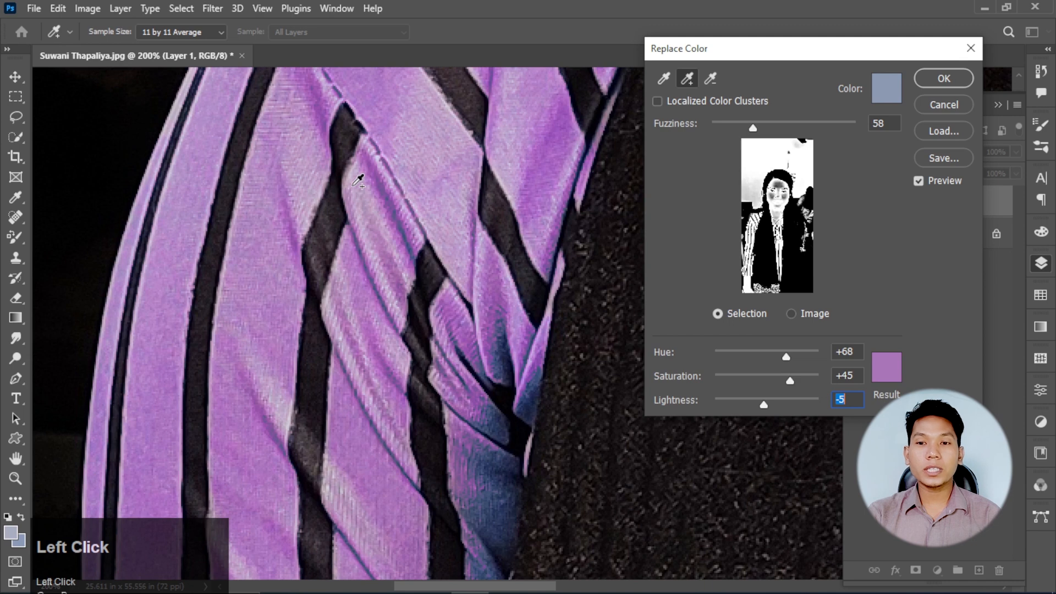
left_click(476, 295)
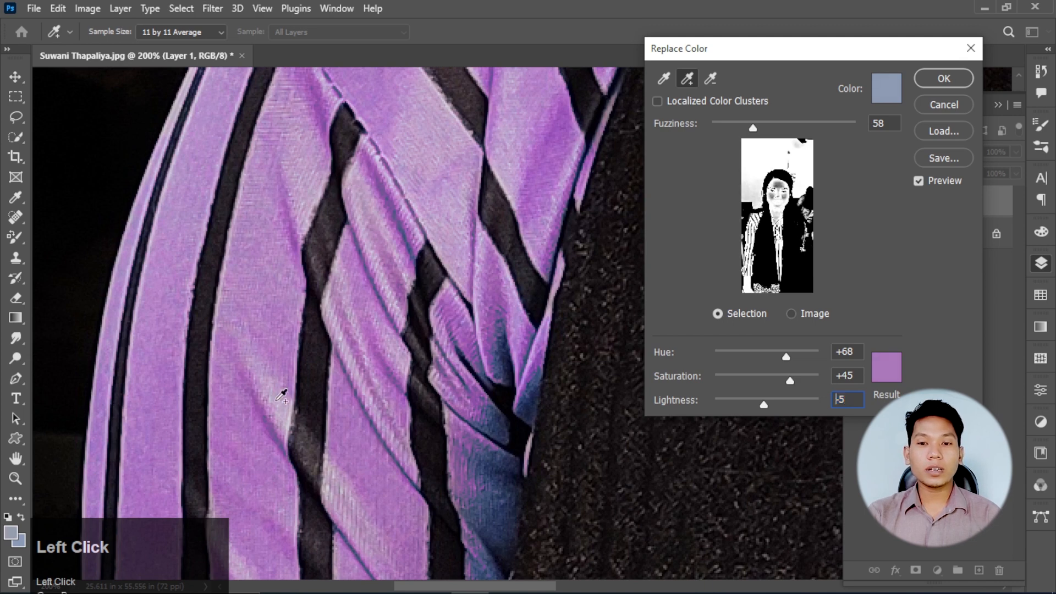
left_click(344, 467)
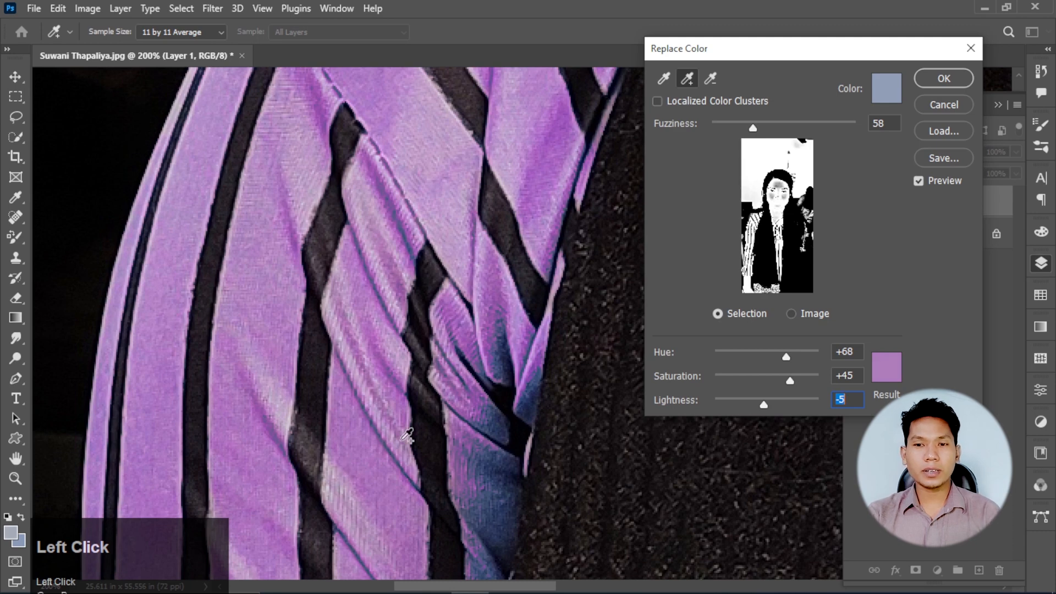
left_click_drag(406, 435, 302, 381)
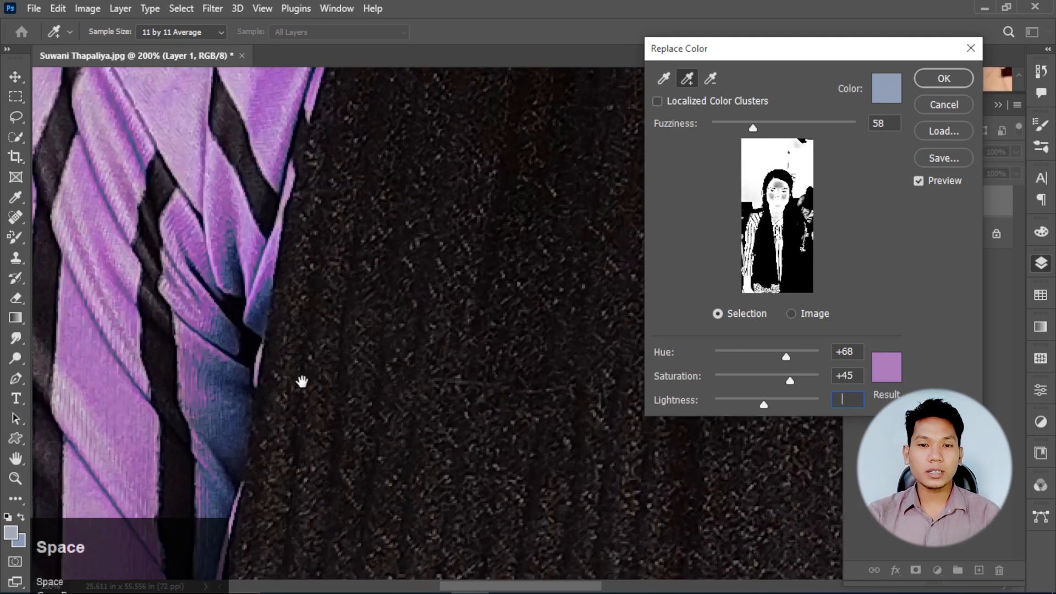
left_click_drag(302, 381, 287, 376)
left_click(209, 366)
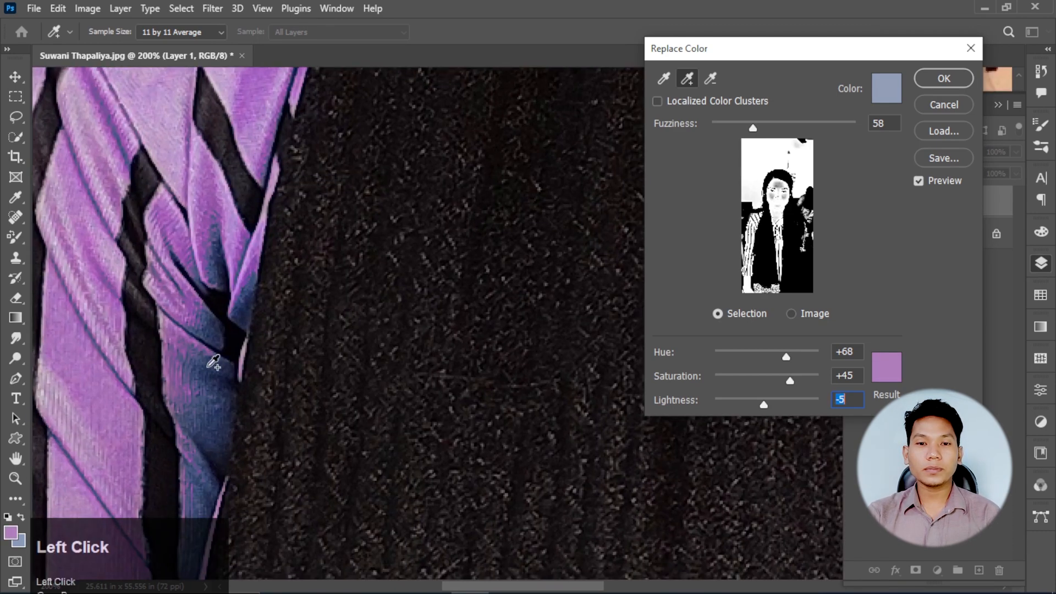
left_click(213, 363)
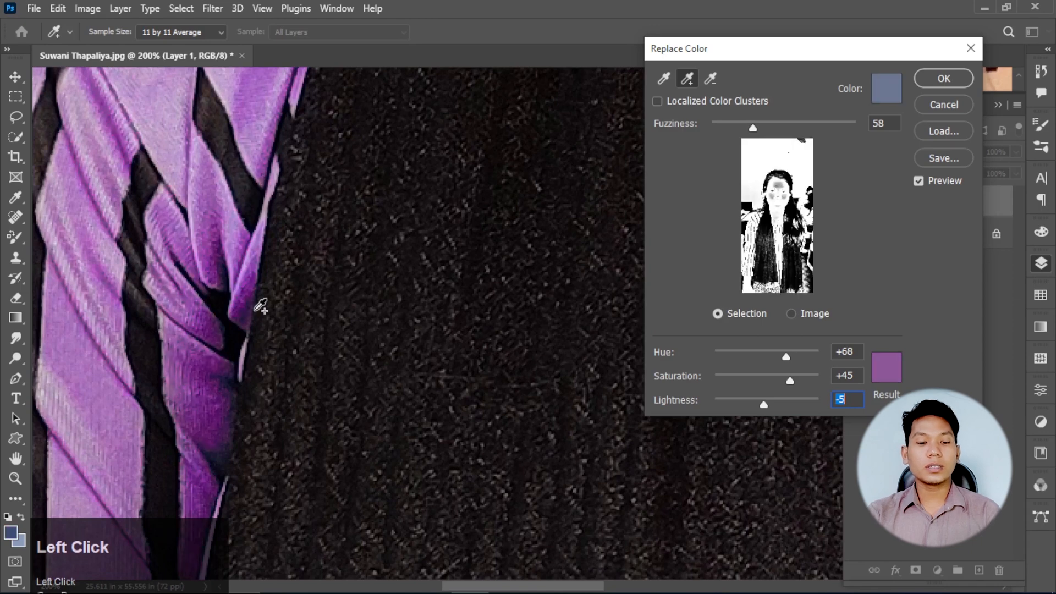
- Recolor the clothing teal green with Hue -55 and Saturation +57, apply the replacement, and compare it with the original
key("space")
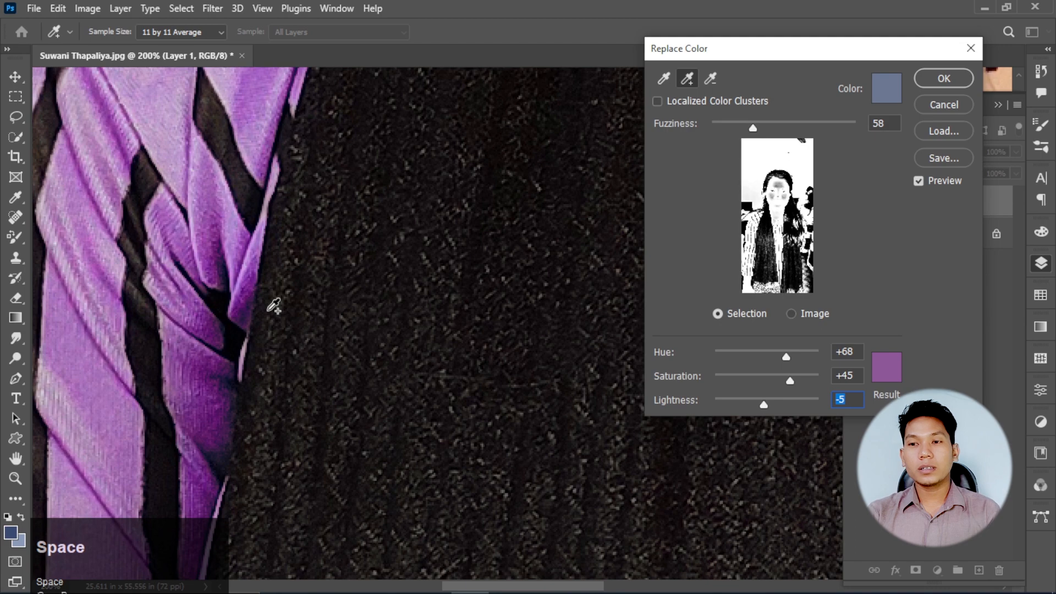
left_click_drag(786, 357, 750, 358)
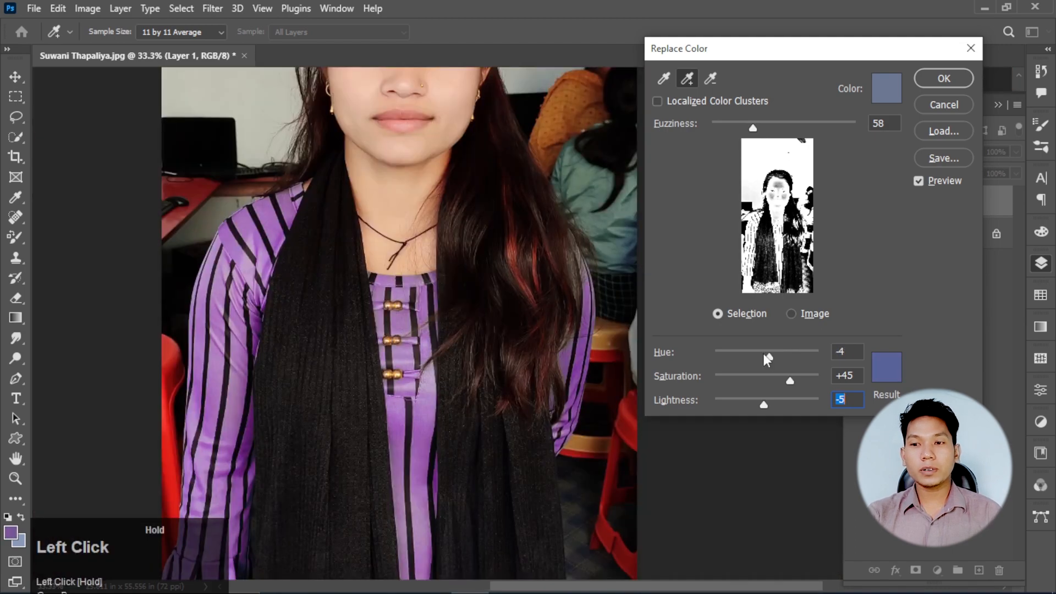
left_click_drag(789, 378, 796, 379)
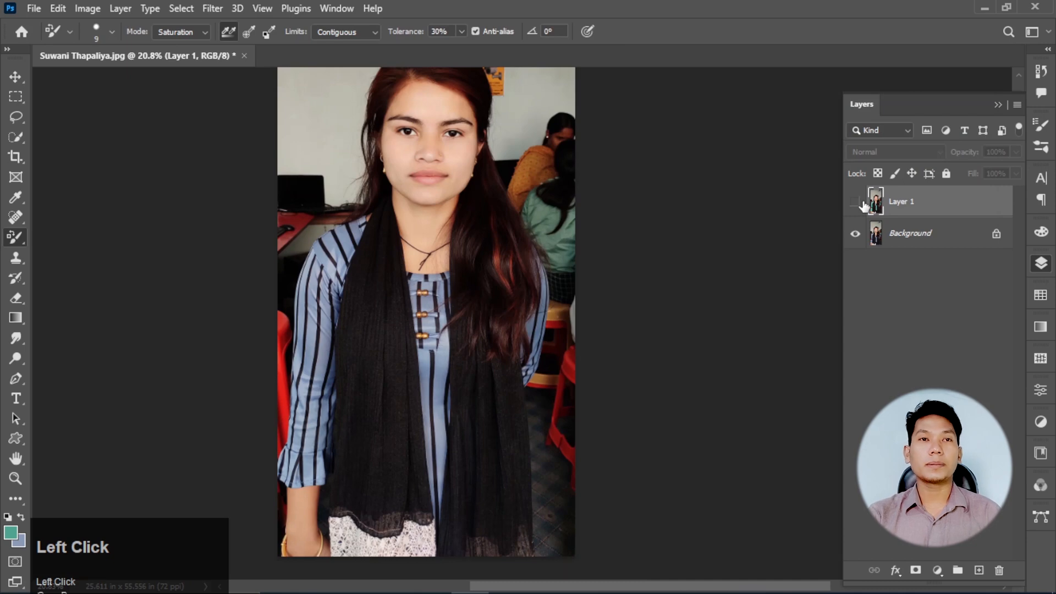
left_click(855, 202)
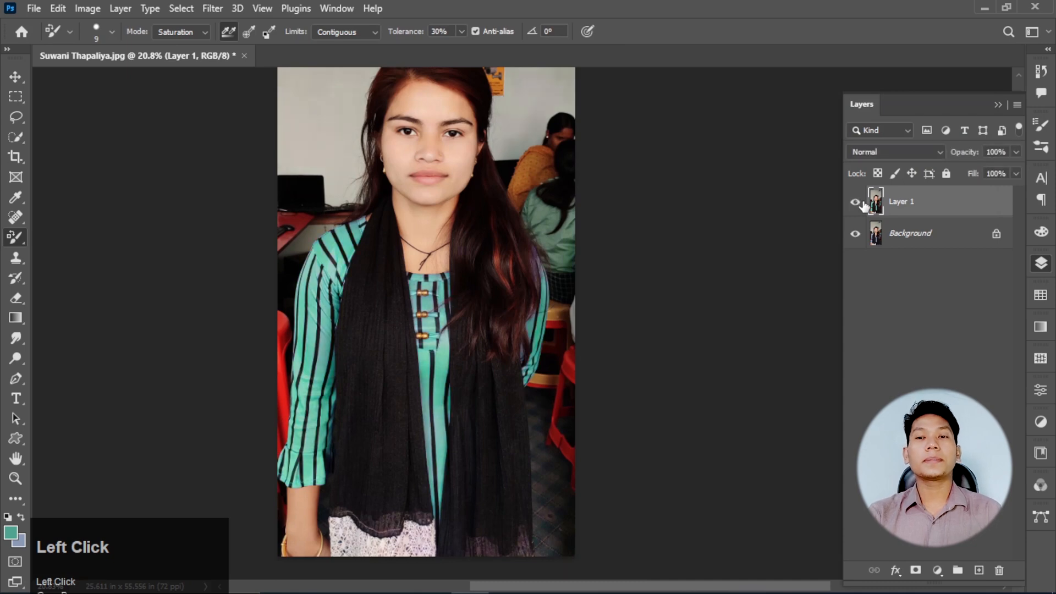
- Open the car image WGFX (36).png and duplicate its layer
scroll(780, 224, "up", 1)
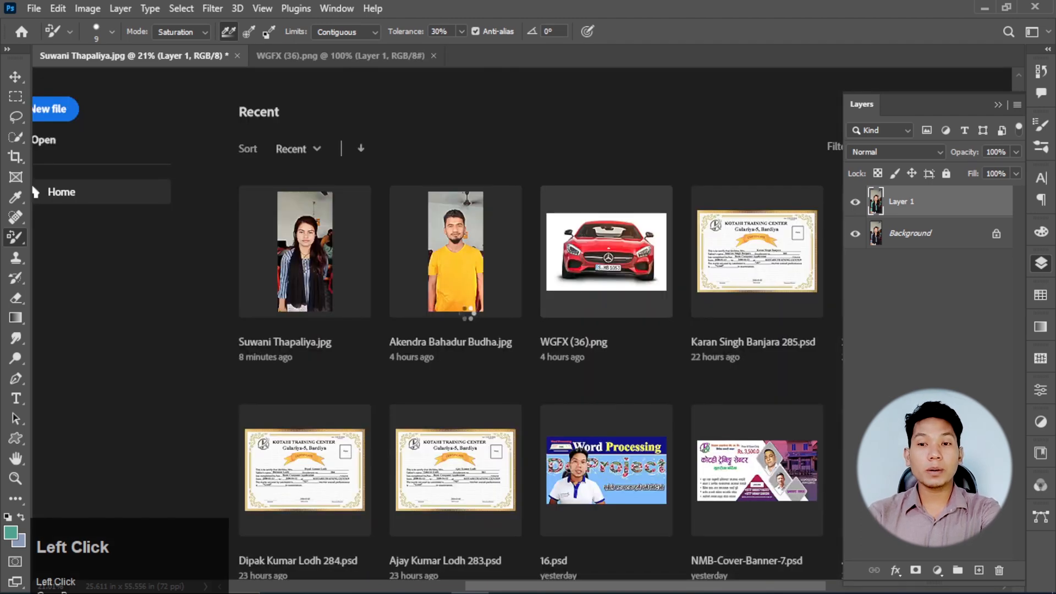
scroll(630, 301, "up", 4)
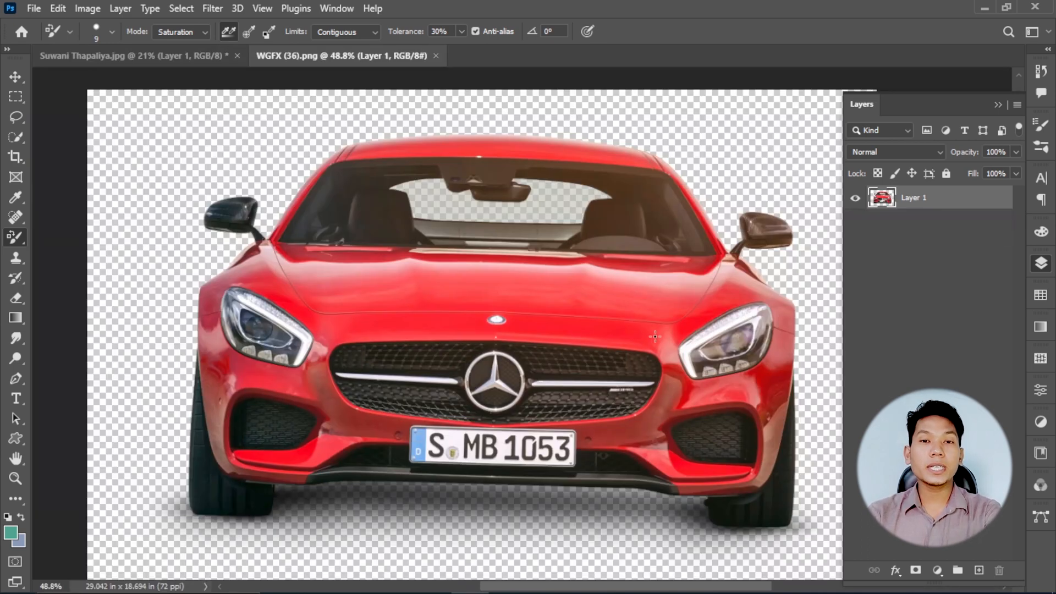
key("ctrl+j")
- Start Replace Color on the car's duplicated layer and add red shades from beside the headlight and the roof edge
left_click(87, 8)
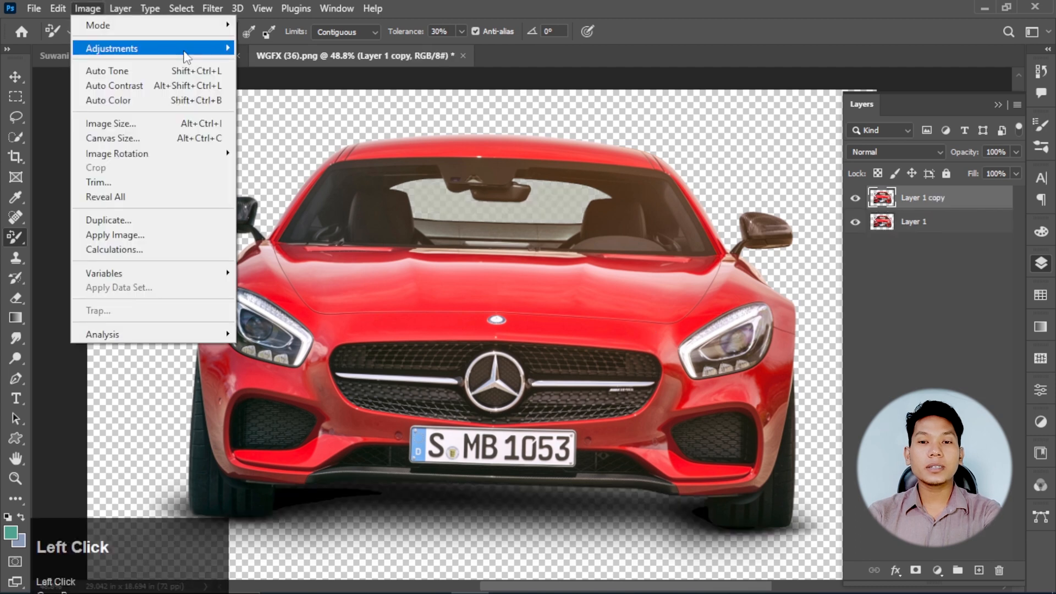
mouse_move(186, 54)
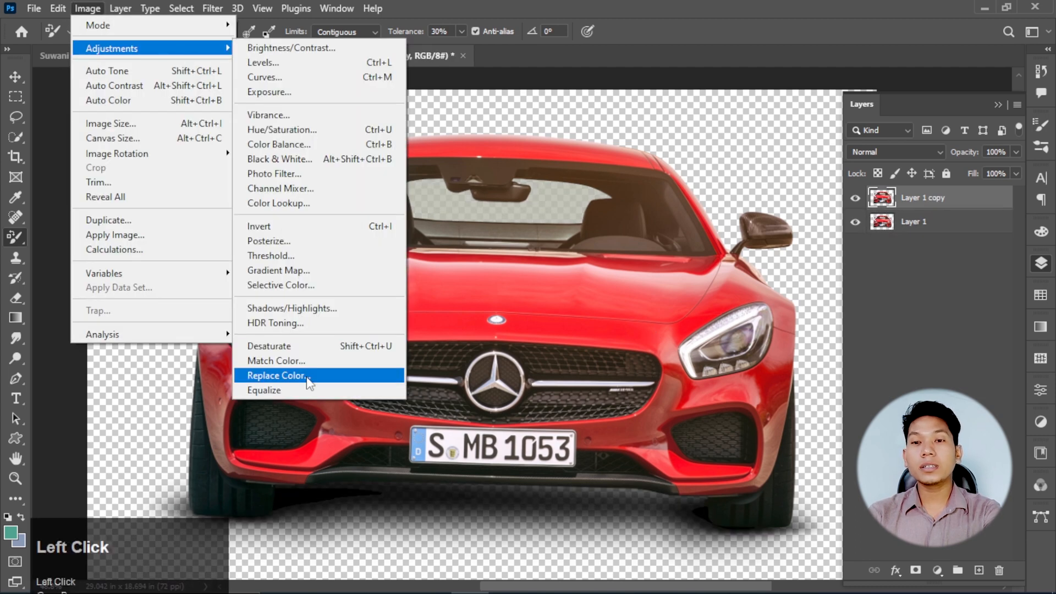
left_click(278, 376)
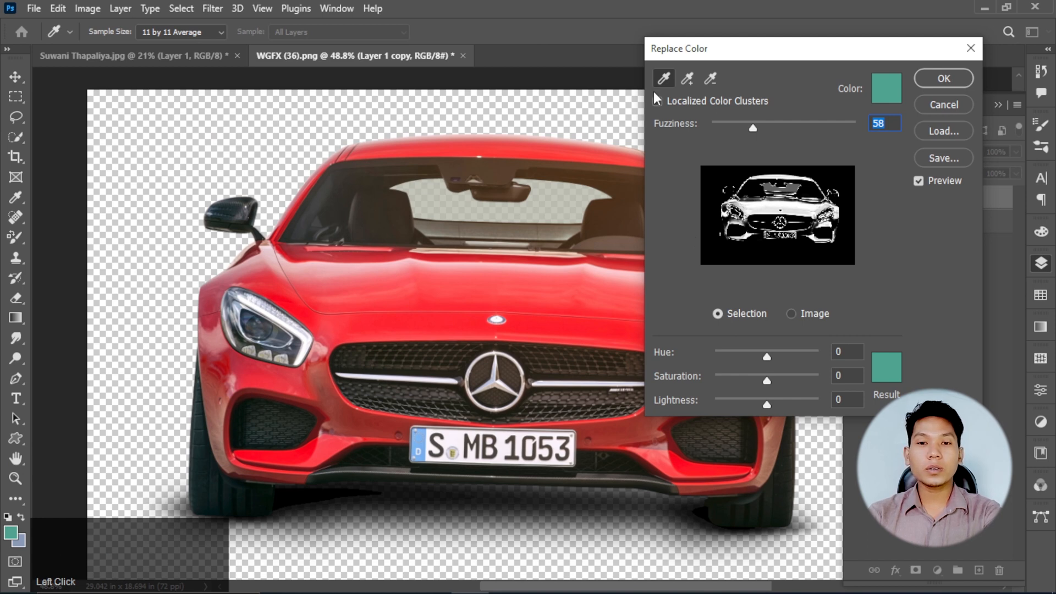
left_click(687, 78)
left_click(231, 338)
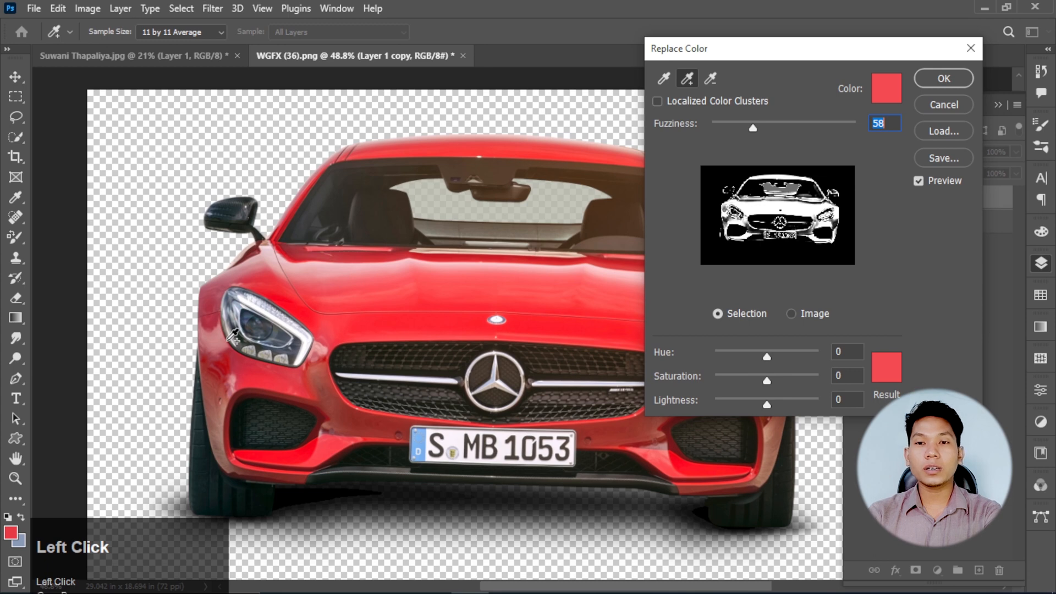
left_click(521, 141)
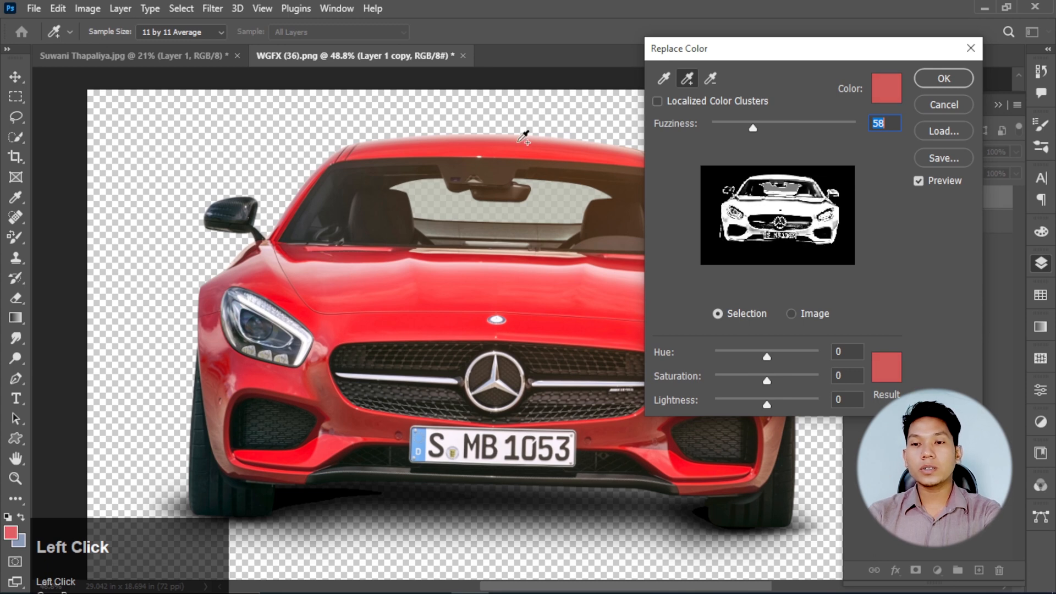
left_click(524, 136)
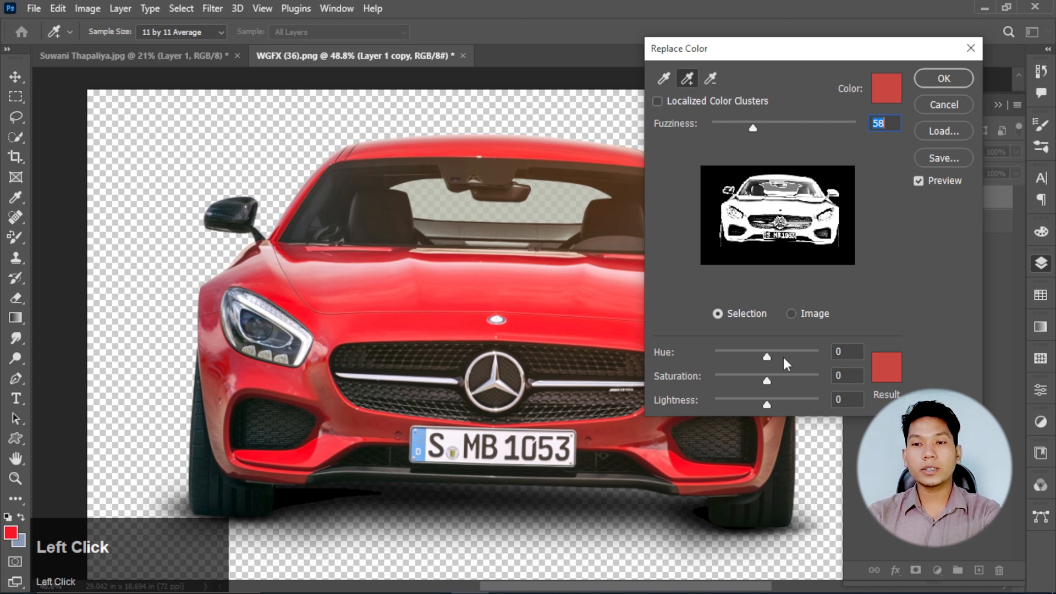
- Set Hue to +105 and add the pale hood highlights and dark red air-intake edges to the Replace Color selection
left_click_drag(784, 358, 797, 355)
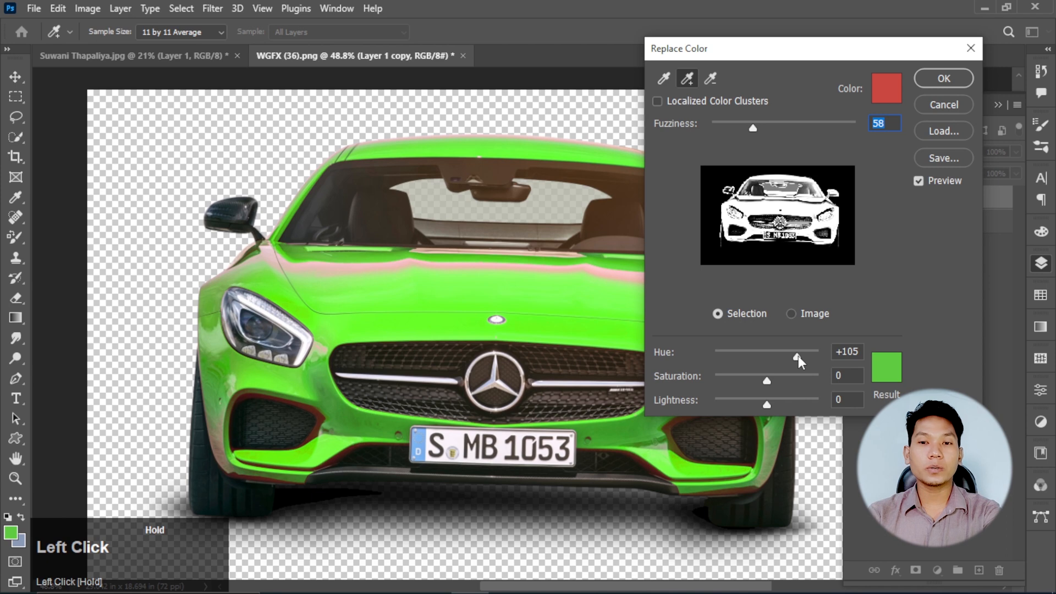
left_click(381, 264)
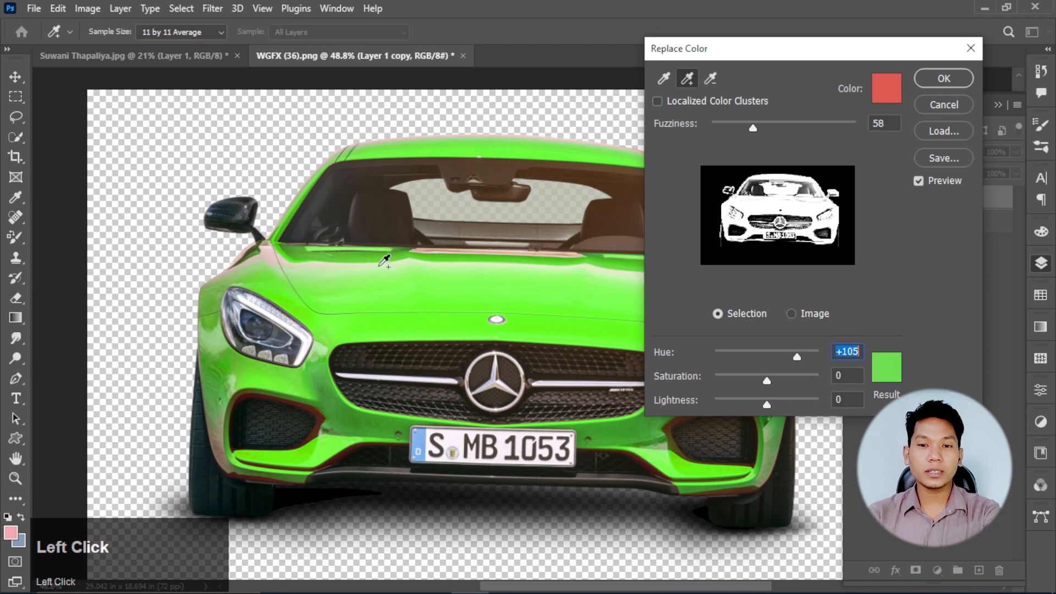
left_click(320, 430)
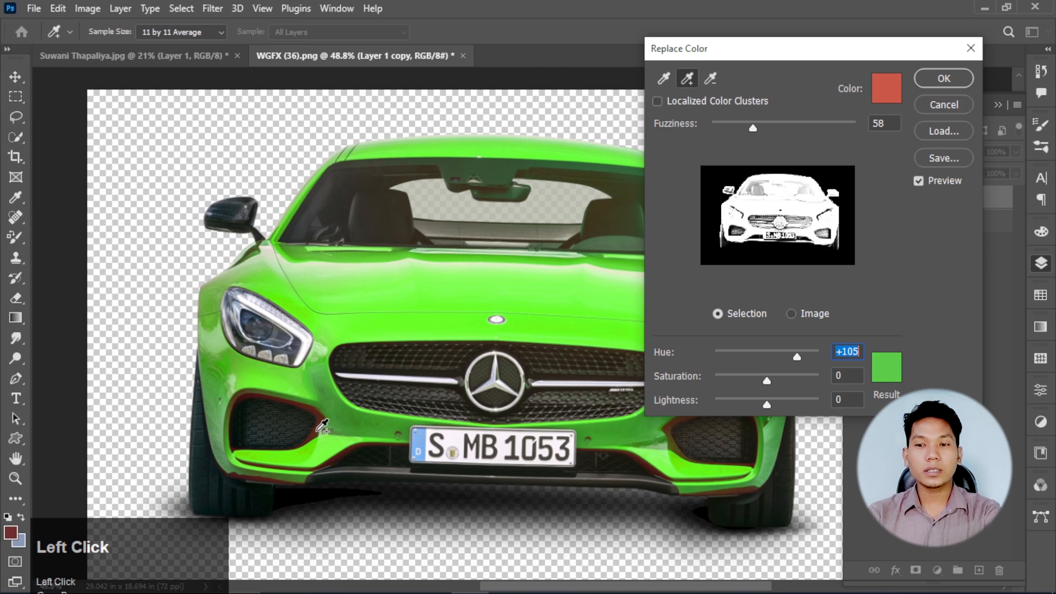
left_click(319, 430)
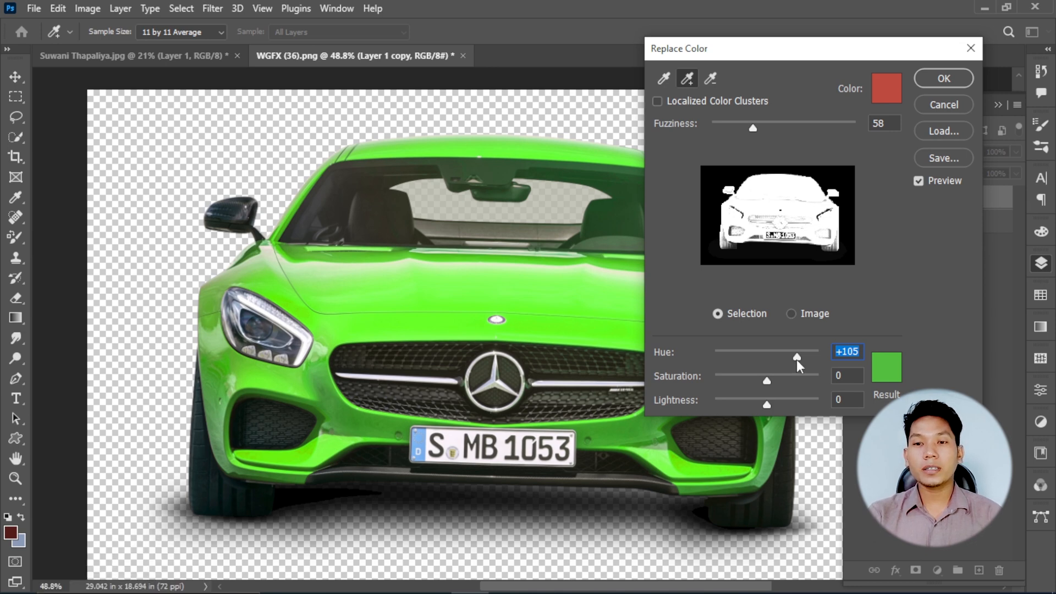
- Raise the replacement's hue slightly and boost its saturation, apply it, and compare the green car with the original
left_click_drag(796, 359, 800, 359)
left_click_drag(766, 381, 780, 378)
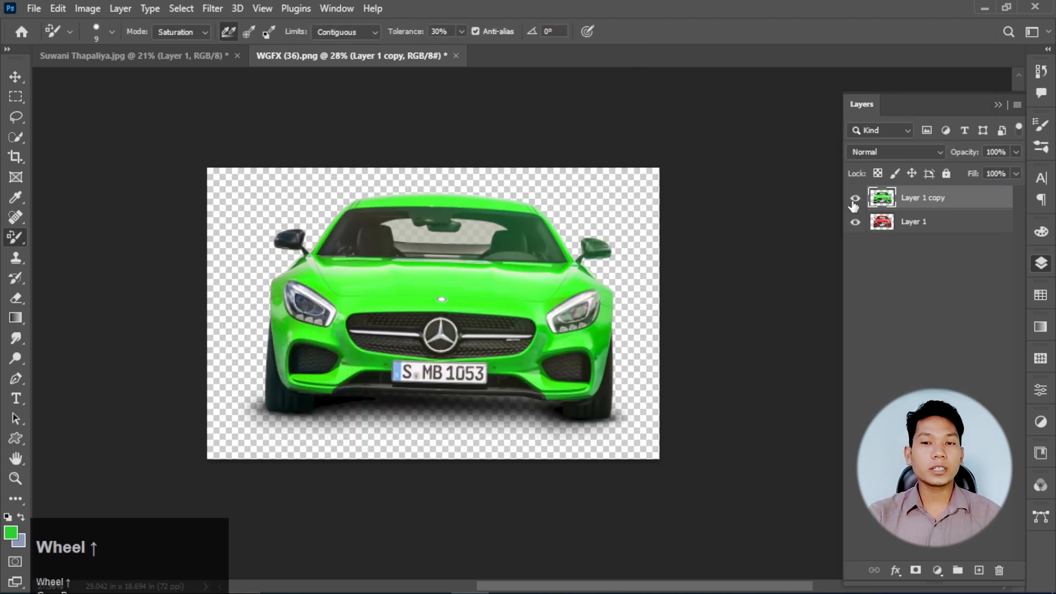
left_click(854, 200)
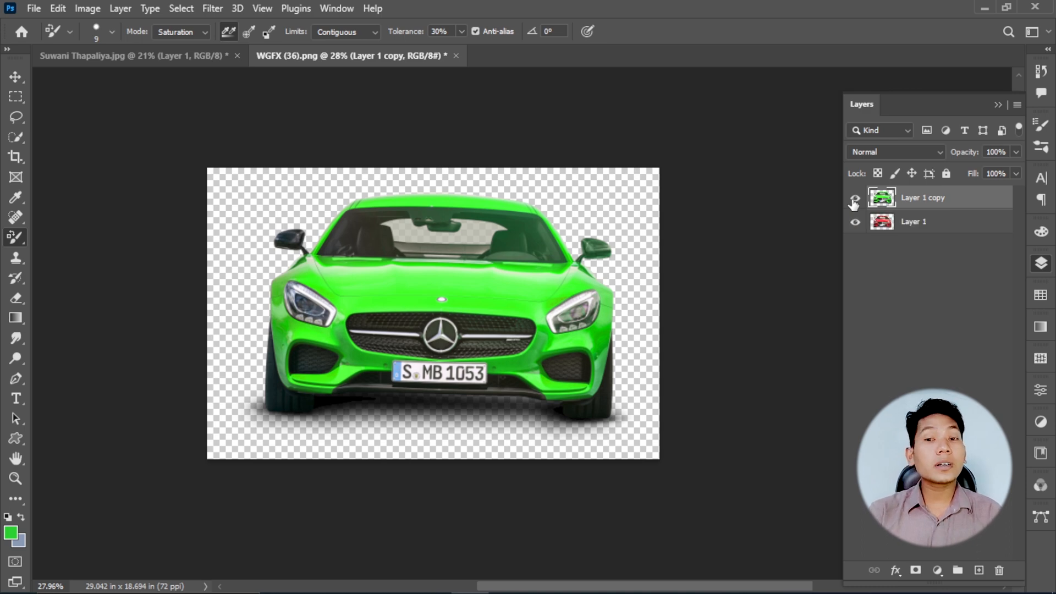
scroll(436, 295, "up", 2)
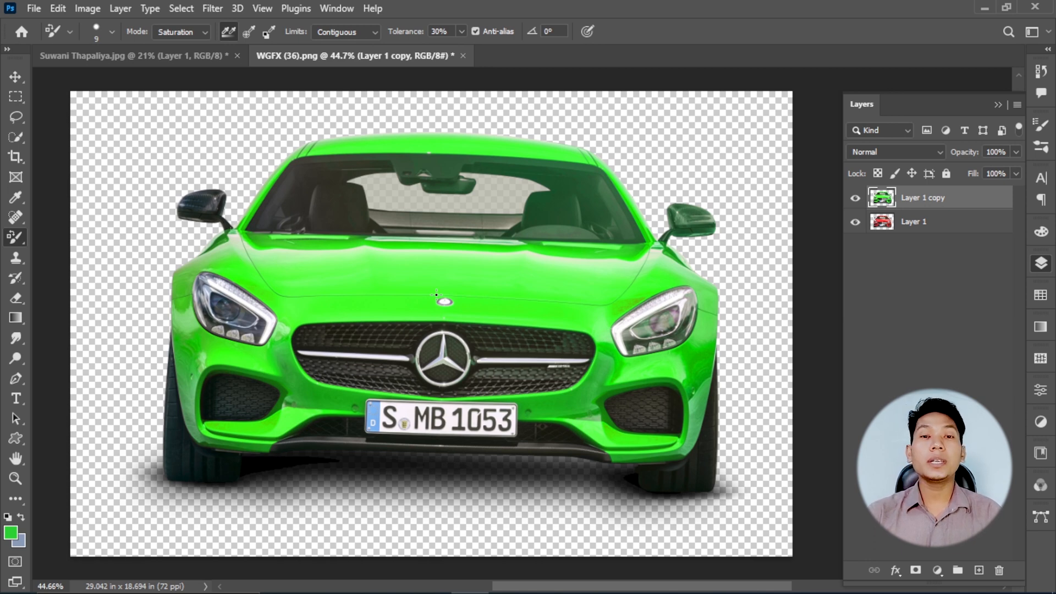
right_click(16, 237)
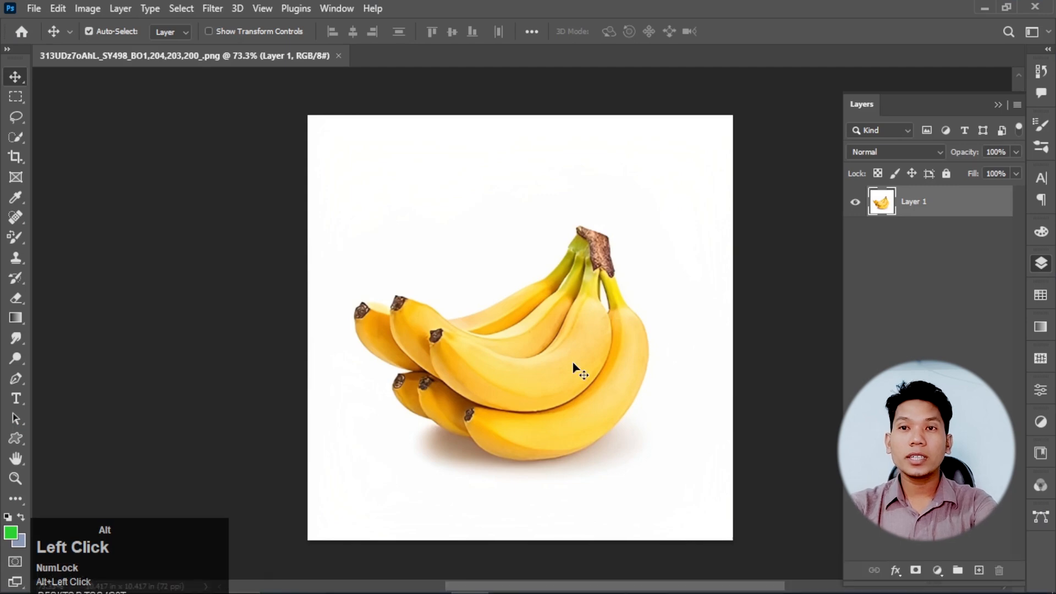
scroll(571, 374, "up", 3)
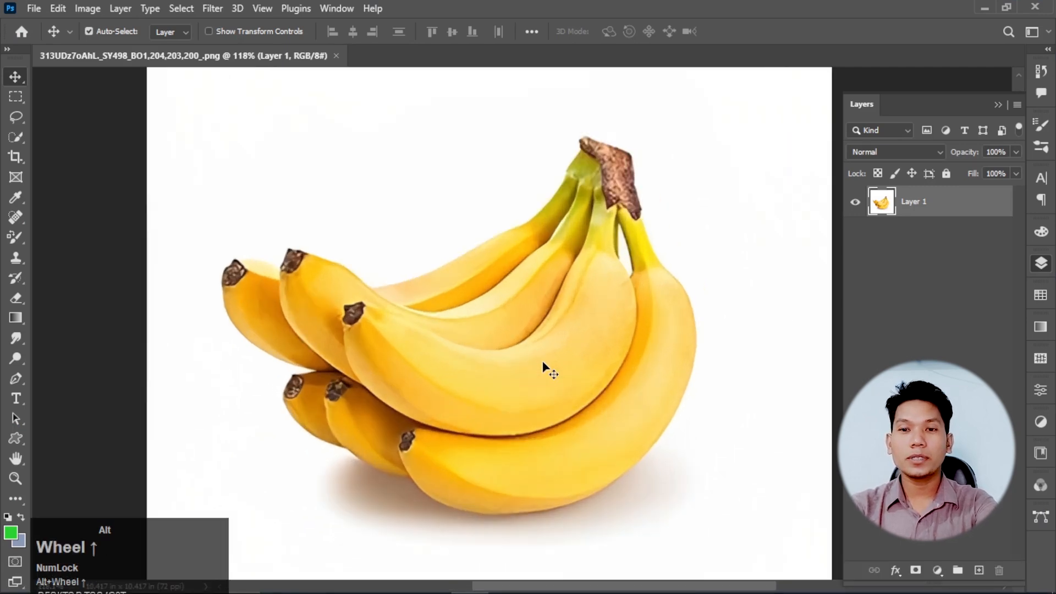
scroll(528, 373, "down", 2)
scroll(503, 380, "up", 2)
scroll(491, 385, "down", 2)
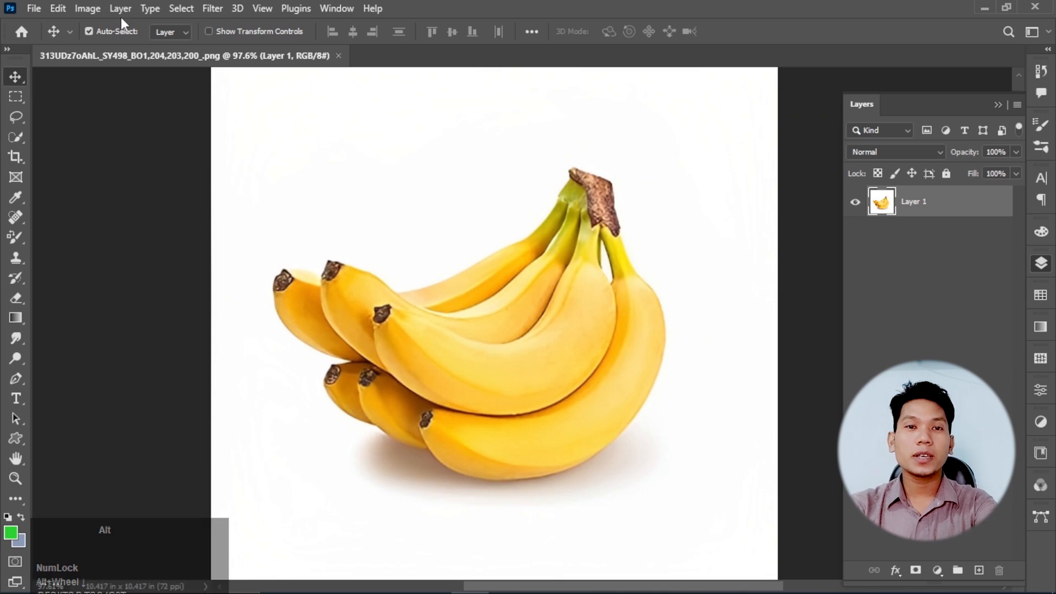
left_click(89, 6)
mouse_move(160, 49)
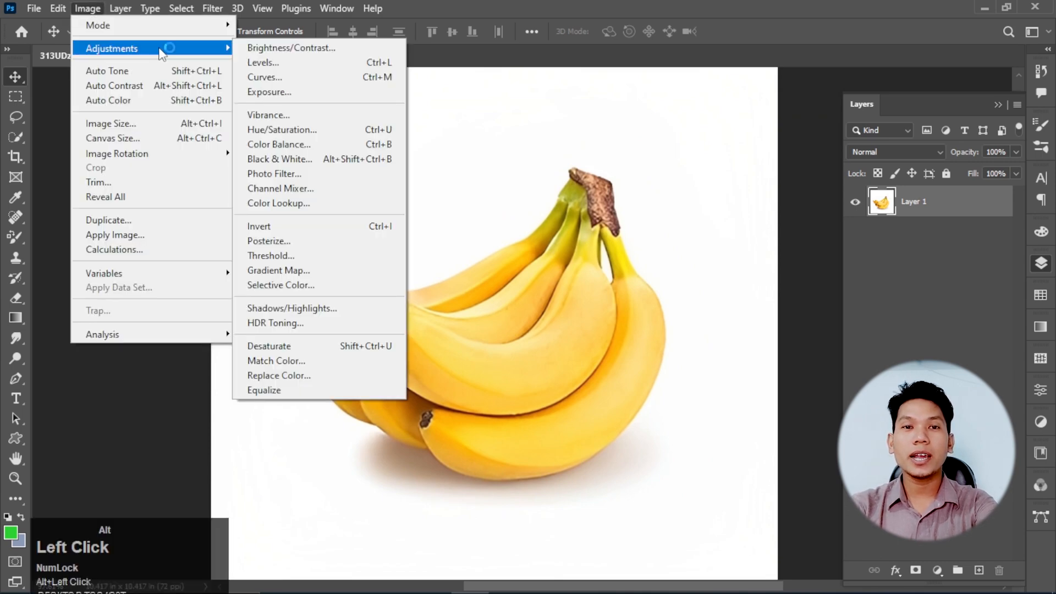
left_click(339, 375)
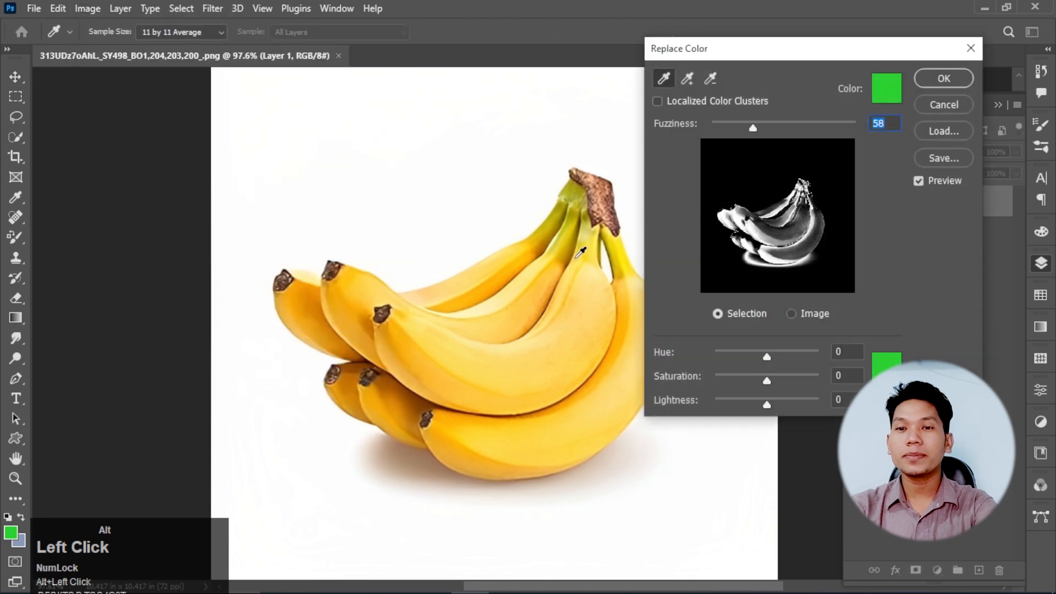
left_click(487, 315)
left_click(687, 78)
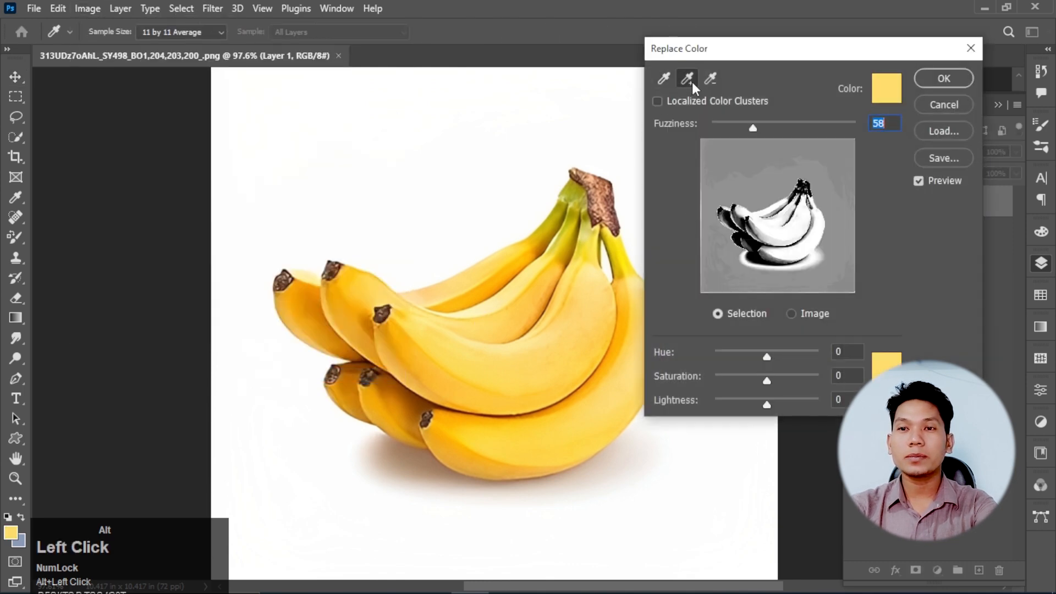
left_click(429, 337)
left_click(356, 319)
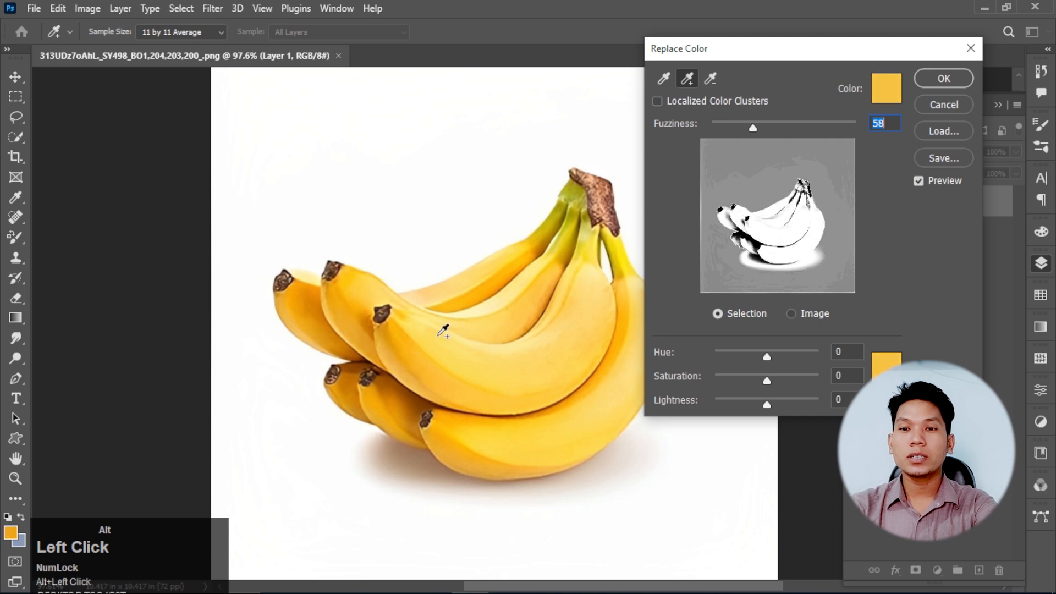
left_click(952, 101)
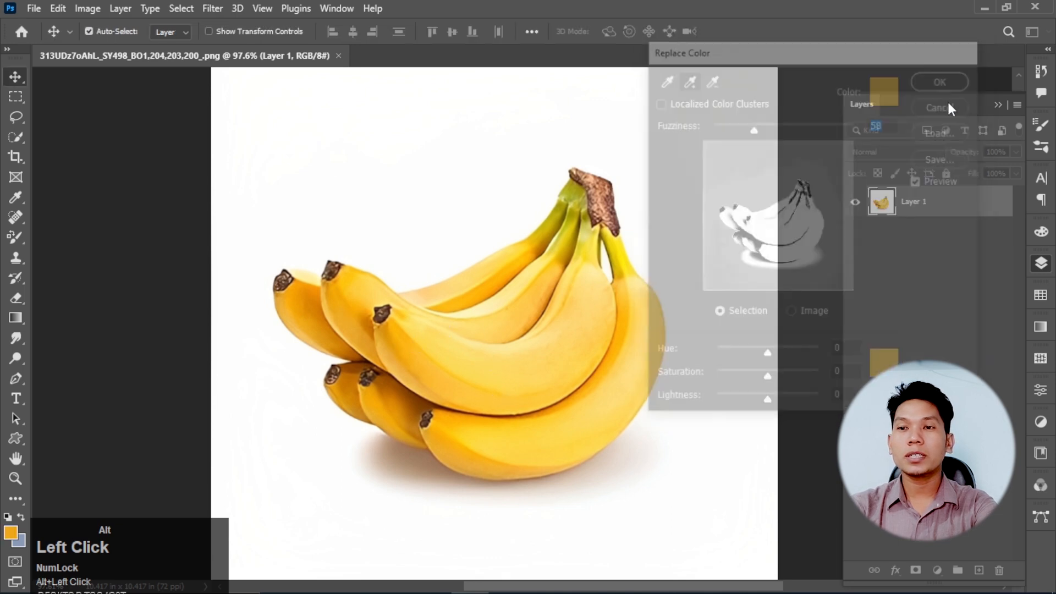
- Duplicate the banana layer and start Replace Color on the copy, sampling the front banana's light yellow
key("ctrl+alt+j")
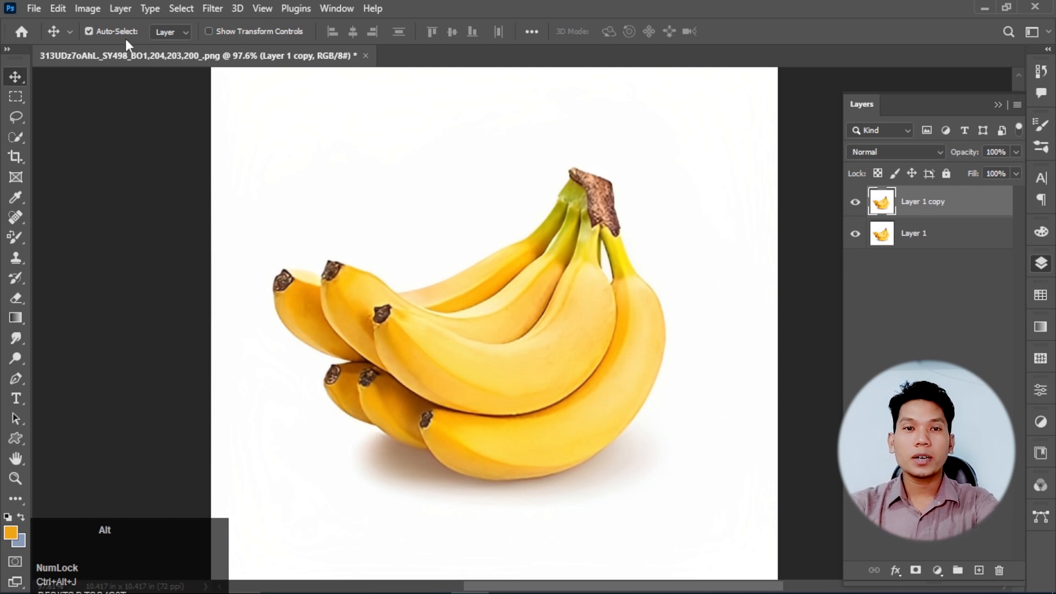
left_click(88, 8)
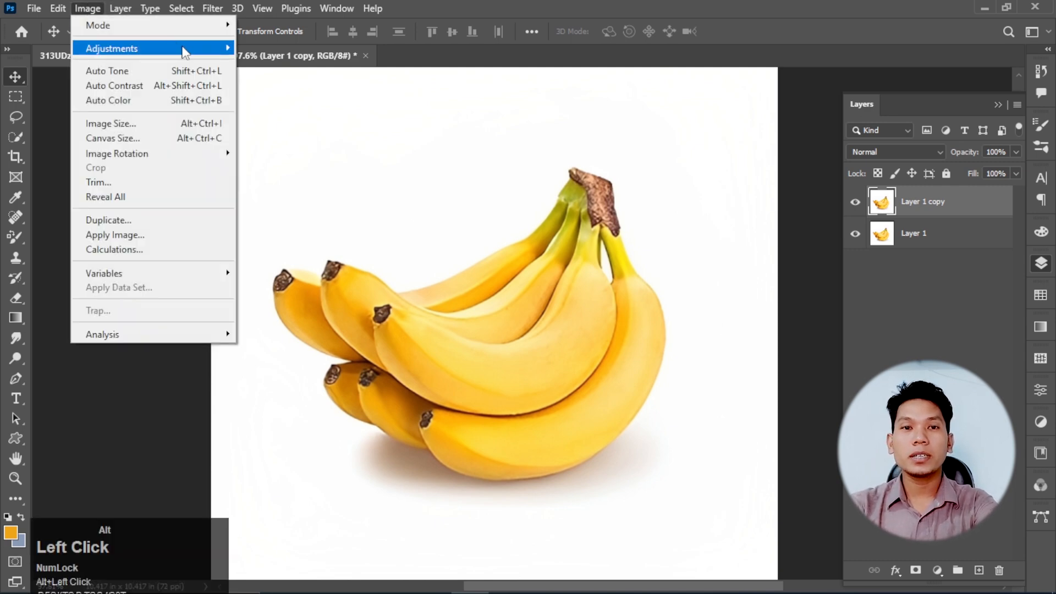
mouse_move(176, 49)
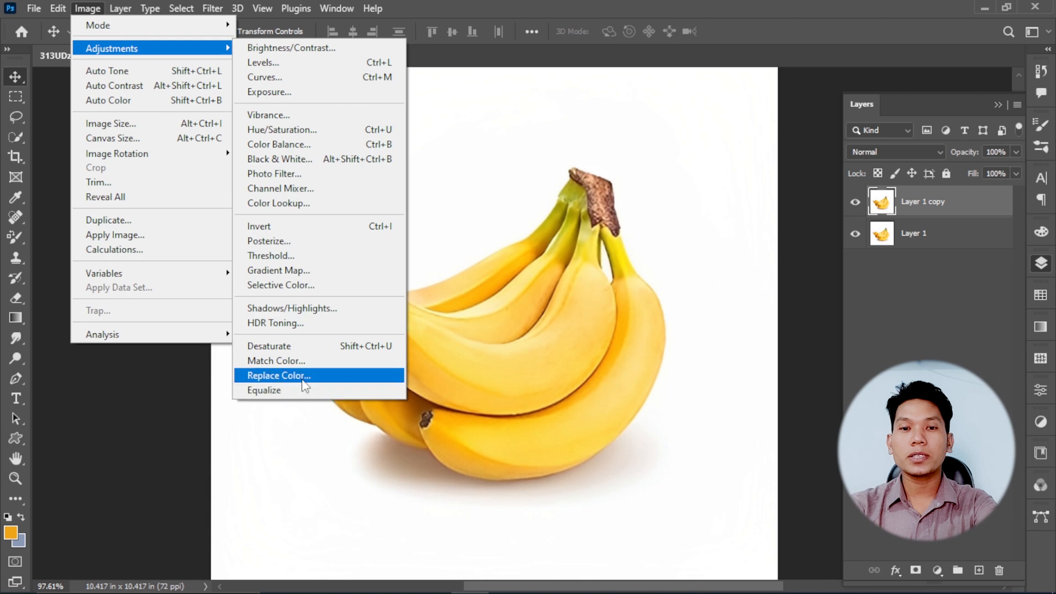
left_click(280, 375)
left_click(488, 358)
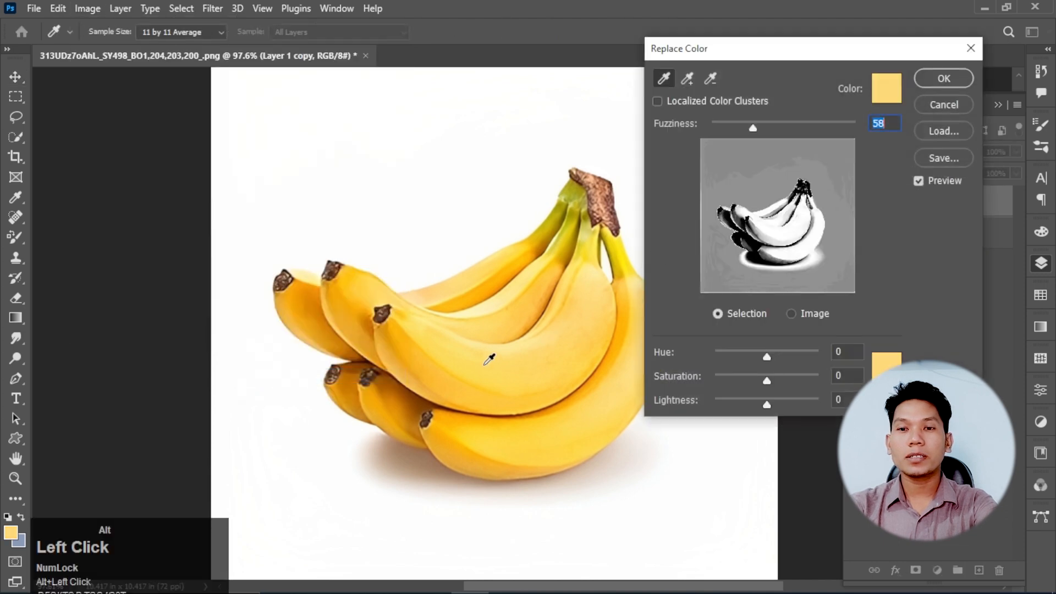
- Add the darker orange between the bananas to the selection, with Fuzziness 28 and Hue +87
left_click(687, 78)
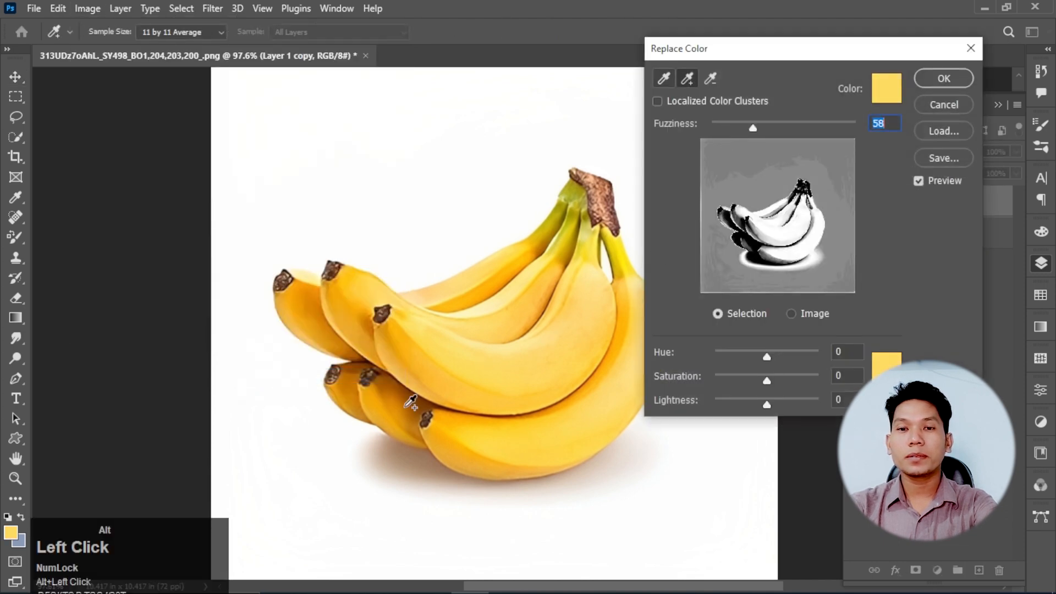
left_click(389, 376)
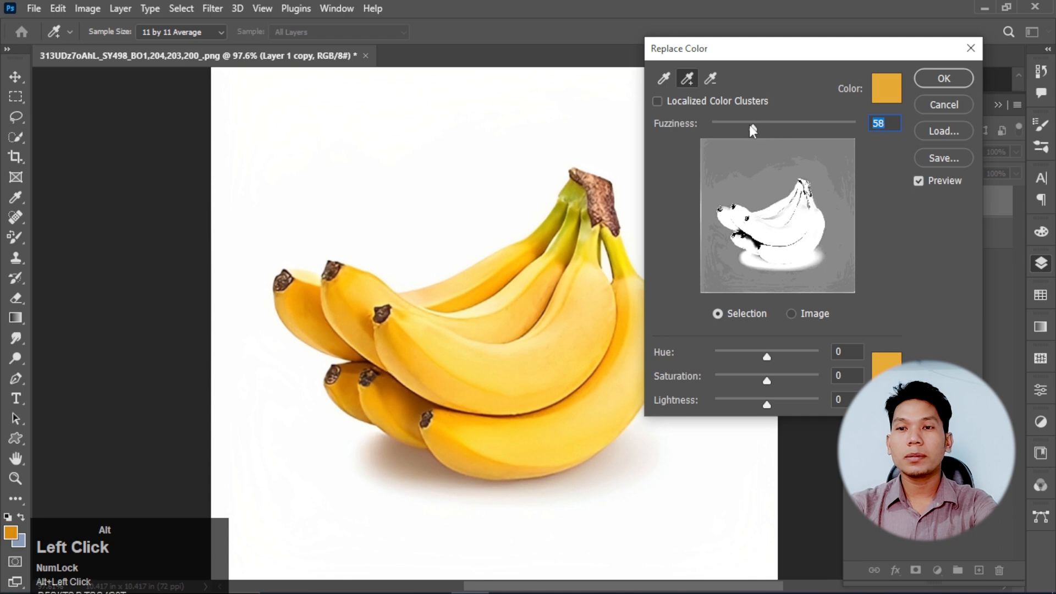
left_click_drag(749, 127, 731, 130)
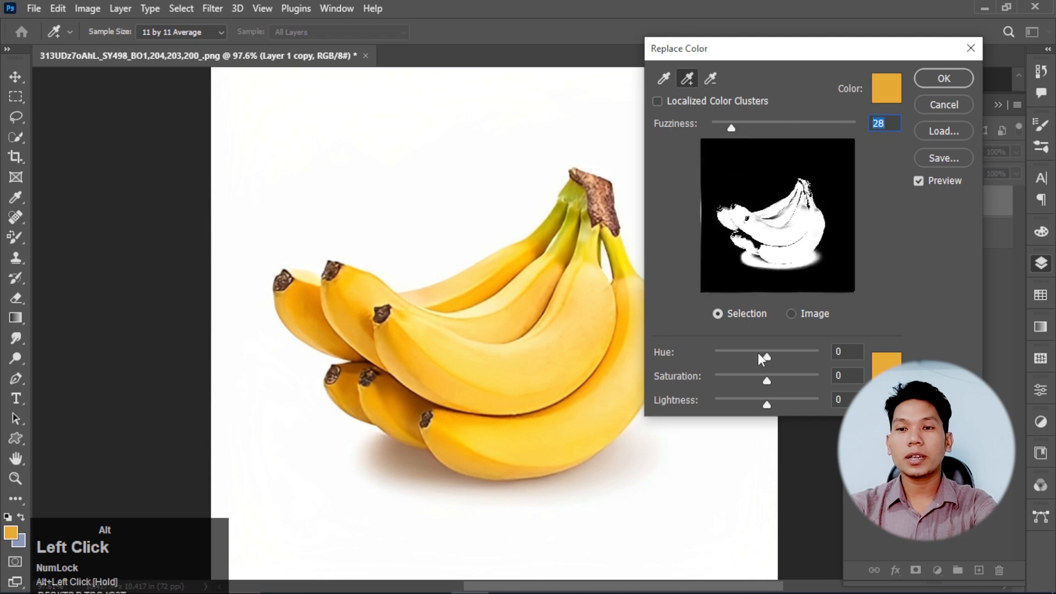
left_click_drag(766, 356, 791, 360)
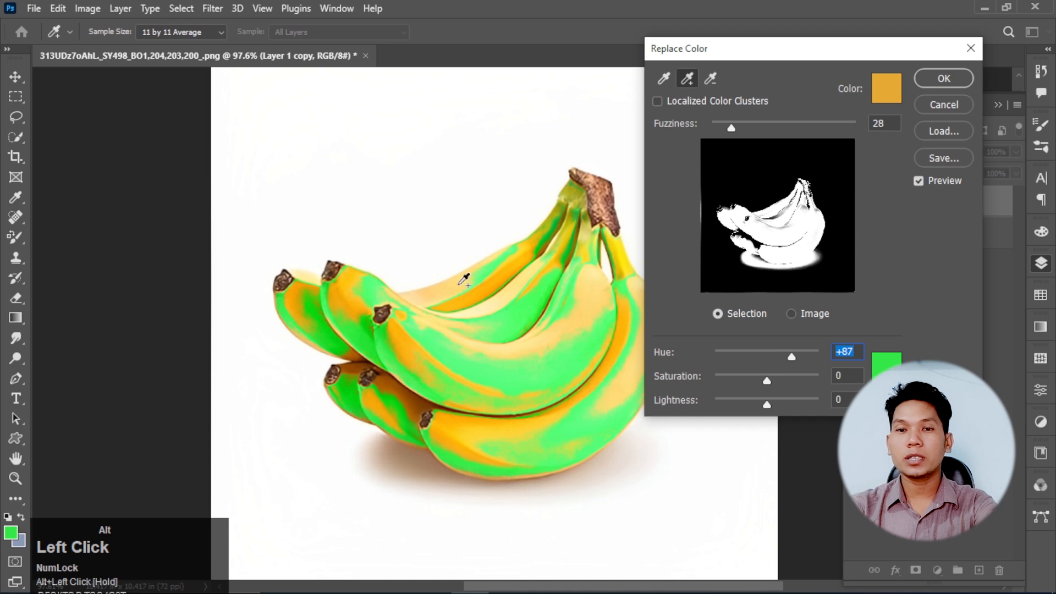
- Add the remaining yellow and orange areas on the bananas, their necks and the shaded gaps to the Replace Color selection
left_click(360, 295)
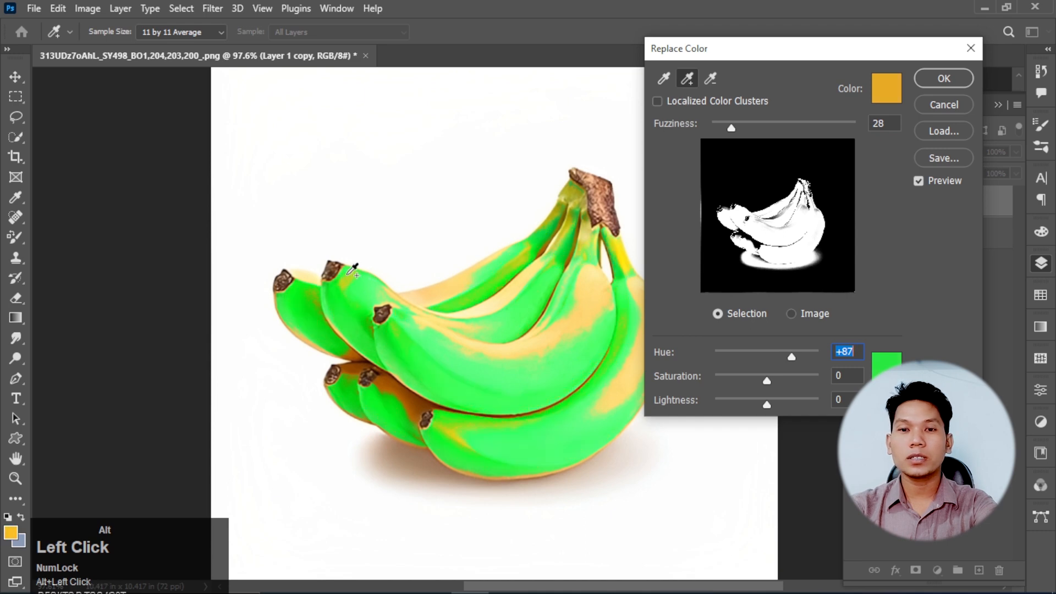
left_click(509, 275)
left_click(424, 288)
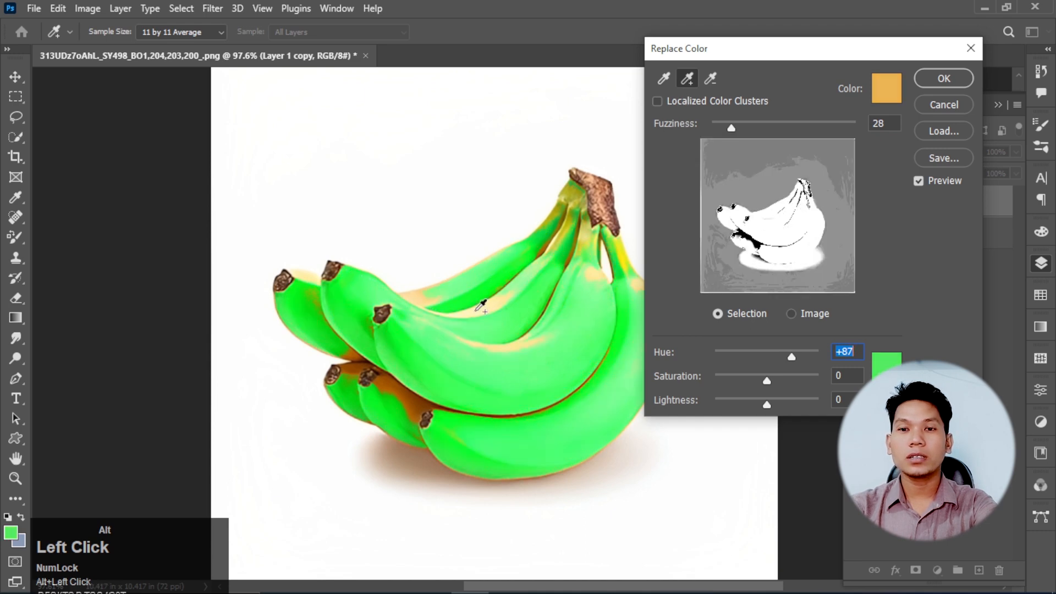
left_click(626, 253)
left_click(549, 246)
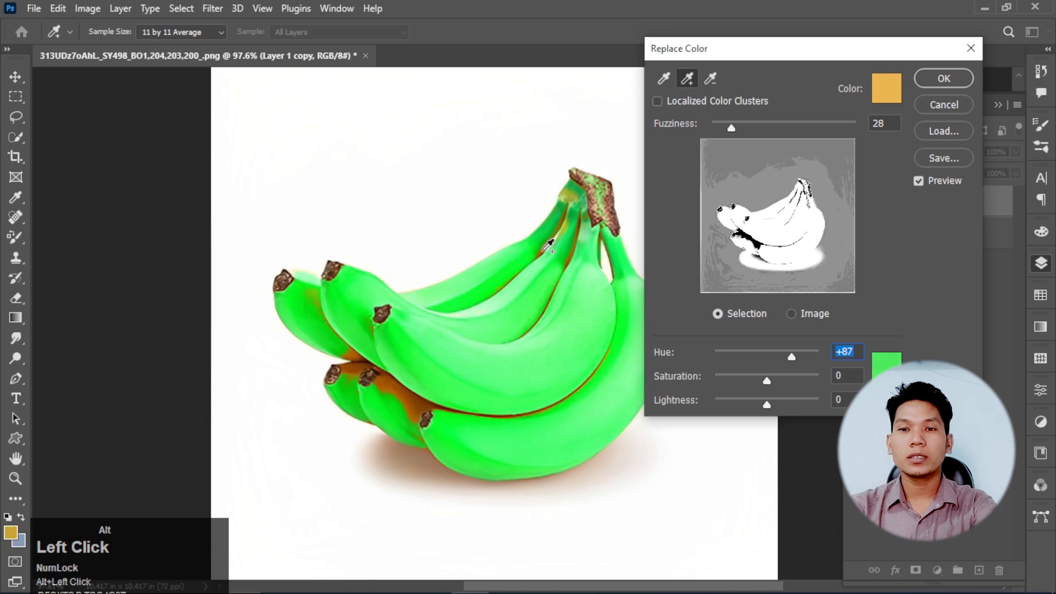
left_click(391, 375)
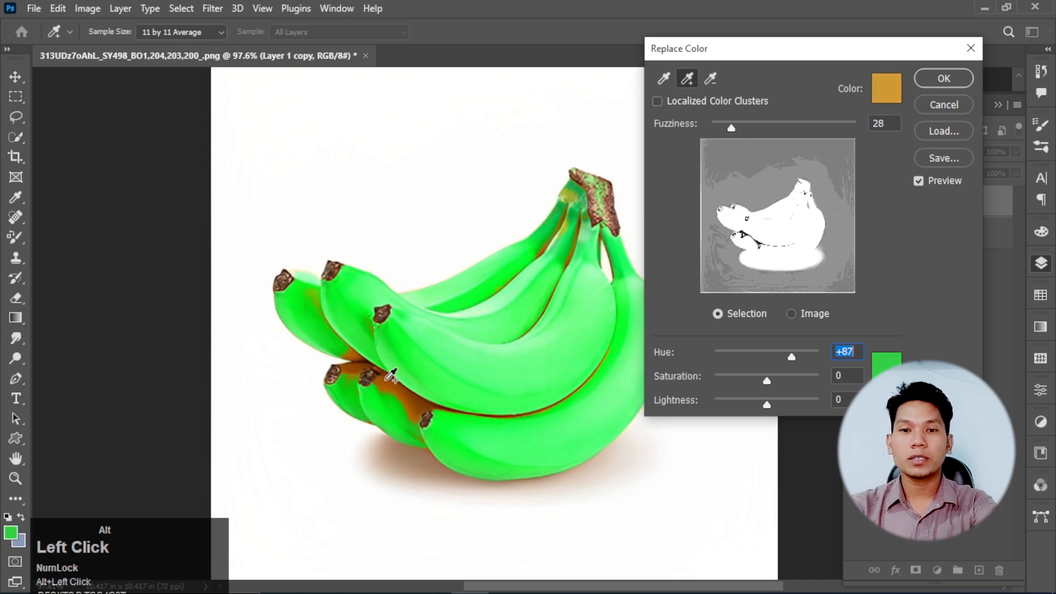
left_click(390, 376)
left_click(566, 202)
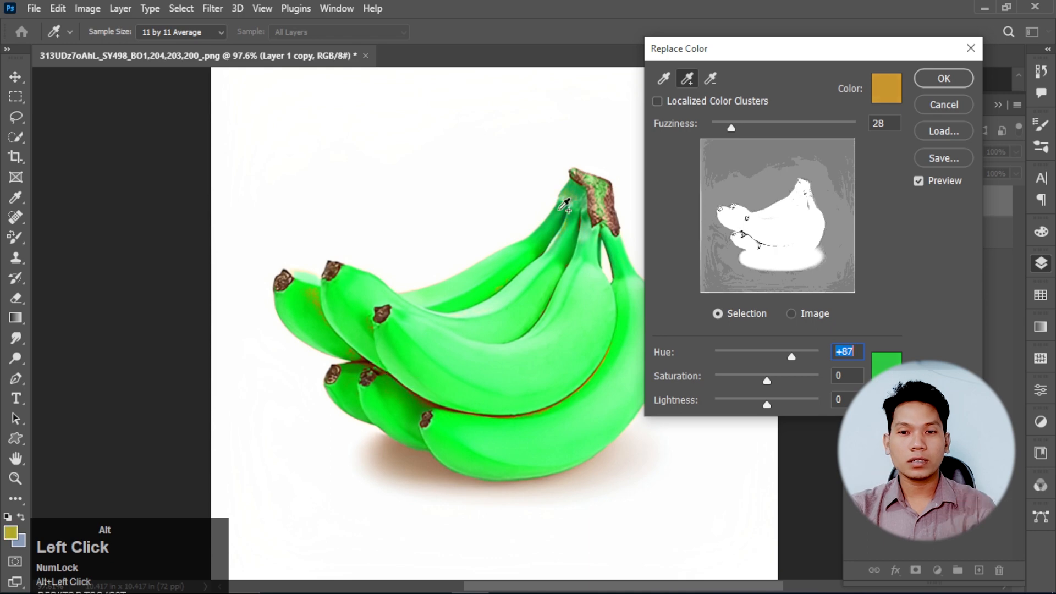
- Add the dark reddish seam between the bananas to the selection, set Fuzziness to 36, and apply the replacement
left_click(502, 403, "ctrl")
left_click(501, 403, "ctrl")
left_click(501, 403, "ctrl")
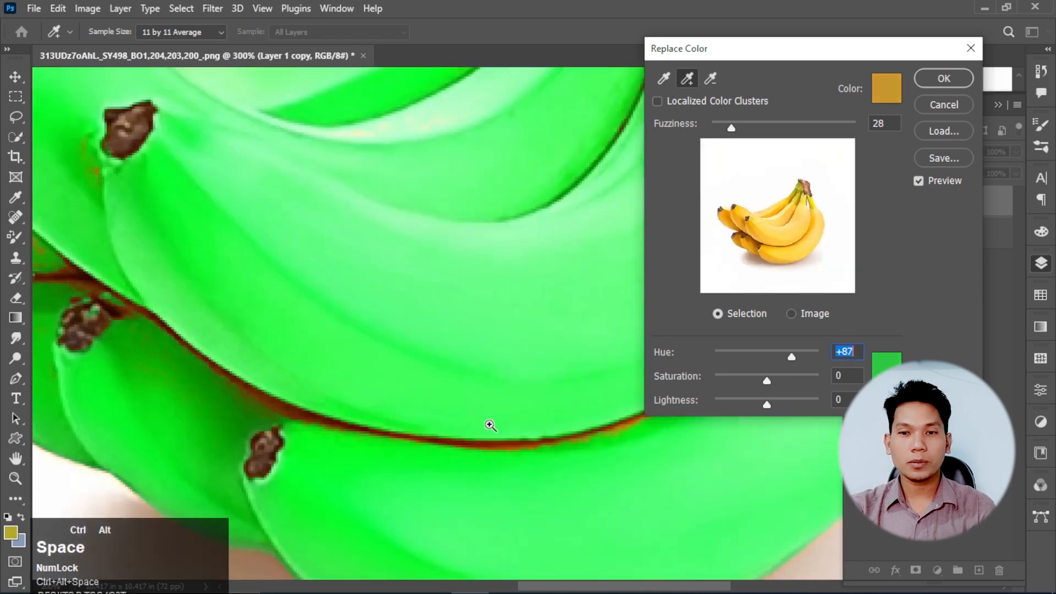
left_click_drag(490, 425, 490, 370)
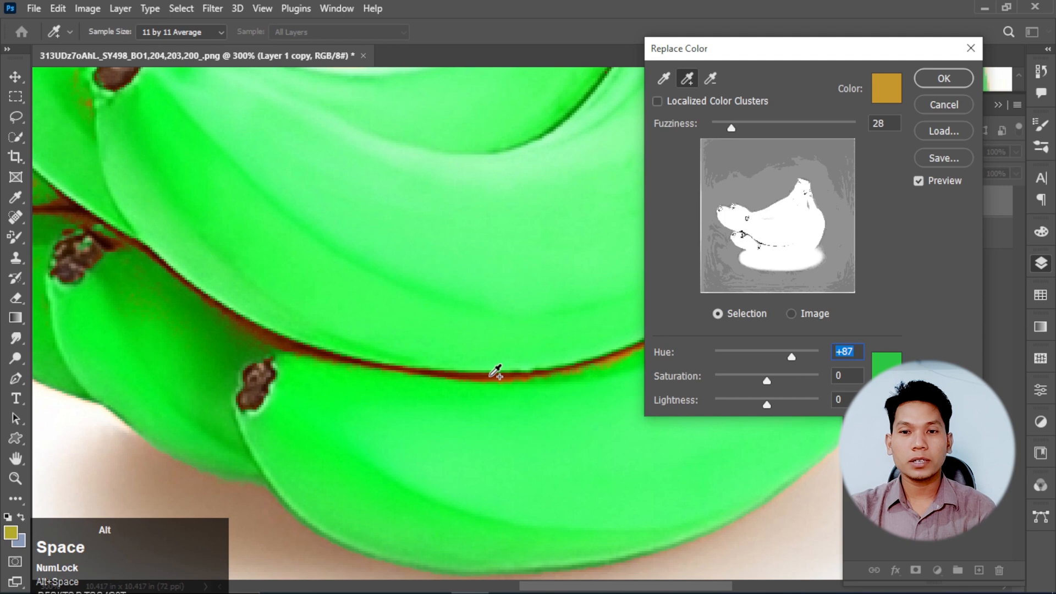
left_click(491, 378, "alt")
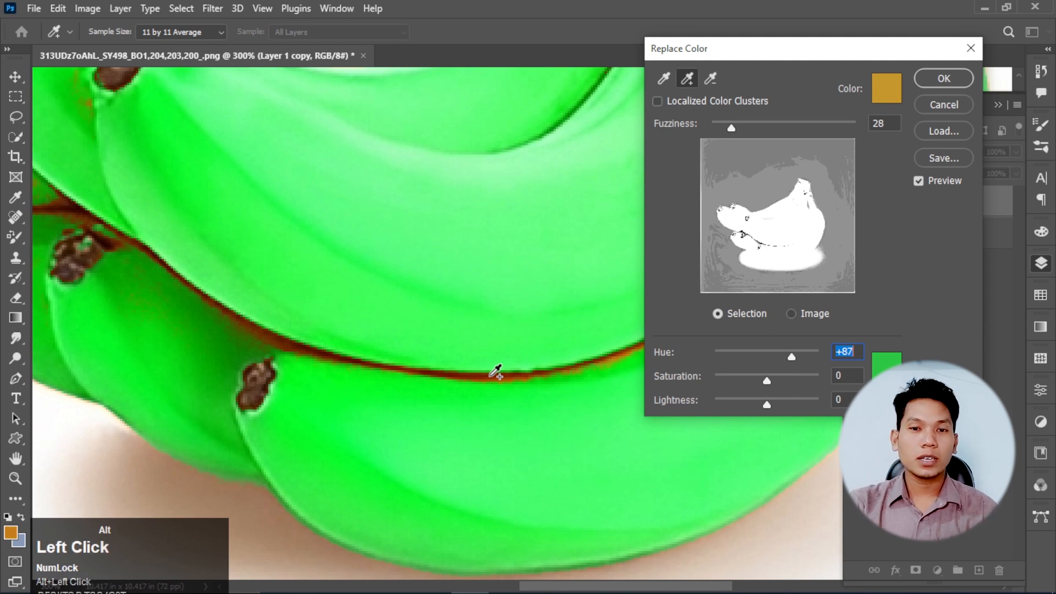
left_click(286, 334, "alt")
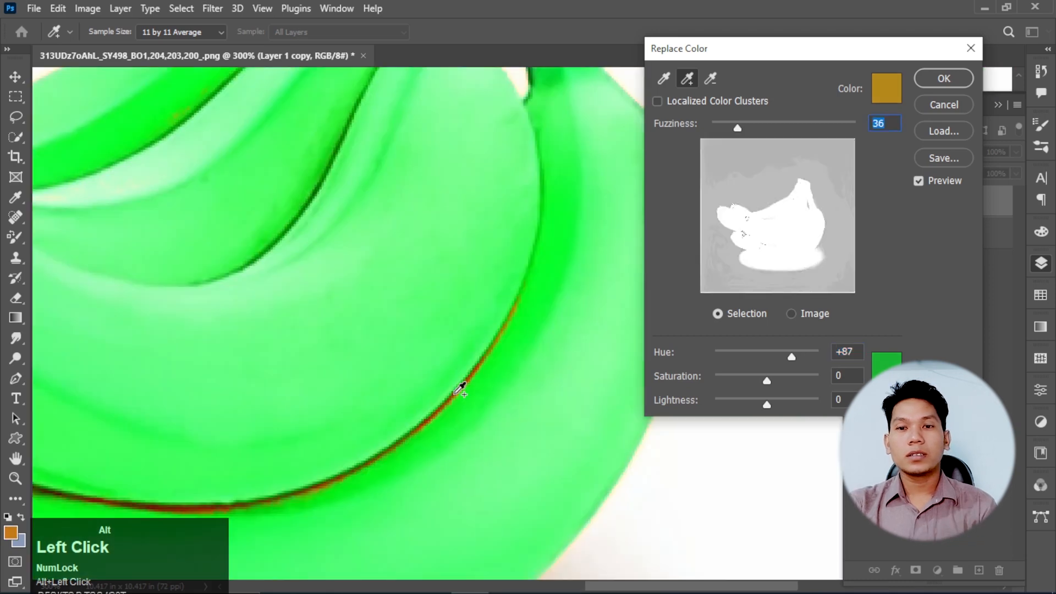
scroll(460, 389, "down", 5)
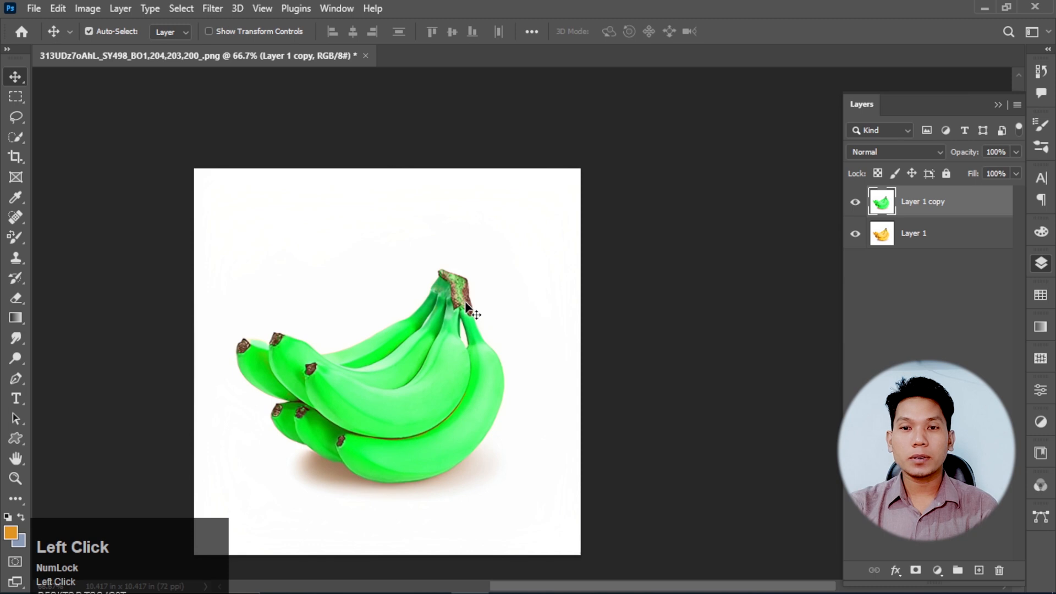
- Examine the recolored stem of the banana bunch up close
scroll(466, 306, "up", 3)
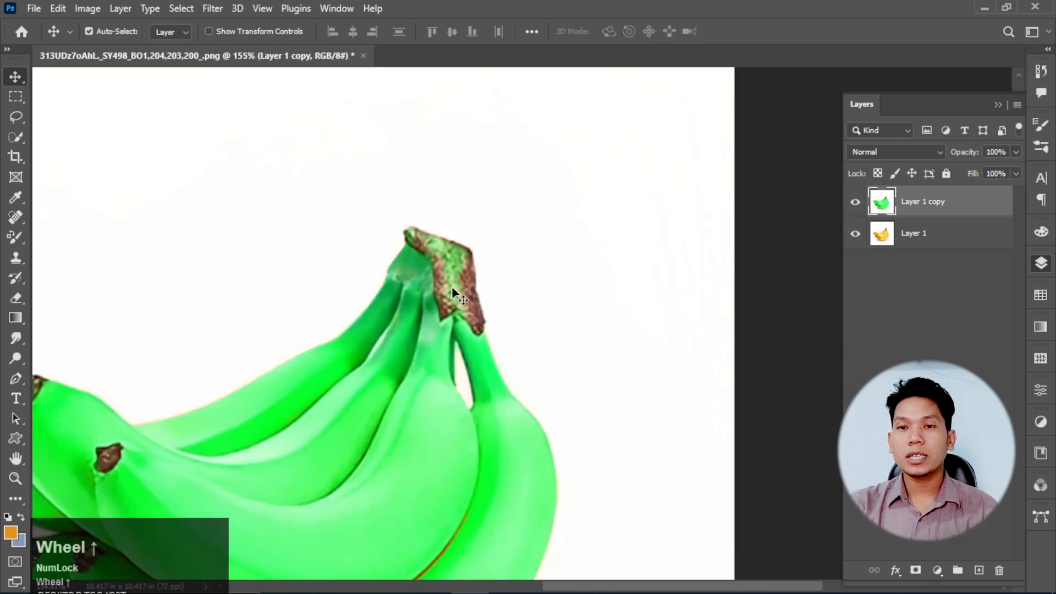
scroll(452, 289, "up", 2)
scroll(545, 301, "up", 2)
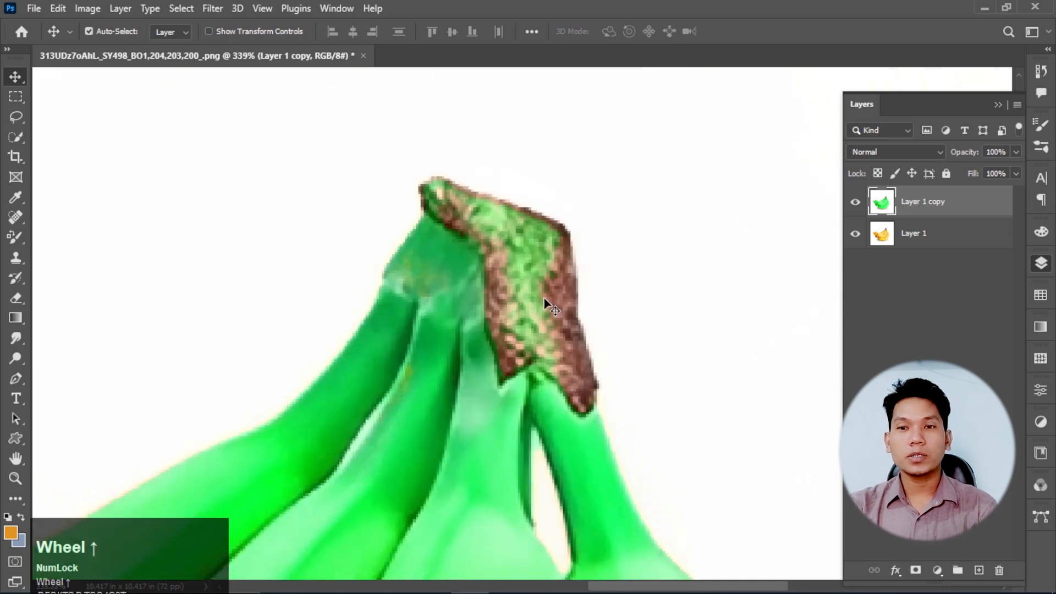
- Erase the green recoloring over the banana bunch's brown stem on Layer 1 copy, using a size 25 eraser
key("e")
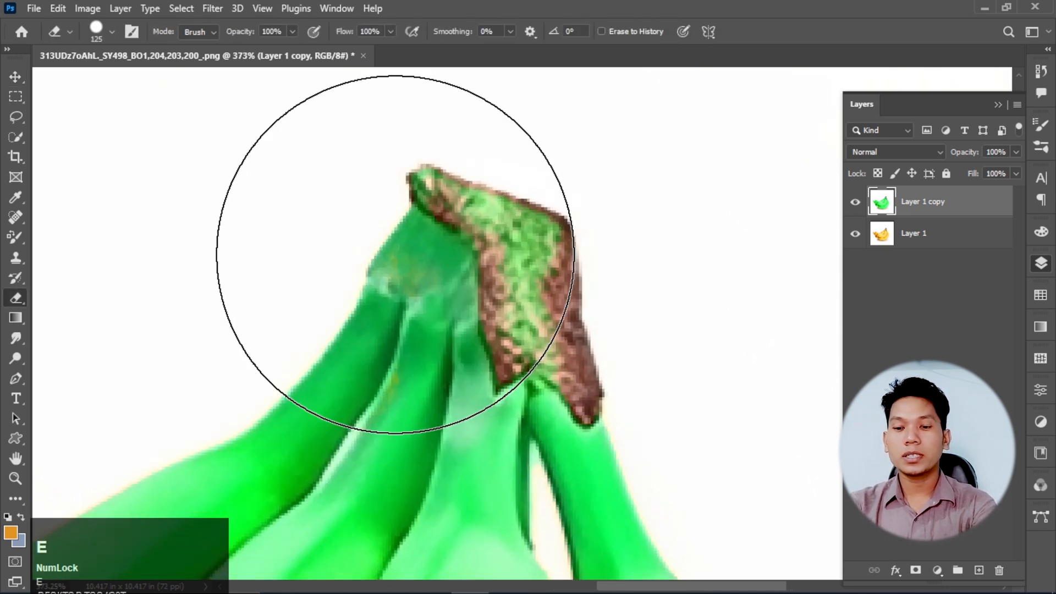
scroll(397, 254, "up", 1)
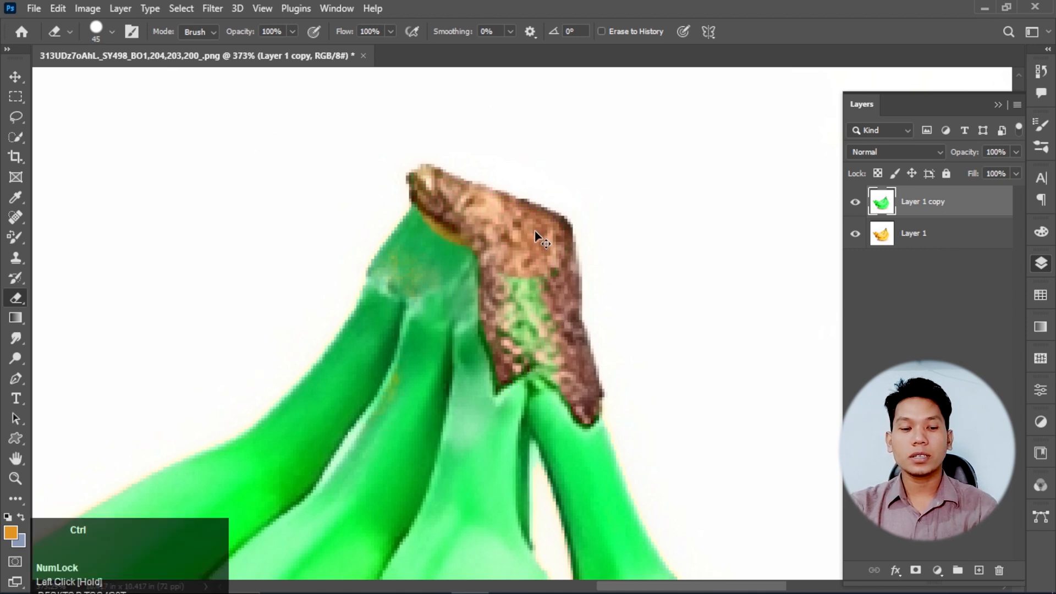
key("ctrl+z")
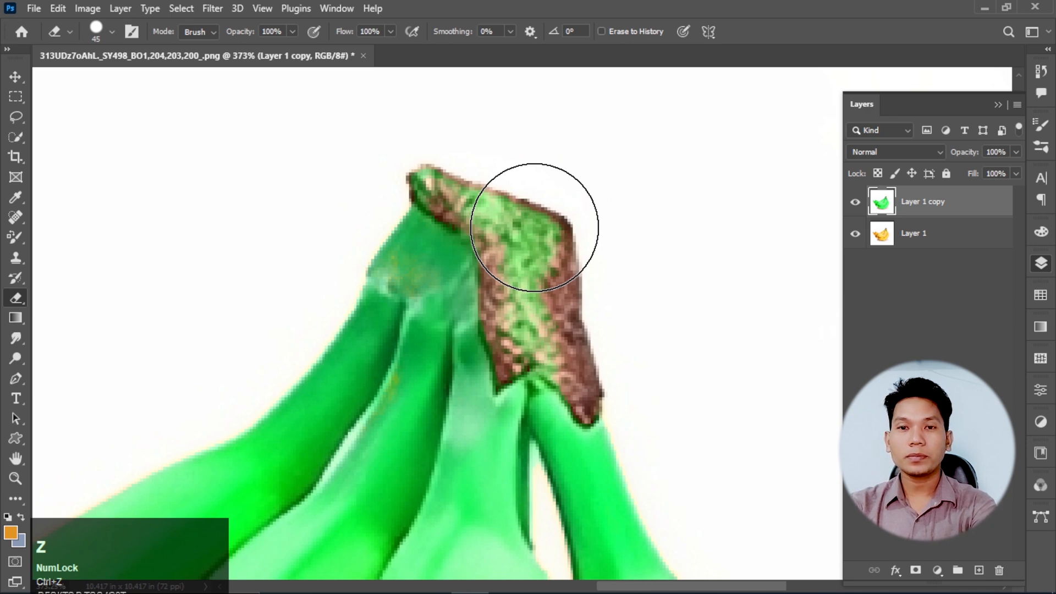
mouse_move(542, 264)
left_mouse_down()
mouse_move(556, 305)
mouse_move(550, 393)
left_mouse_up()
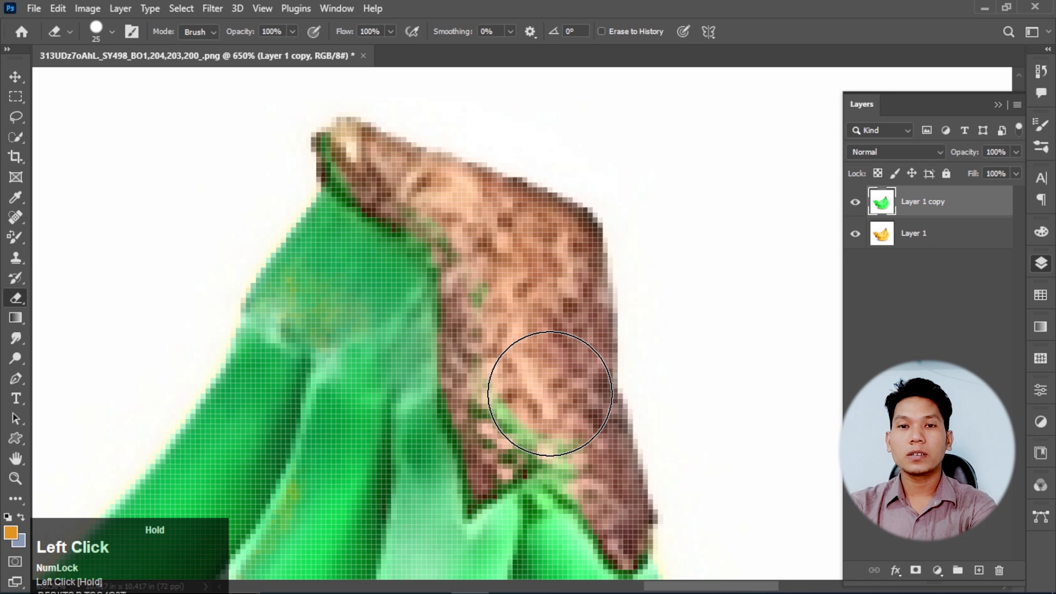
scroll(628, 244, "down", 2)
scroll(628, 243, "down", 4)
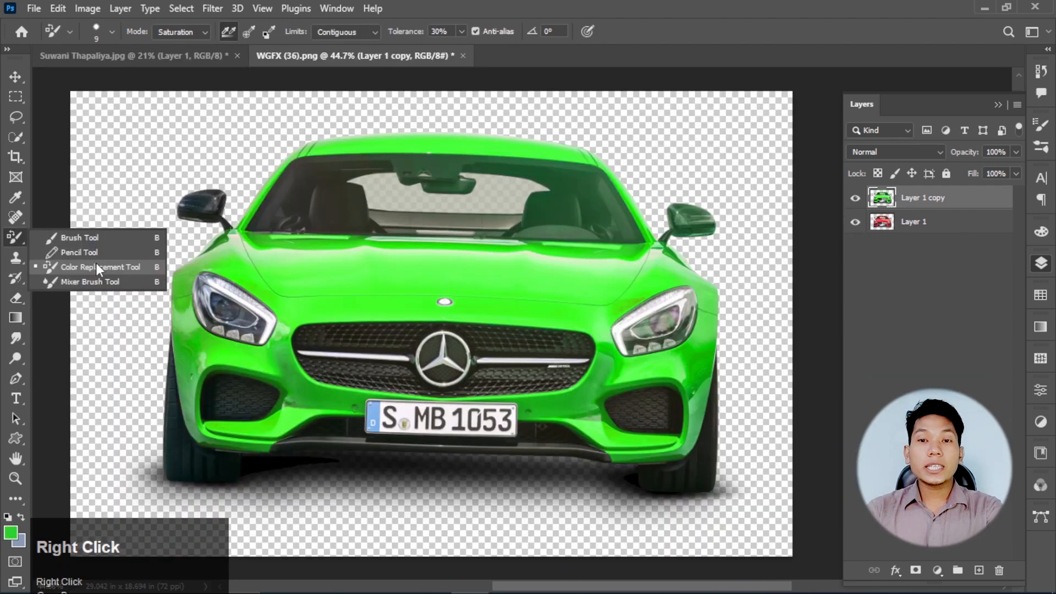
- Create a new A4 document in landscape orientation, 297 x 210 mm at 300 pixels/inch with a white background
left_click(97, 263)
scroll(420, 311, "down", 2)
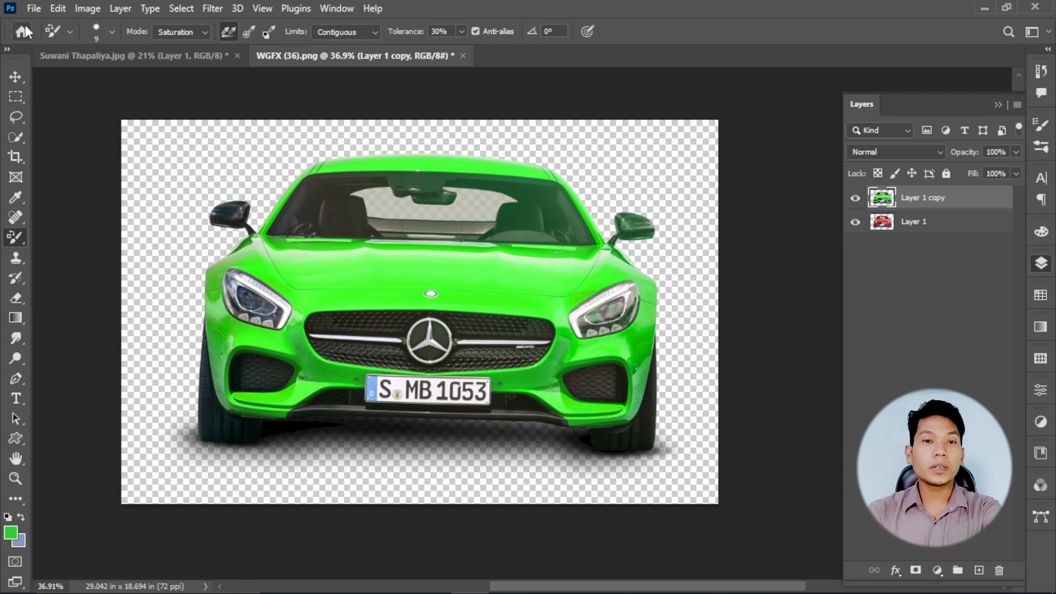
left_click(34, 8)
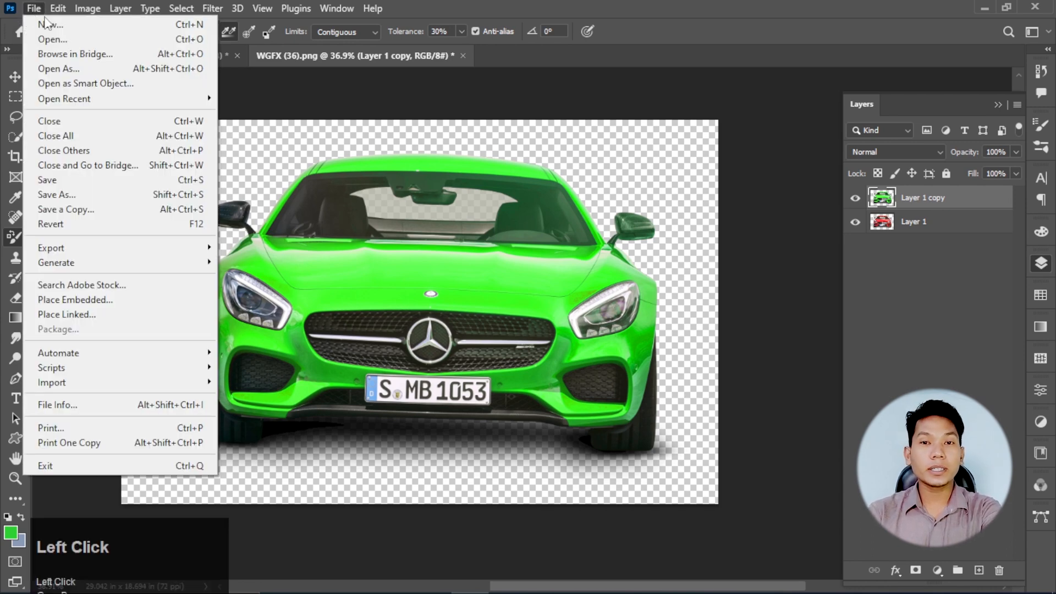
left_click(47, 22)
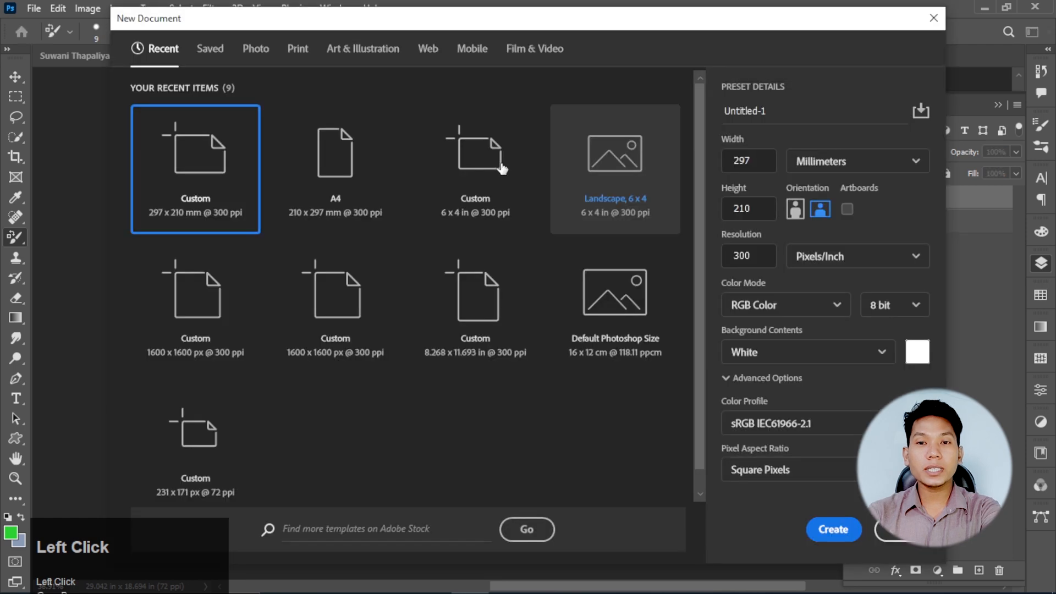
left_click(346, 194)
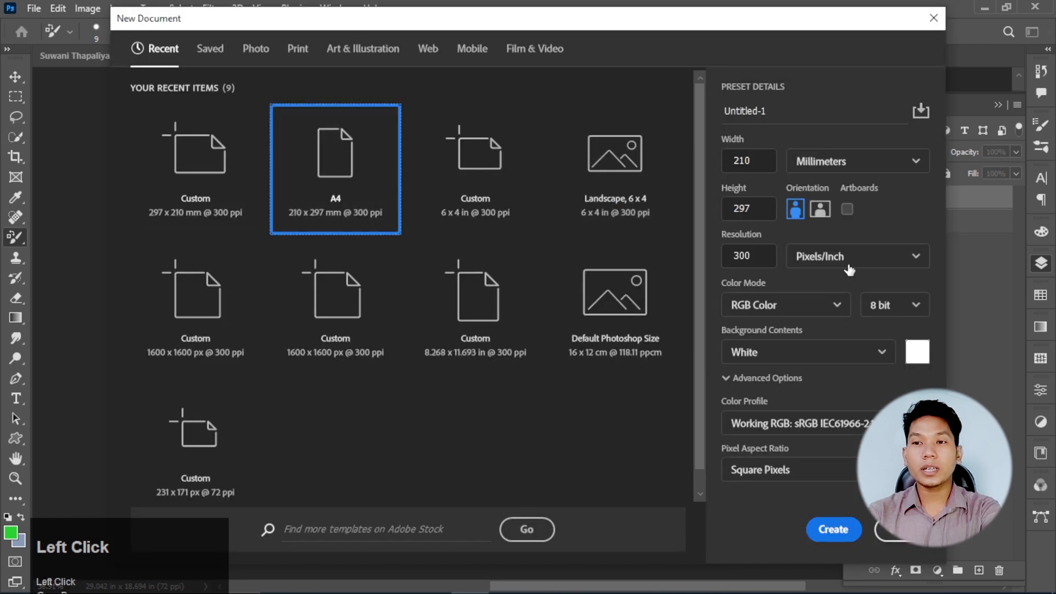
left_click(817, 213)
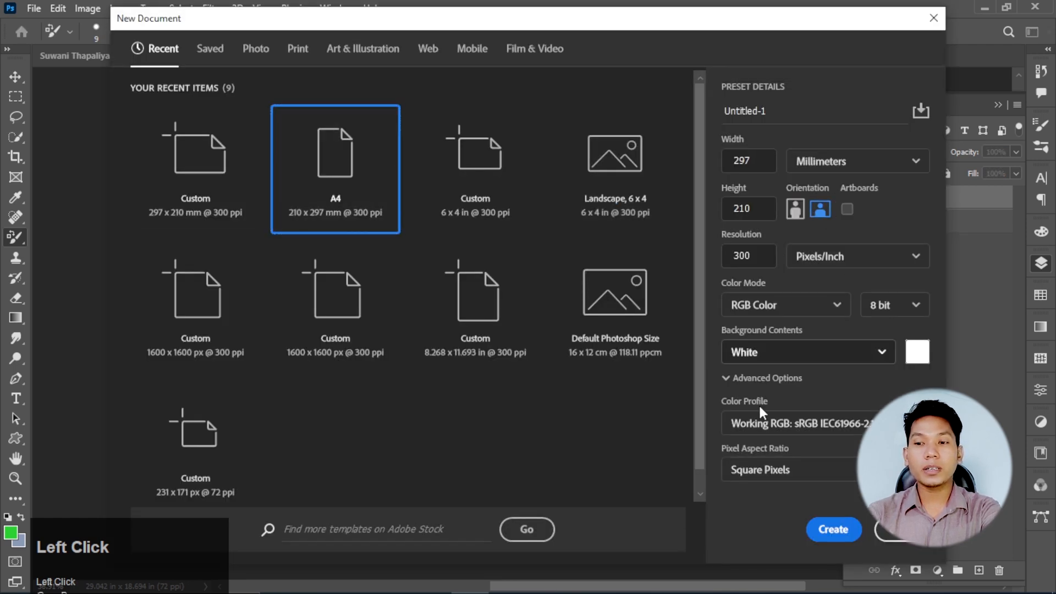
left_click(831, 528)
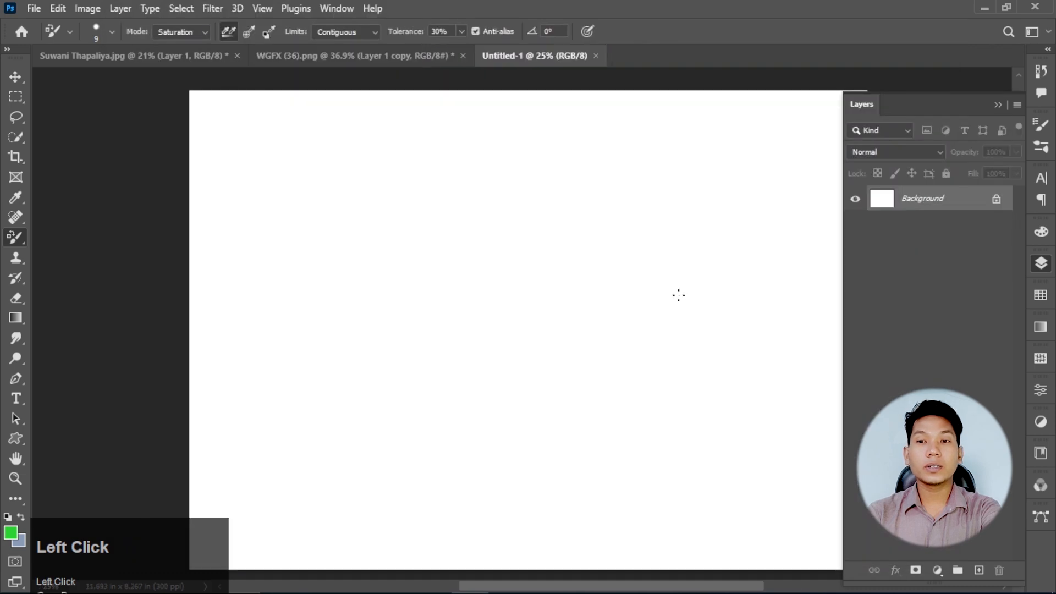
scroll(678, 295, "down", 1)
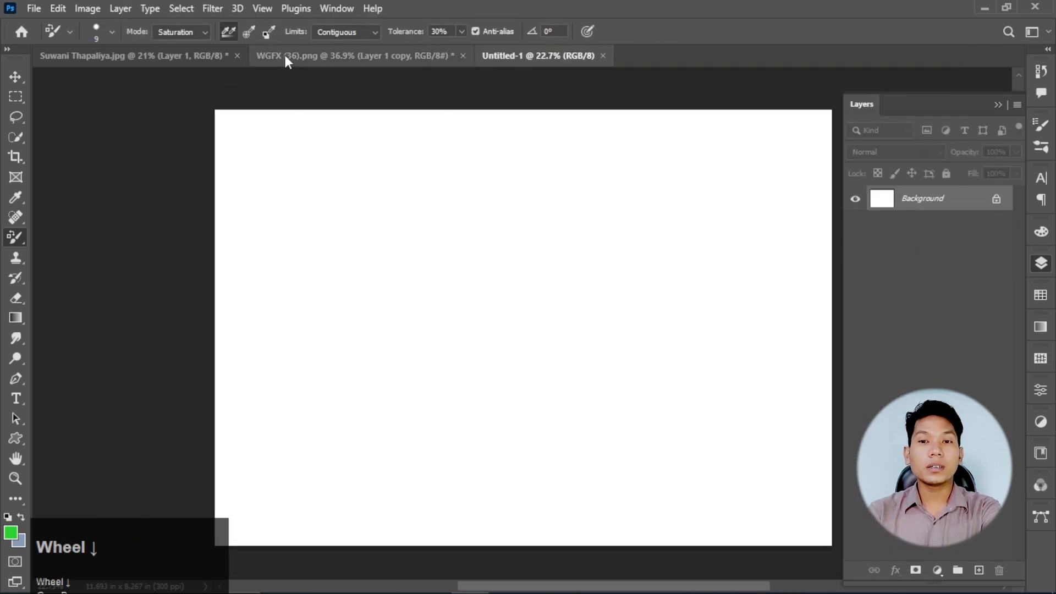
- Hide the green Layer 1 copy in WGFX (36).png and bring the red car's Layer 1 into the lower-left area of Untitled-1
left_click(284, 55)
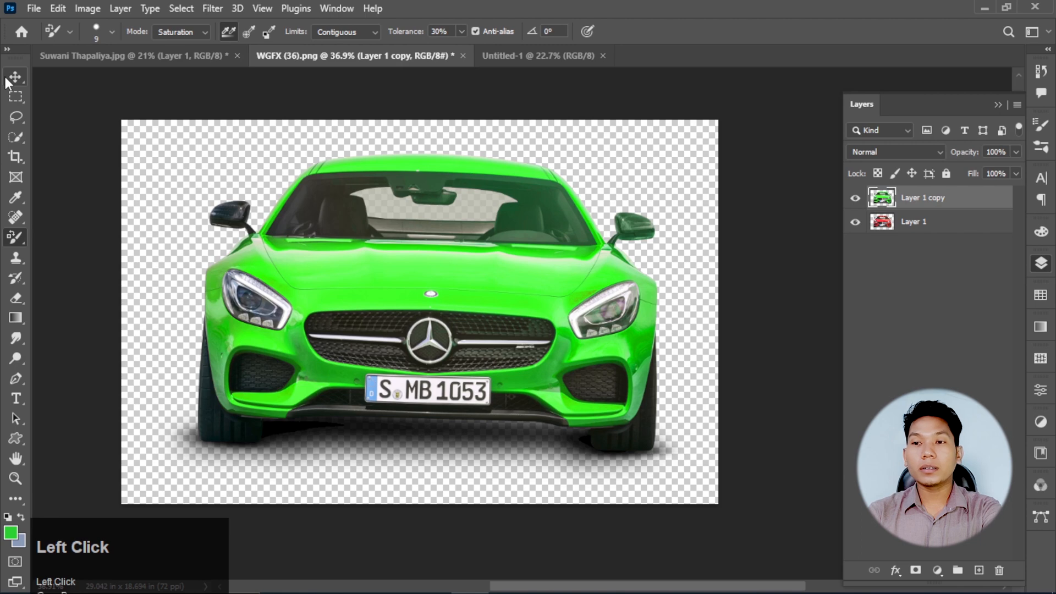
left_click(14, 77)
left_click(855, 197)
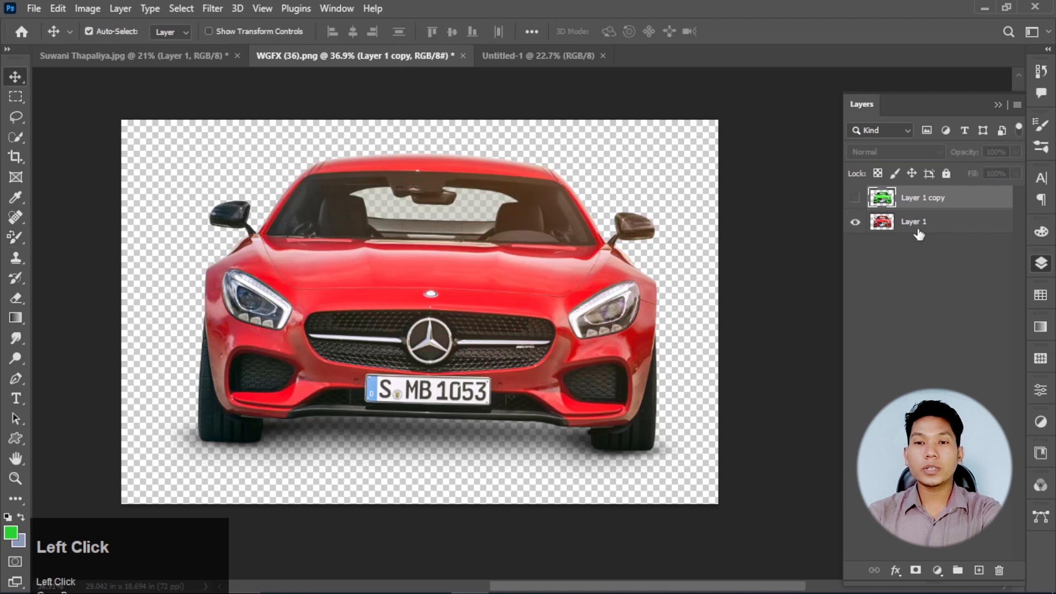
left_click(917, 231)
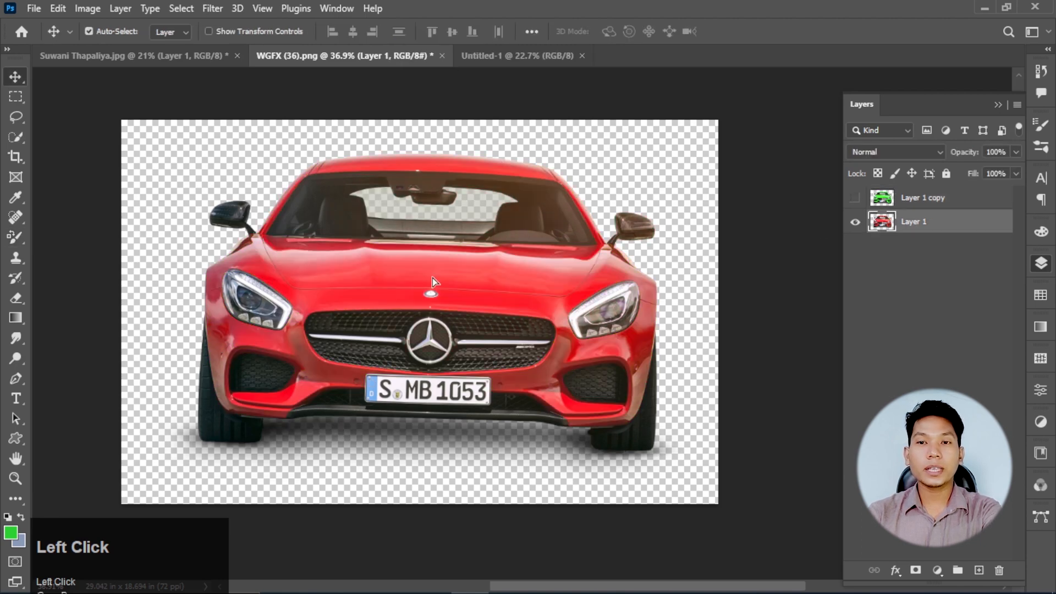
left_click_drag(432, 278, 381, 409)
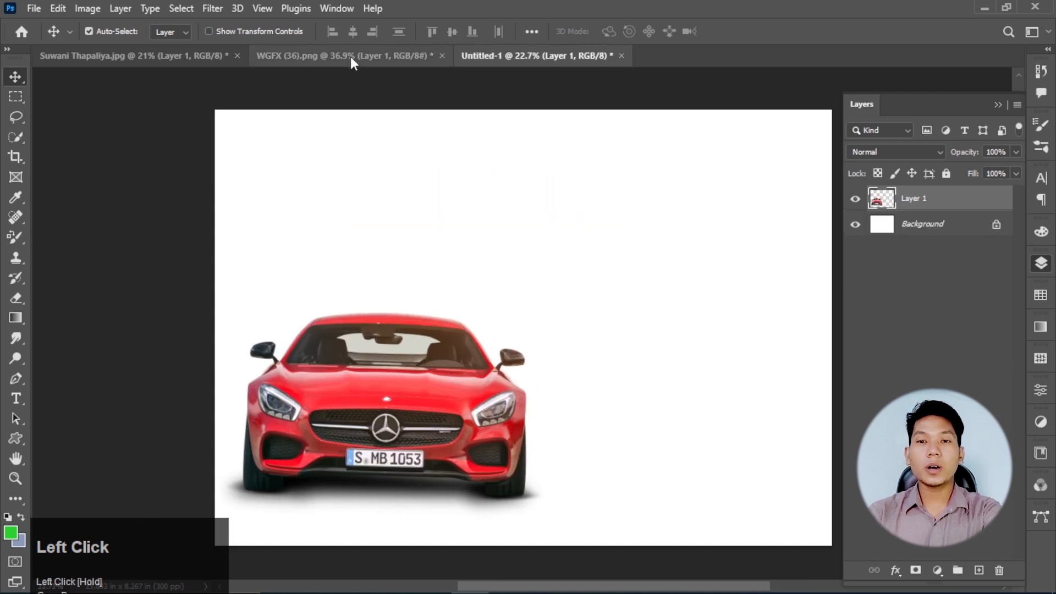
- Show the green Layer 1 copy in WGFX (36).png, copy it into Untitled-1 and place it to the right of the red car
left_click(351, 57)
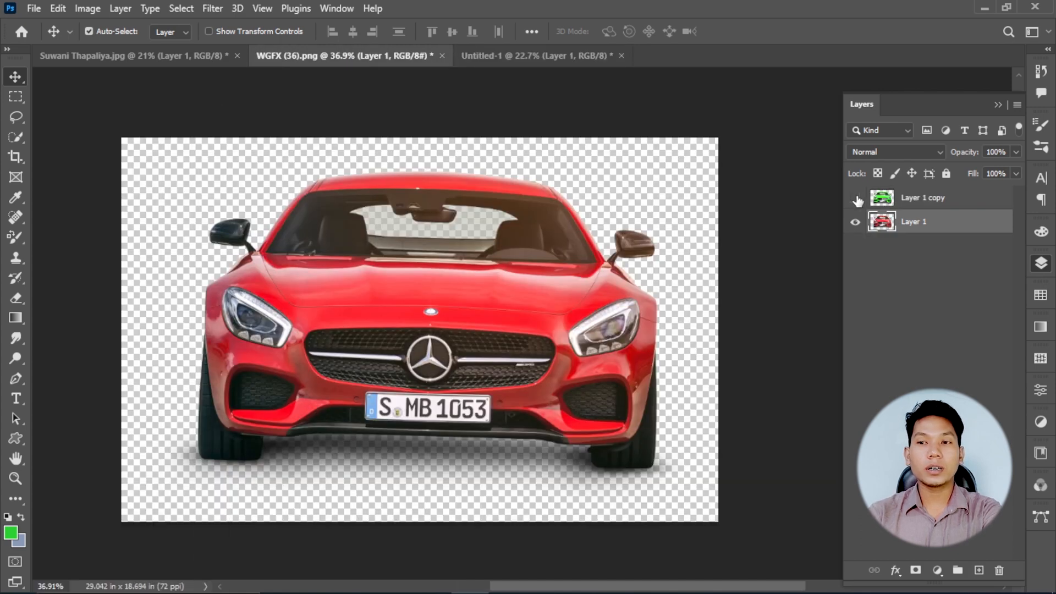
left_click(856, 199)
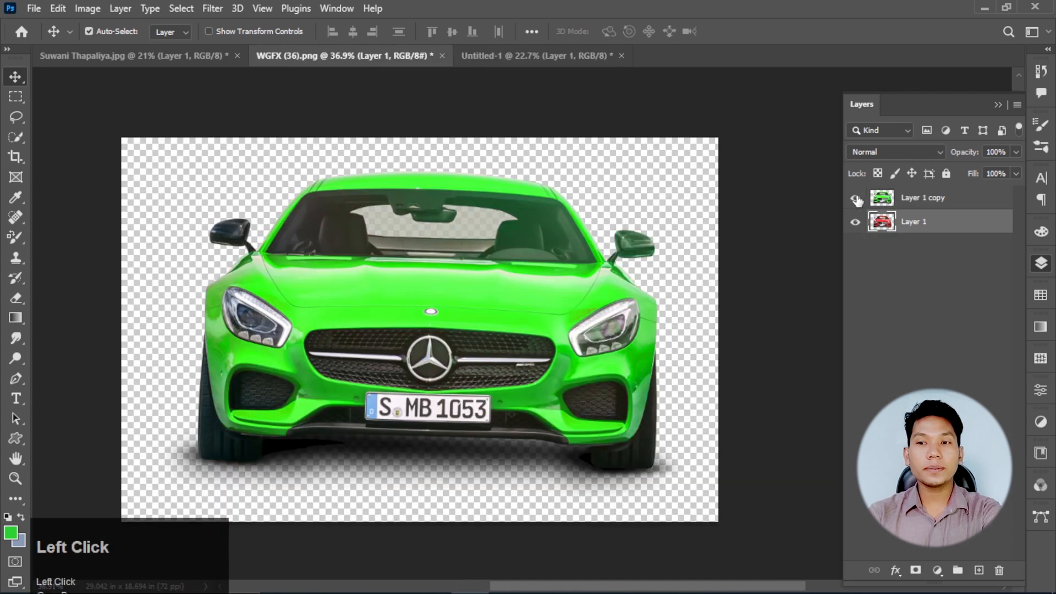
left_click(929, 199)
left_click_drag(567, 253, 522, 291)
key("ctrl")
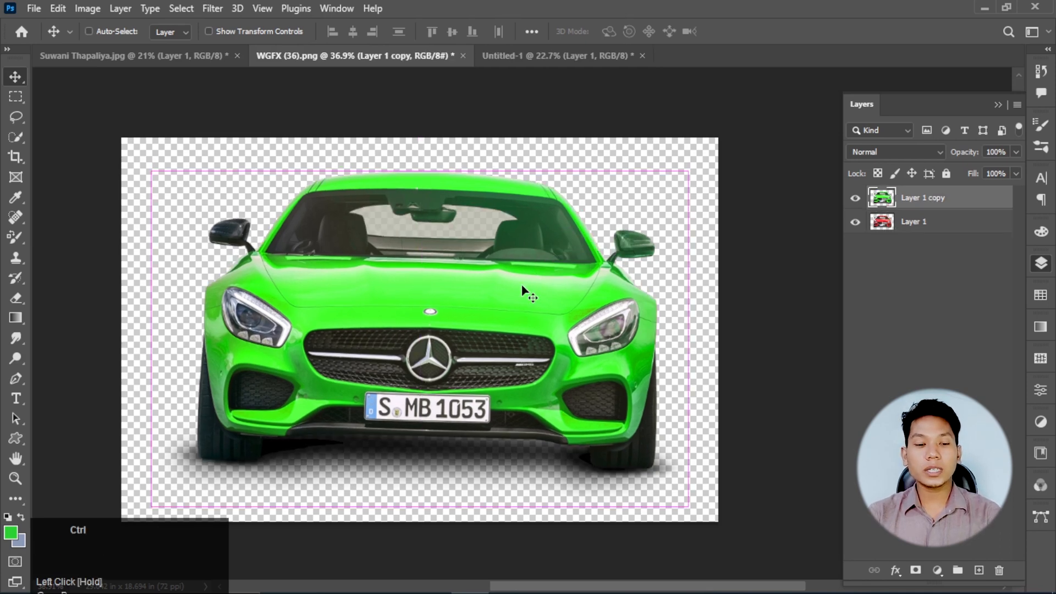
key("ctrl+c")
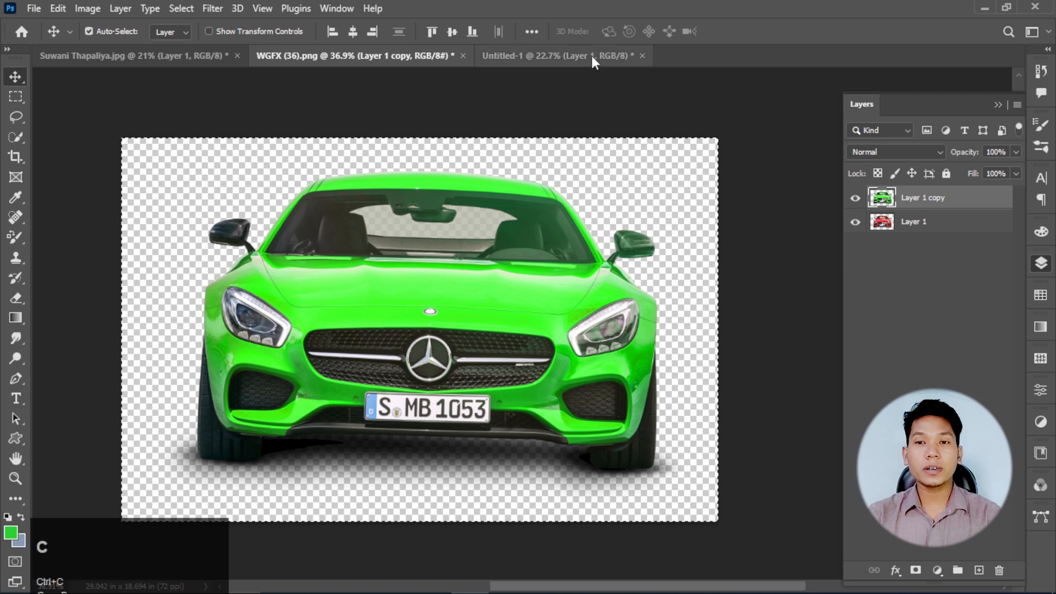
left_click(591, 55)
key("ctrl+v")
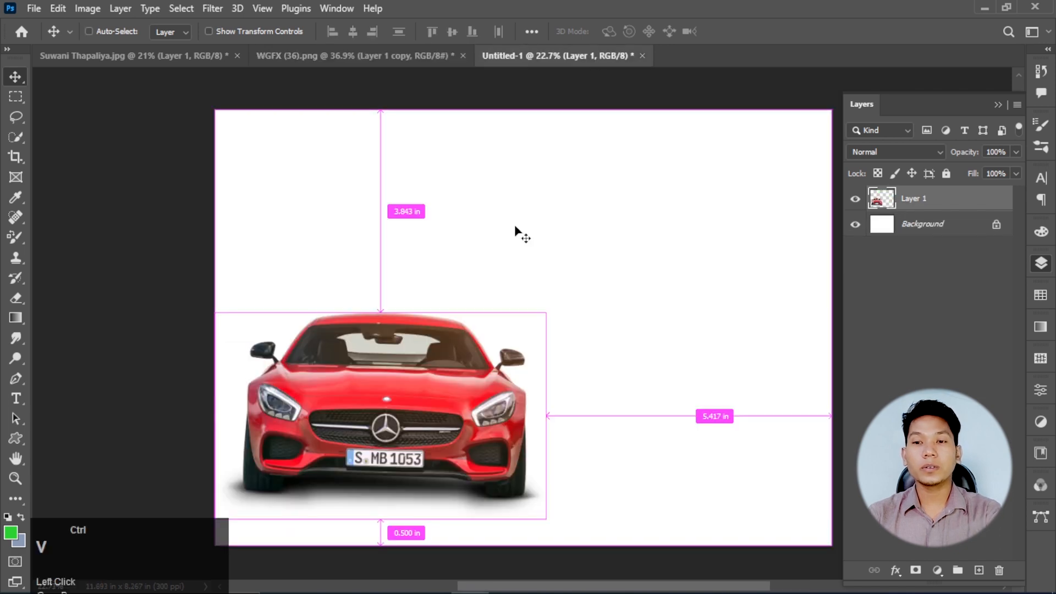
left_click_drag(588, 323, 691, 365)
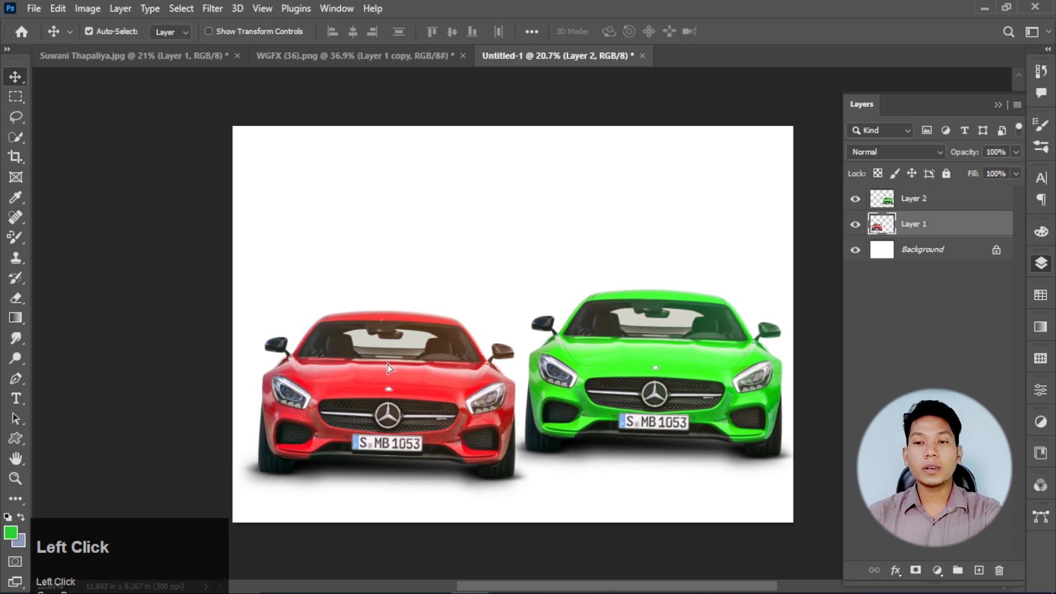
- Adjust the positions of both cars so they stand side by side at nearly the same height
left_click_drag(387, 364, 379, 357)
left_click_drag(593, 397, 595, 422)
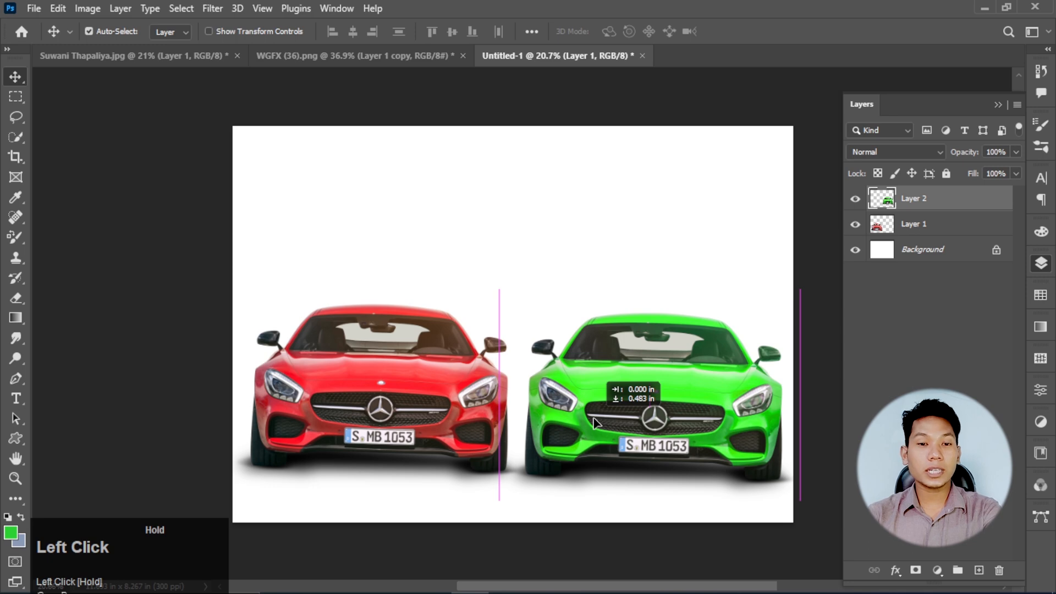
left_click_drag(595, 422, 595, 423)
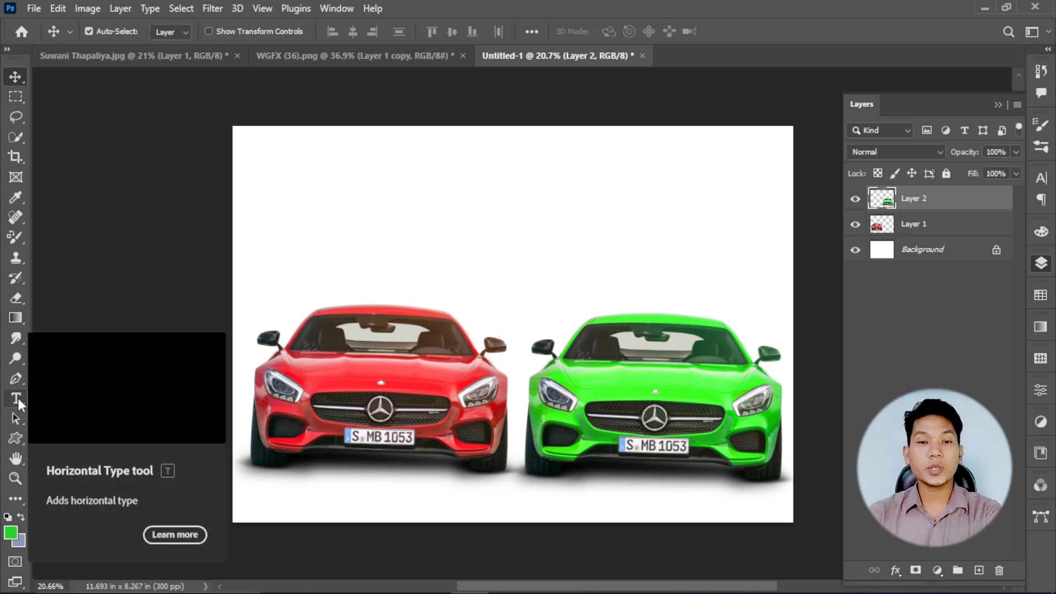
- Add the horizontal text "Before" above the red car
left_click(19, 398)
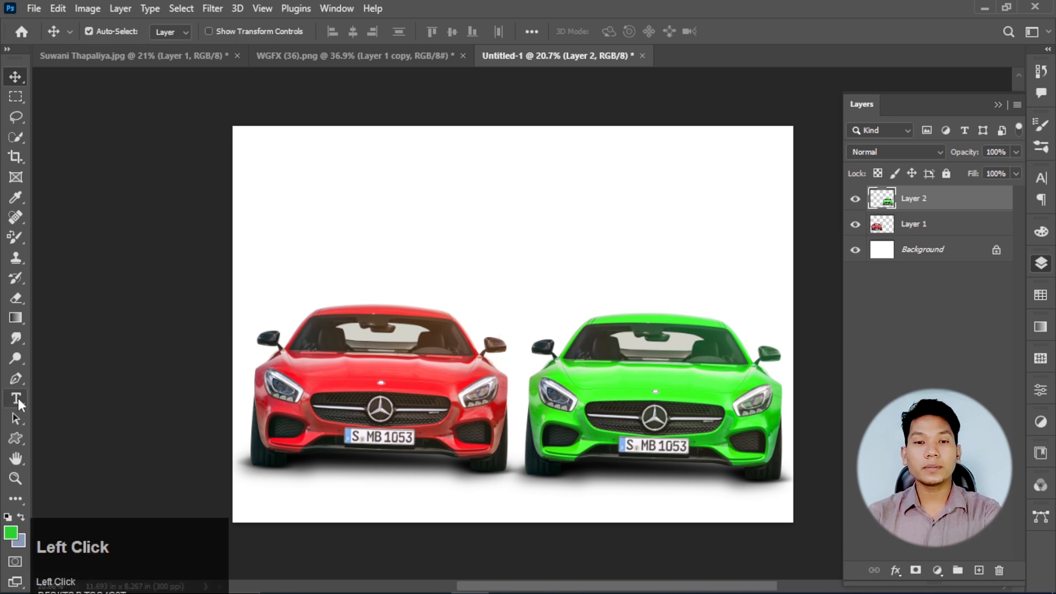
left_click(298, 254)
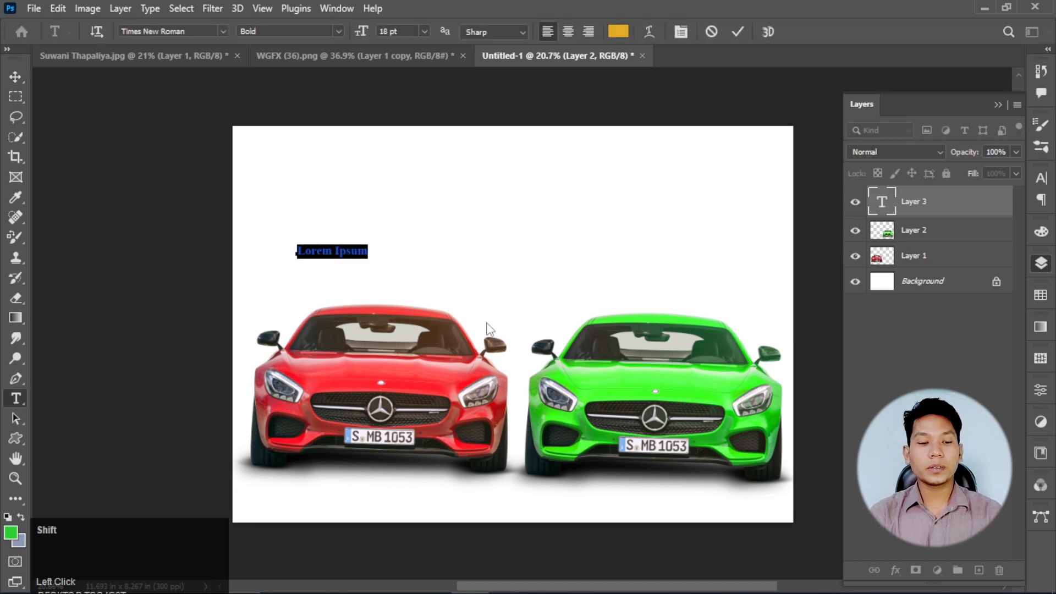
type("E")
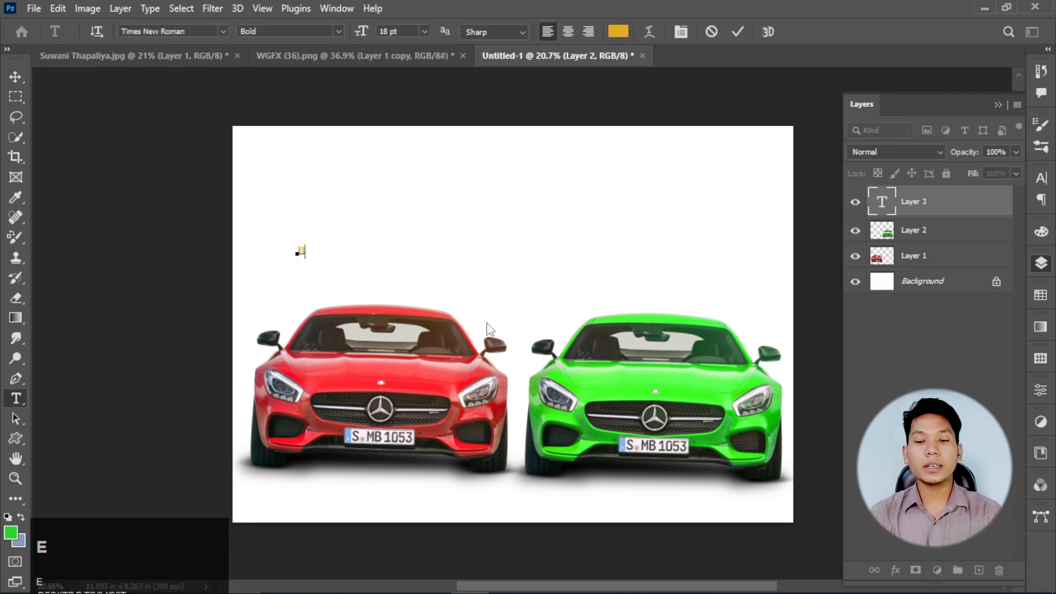
type("efore")
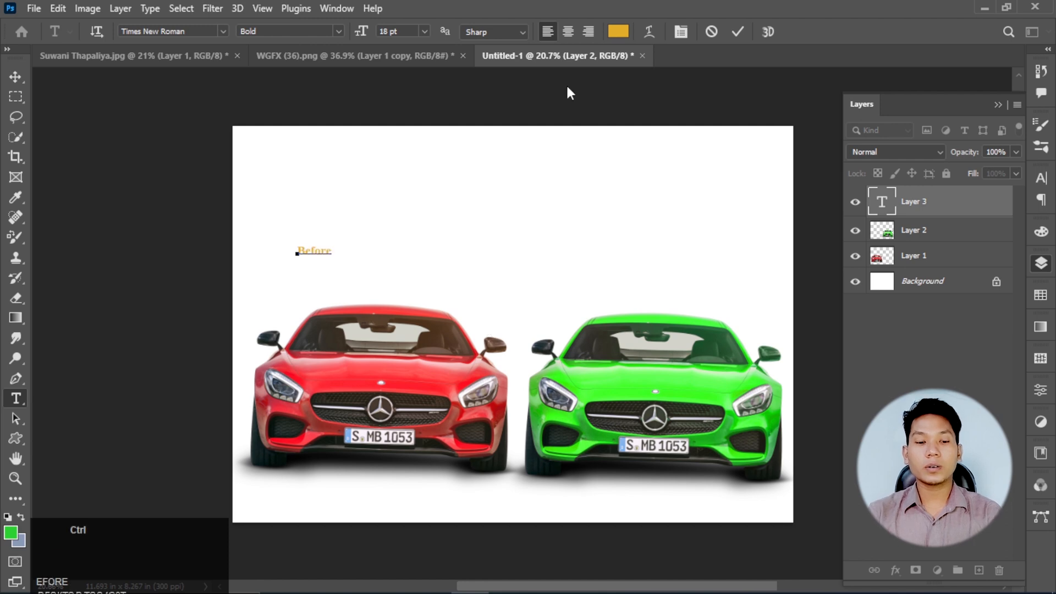
- Recolor the whole "Before" text black and commit the text edit
key("ctrl+a")
left_click(619, 32)
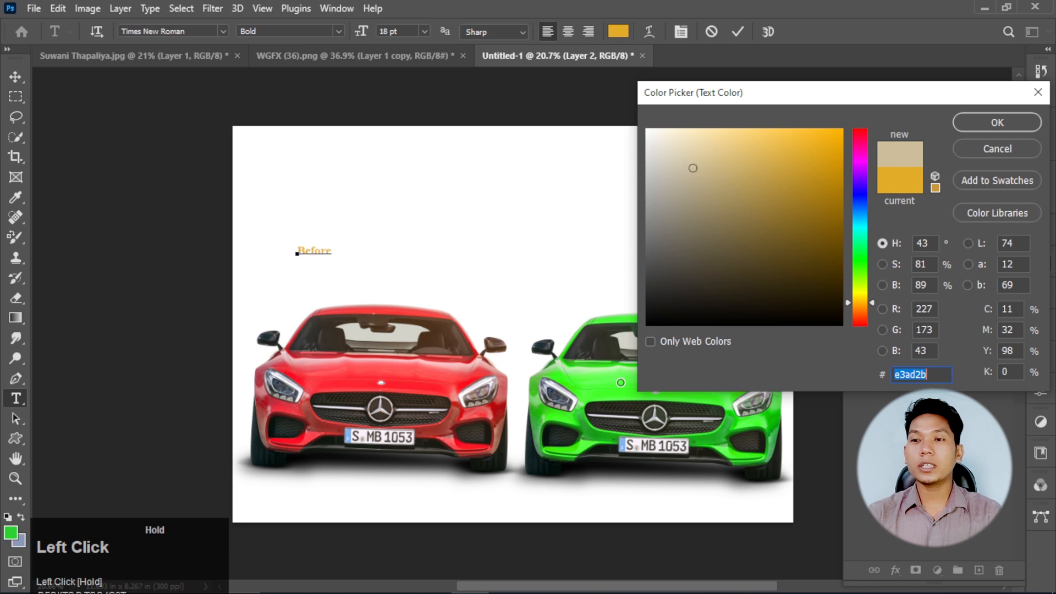
left_click_drag(692, 168, 621, 383)
left_click(997, 122)
left_click(736, 37)
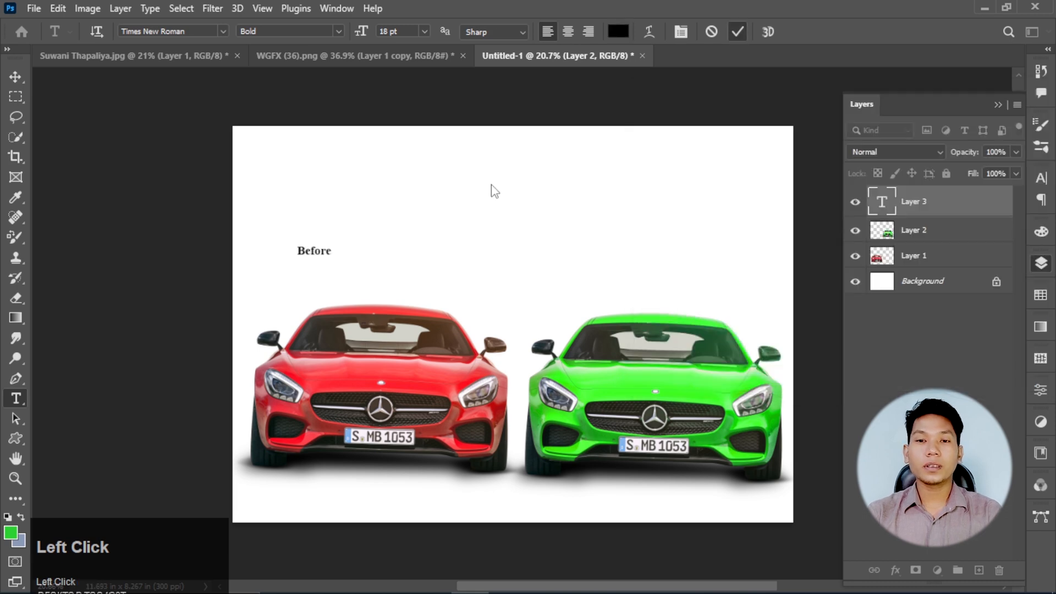
- Scale the "Before" text to about 243% and center it above the red car
key("ctrl+t")
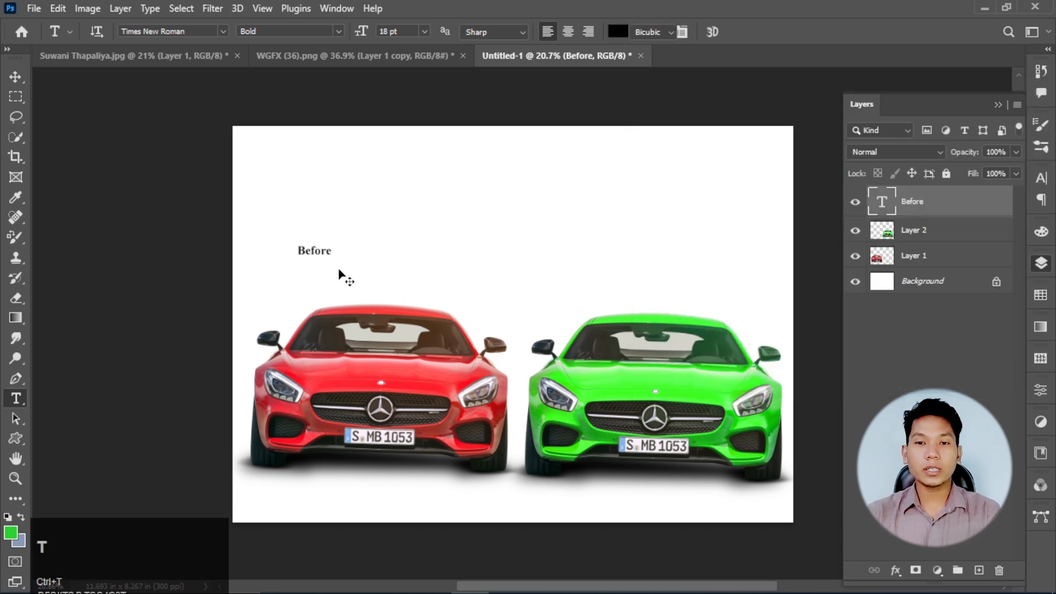
left_click_drag(333, 259, 363, 268)
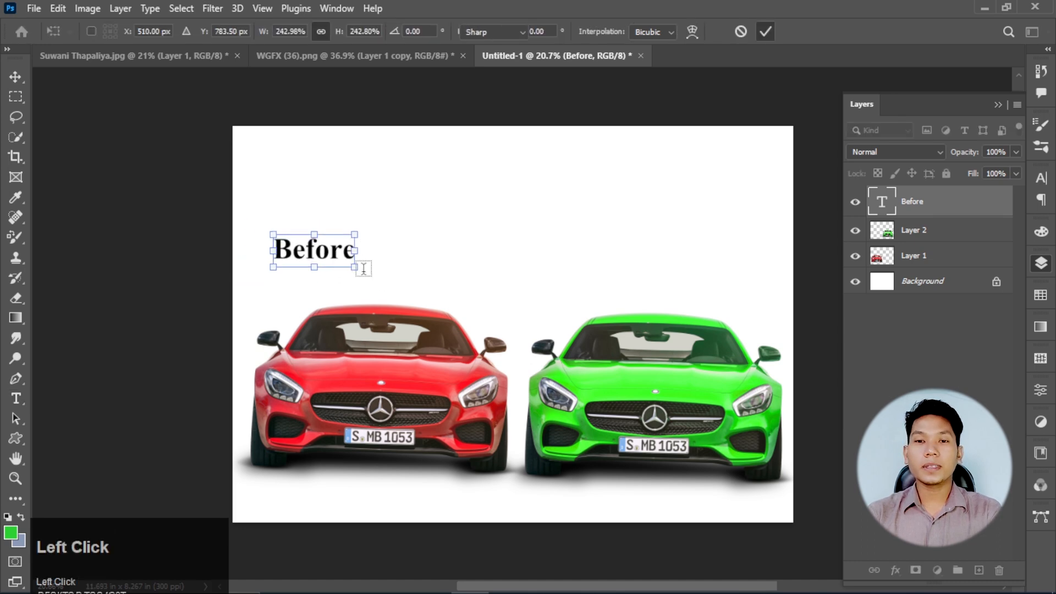
key("Return")
left_click(19, 81)
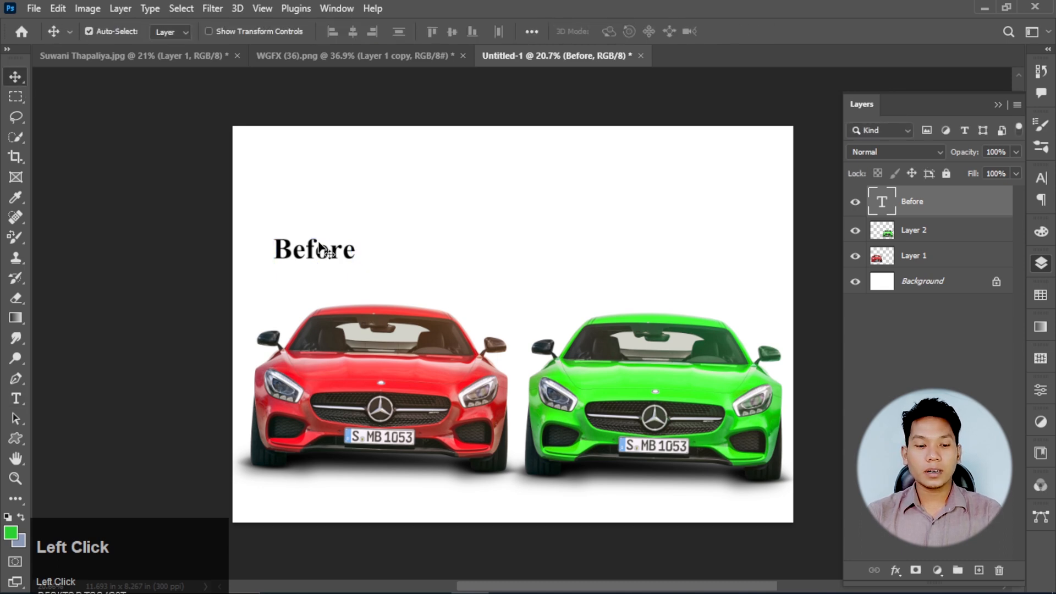
left_click_drag(319, 246, 370, 254)
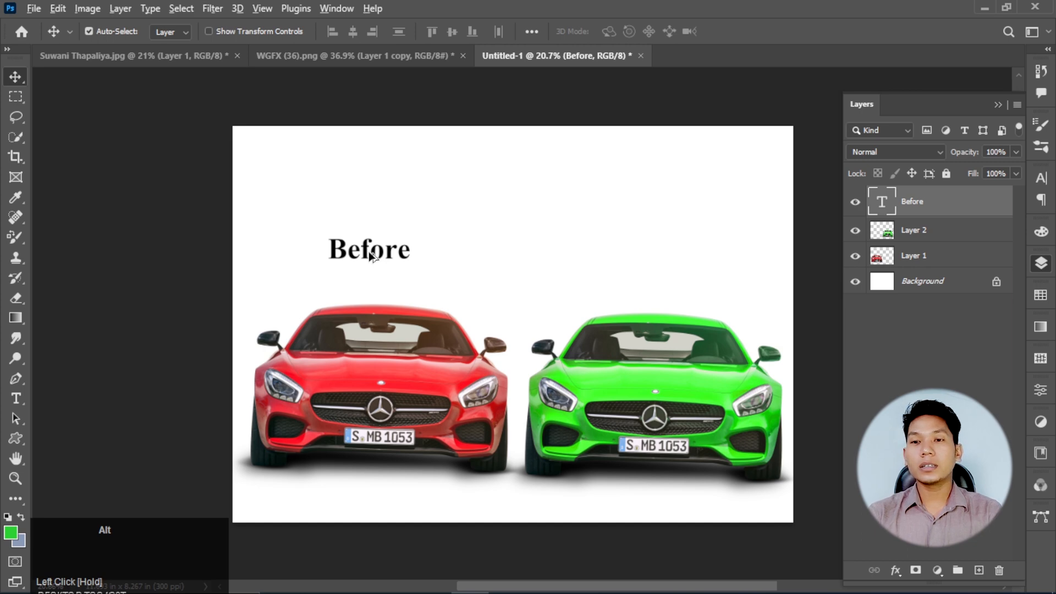
- Duplicate the "Before" text above the green car and change the copy's wording to "After"
left_click_drag(371, 256, 667, 269)
double_click(667, 271)
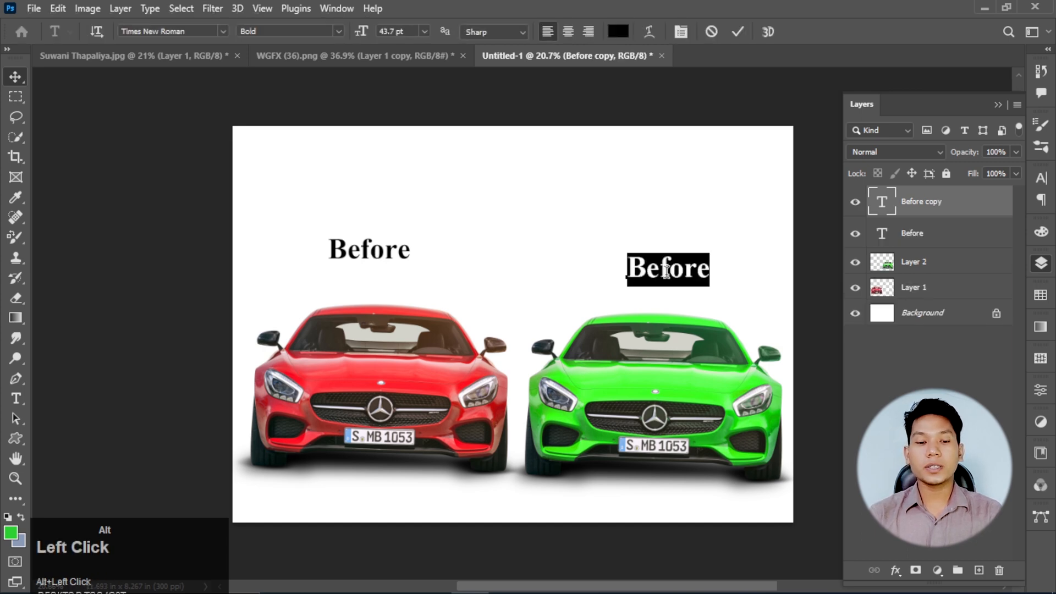
type("After")
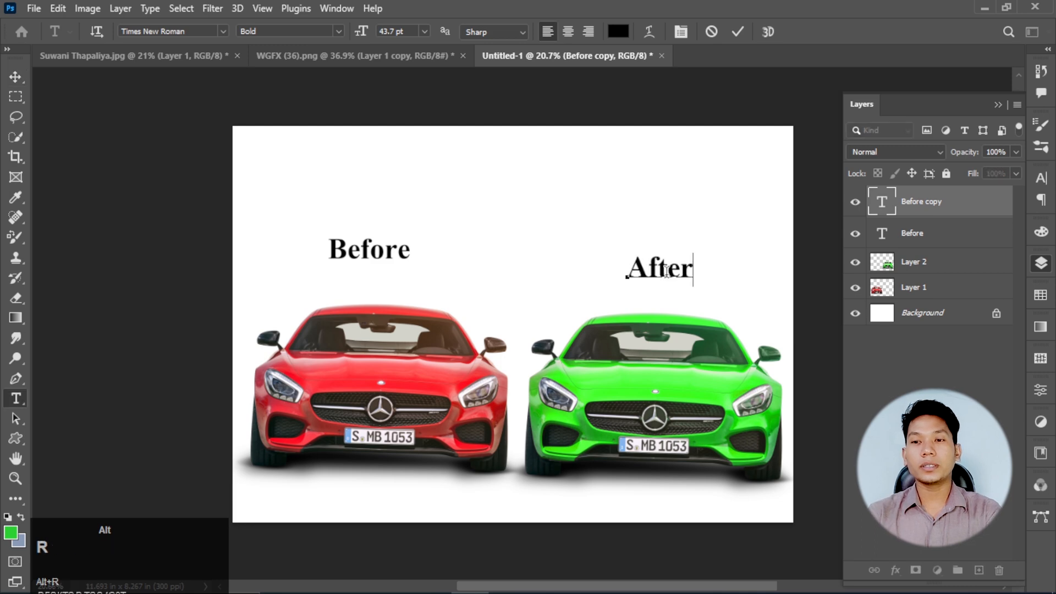
left_click(732, 83)
scroll(335, 253, "down", 3)
scroll(625, 323, "up", 1)
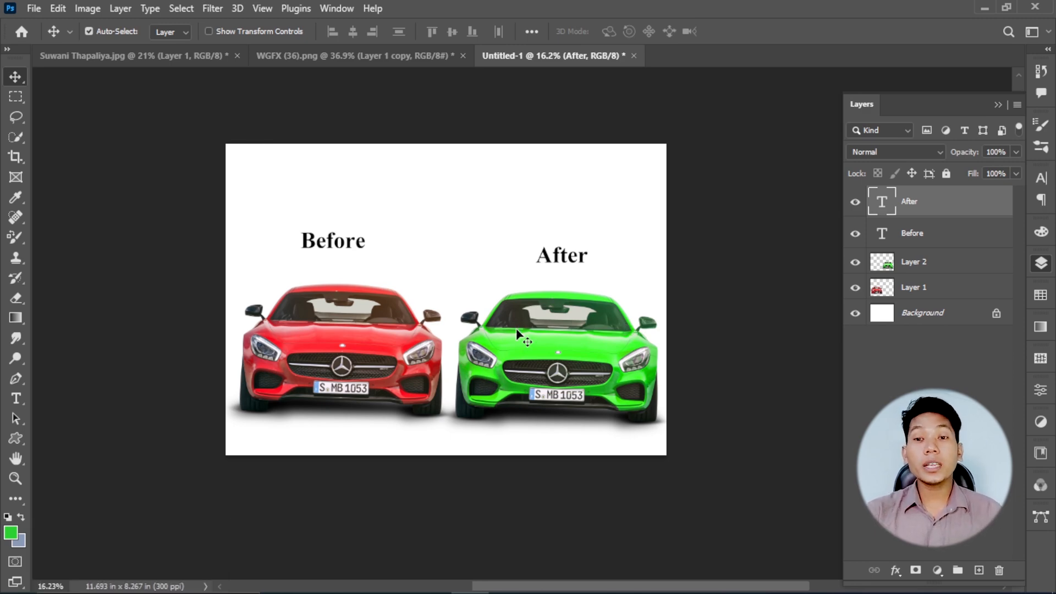
- Start saving a copy of the comparison to the Desktop folder with JPEG as the file type
left_click(35, 10, "alt")
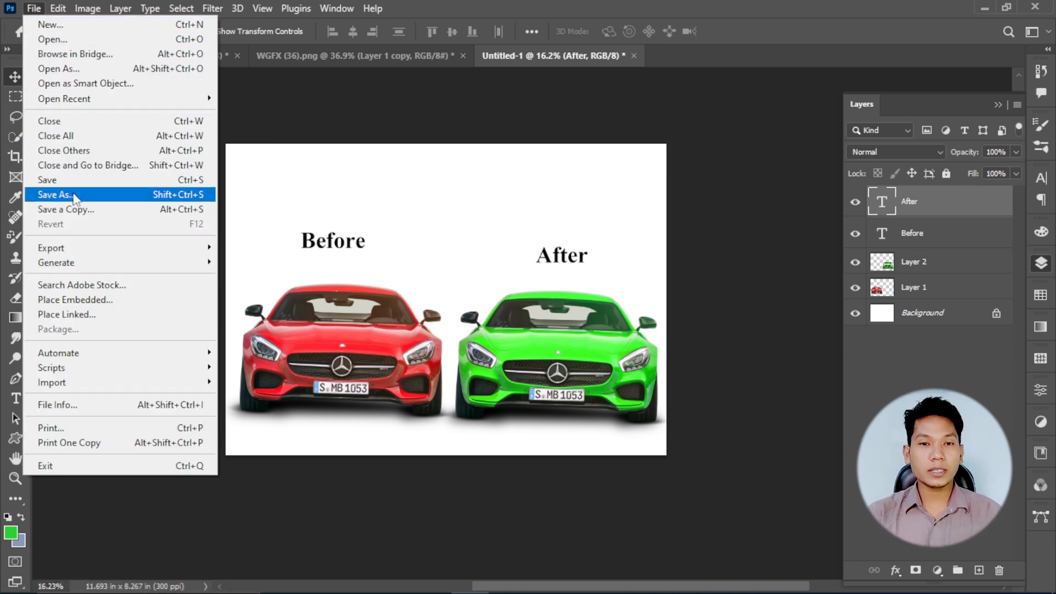
left_click(97, 212)
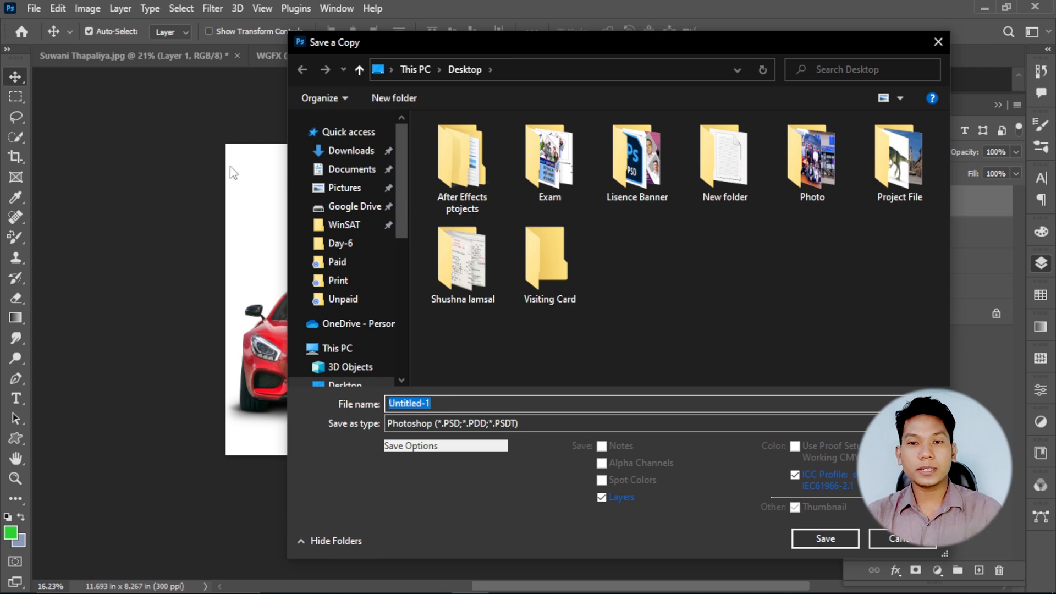
scroll(353, 210, "up", 1)
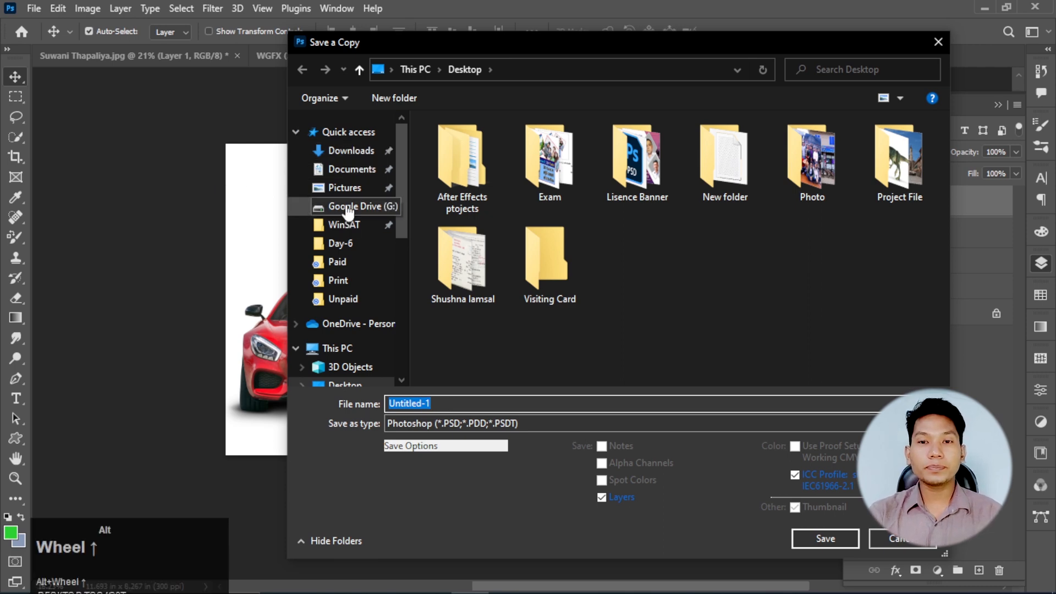
scroll(346, 286, "down", 1)
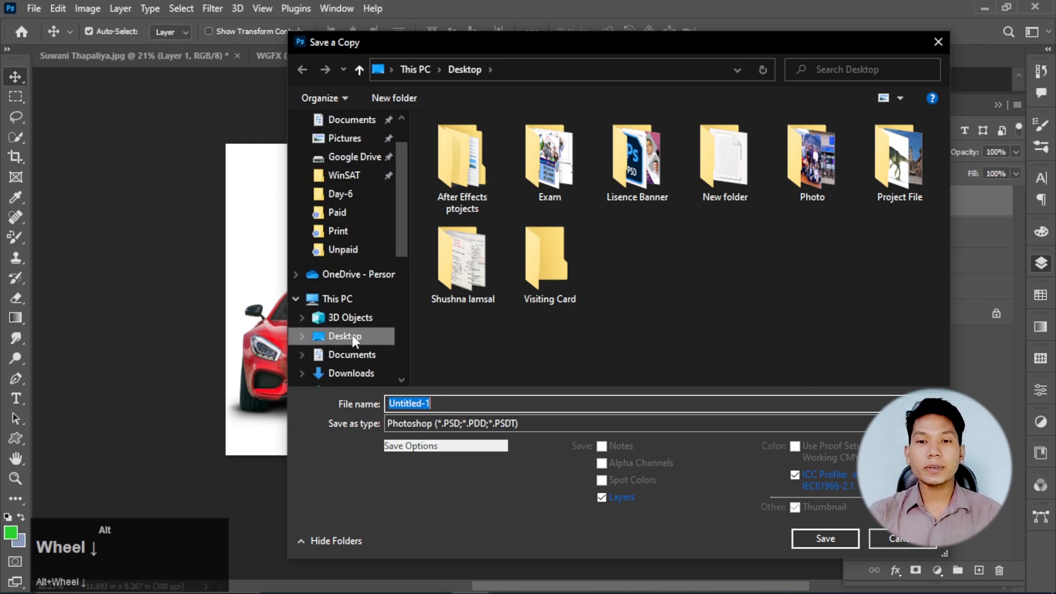
left_click(351, 336, "alt")
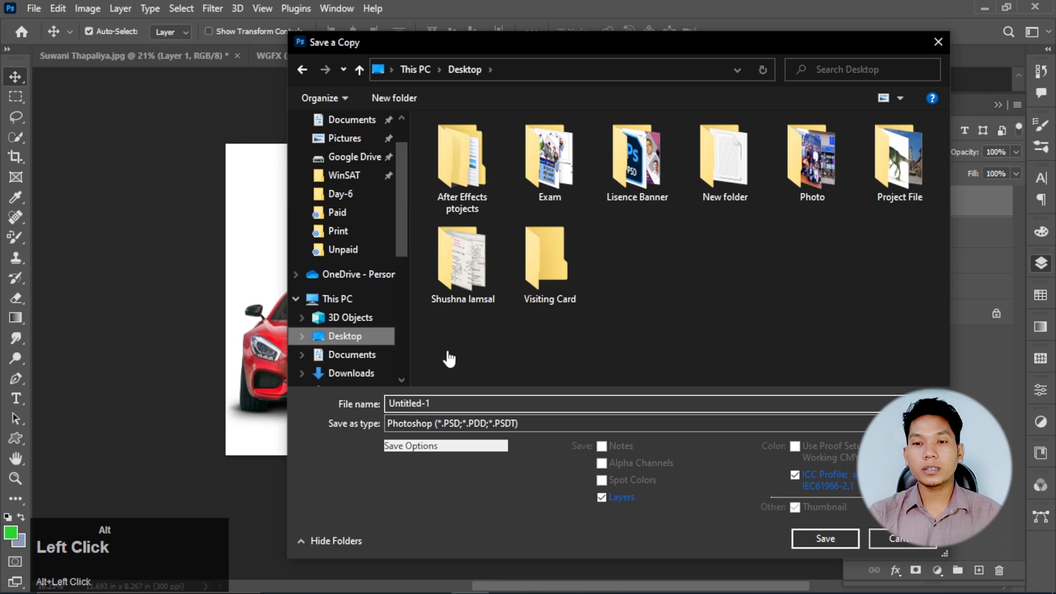
left_click(510, 425, "alt")
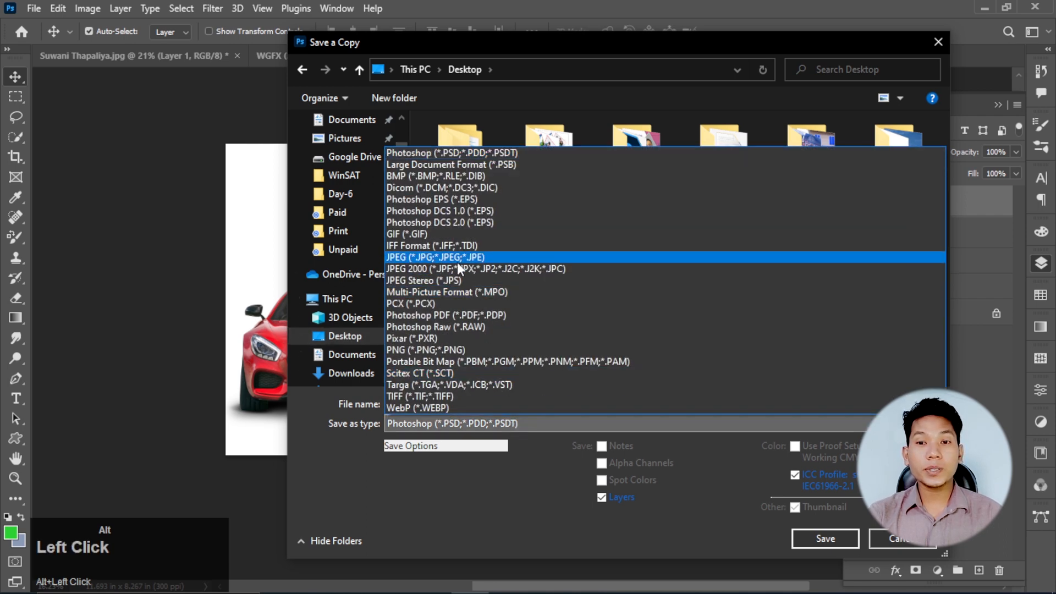
left_click(442, 256, "alt")
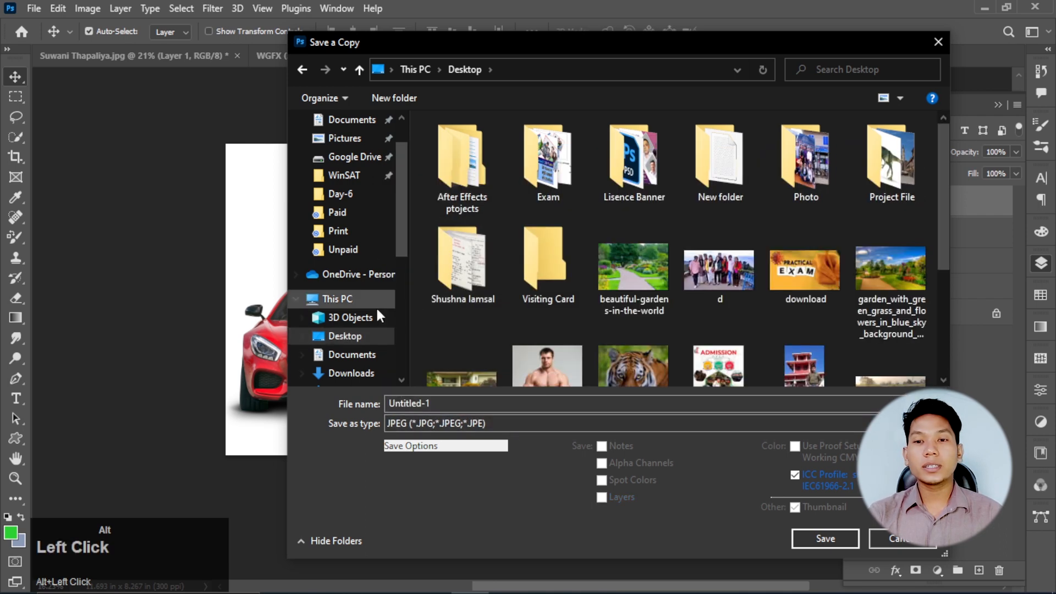
- Name the copy "car" and save it with the JPEG quality set to 12 (Maximum)
left_click(459, 401)
type("car")
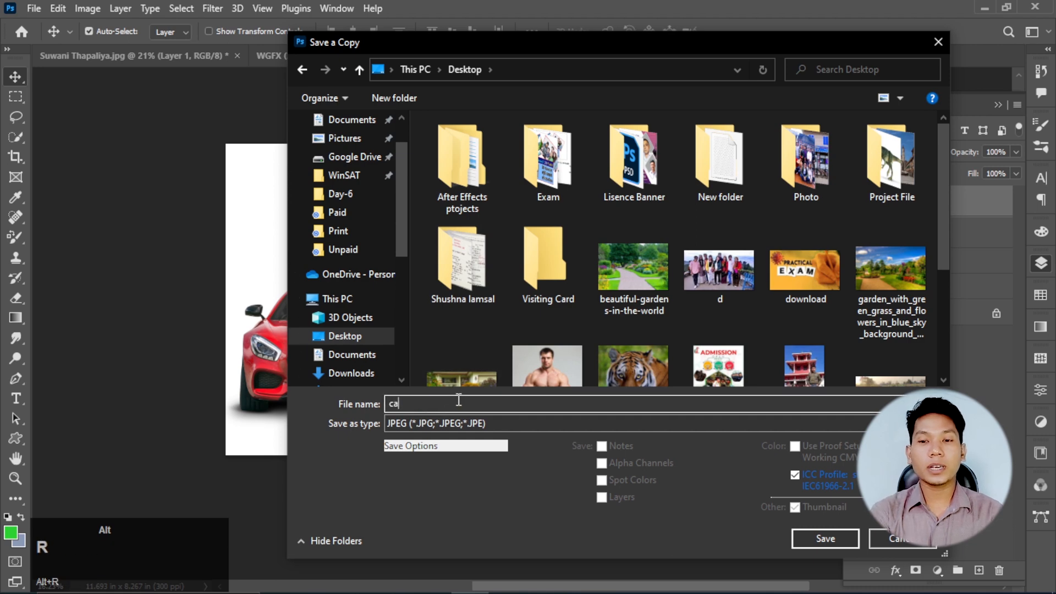
left_click(814, 540, "alt")
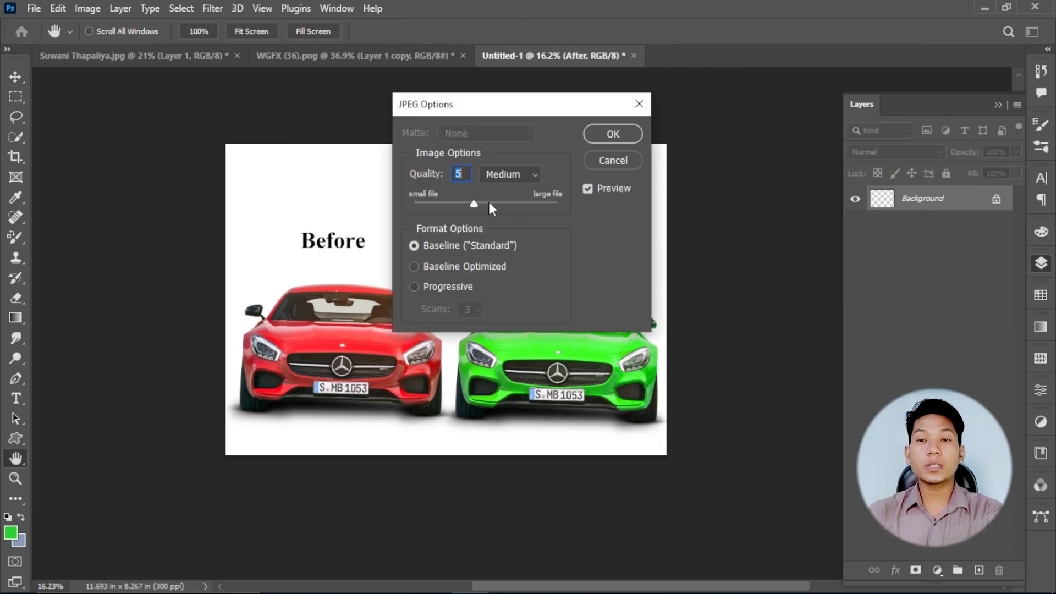
mouse_move(474, 200)
left_mouse_down()
mouse_move(573, 204)
mouse_move(622, 259)
left_mouse_up()
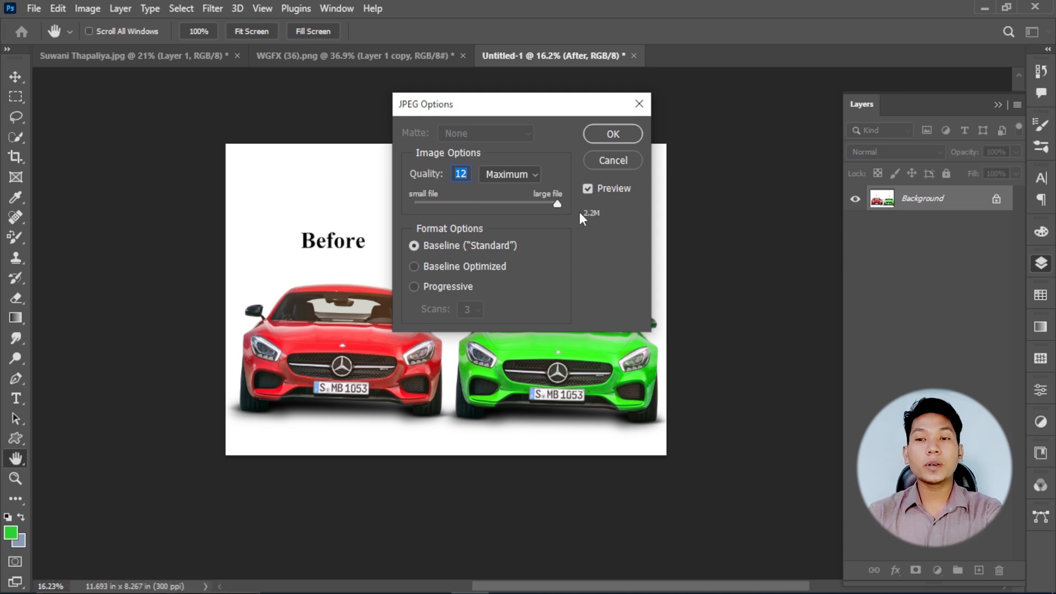
left_click(615, 133, "alt")
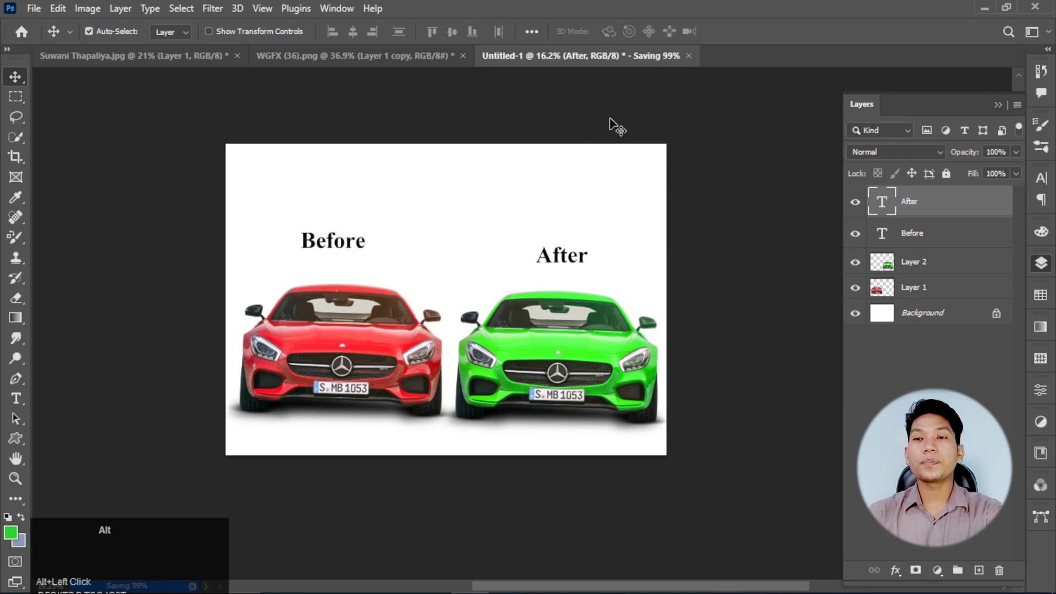
- Switch to the desktop, open the saved car image to check it, close it and return to the comparison in Photoshop
left_click(981, 15, "alt")
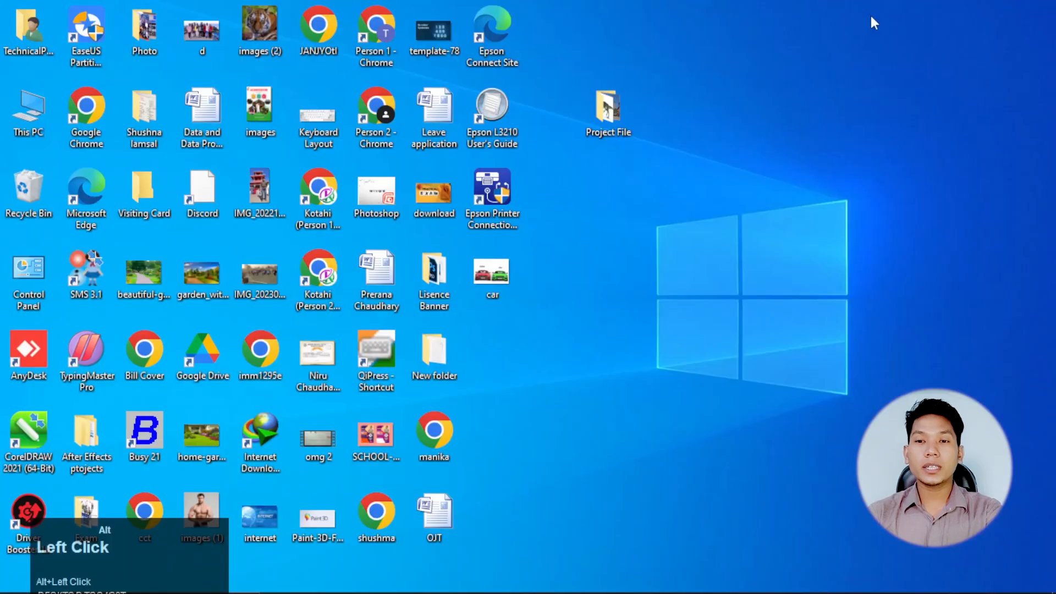
double_click(497, 277)
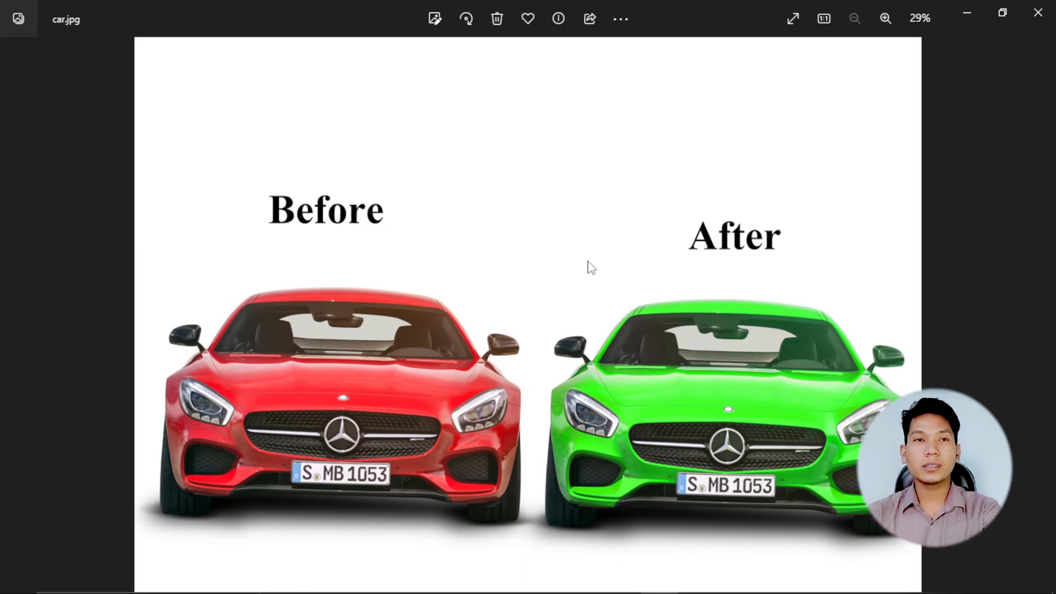
left_click(1038, 12)
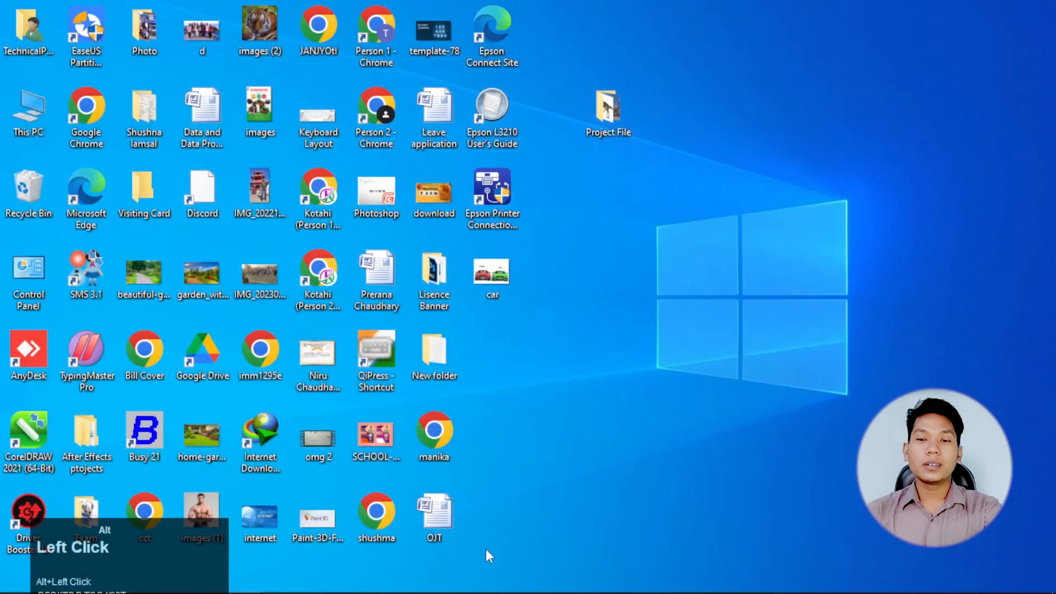
left_click(470, 577)
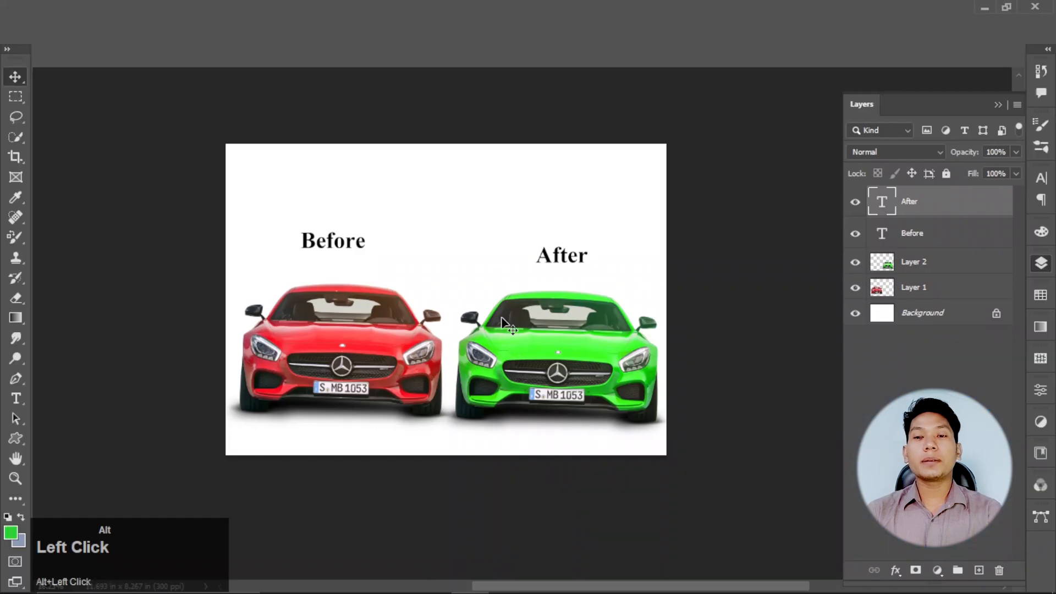
scroll(505, 324, "down", 1)
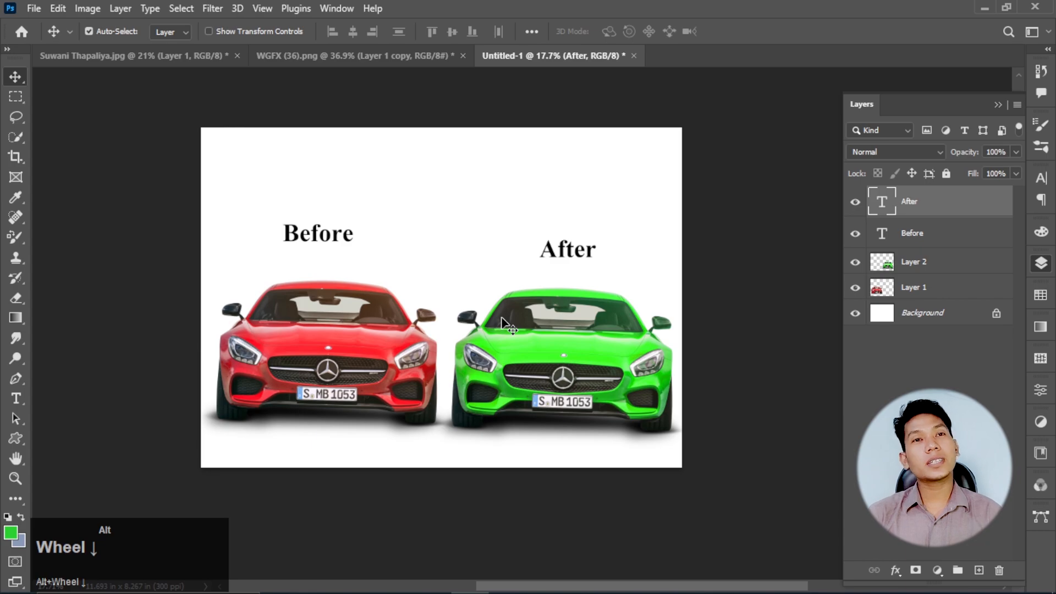